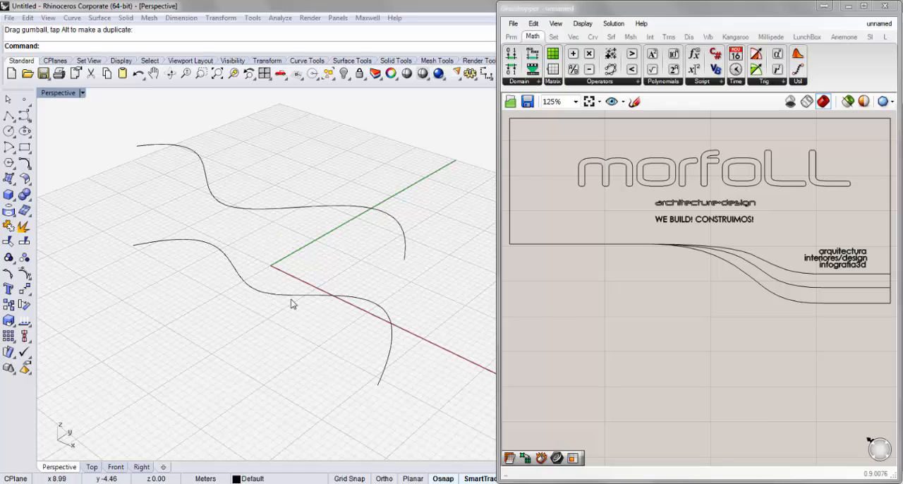
pyautogui.click(238, 210)
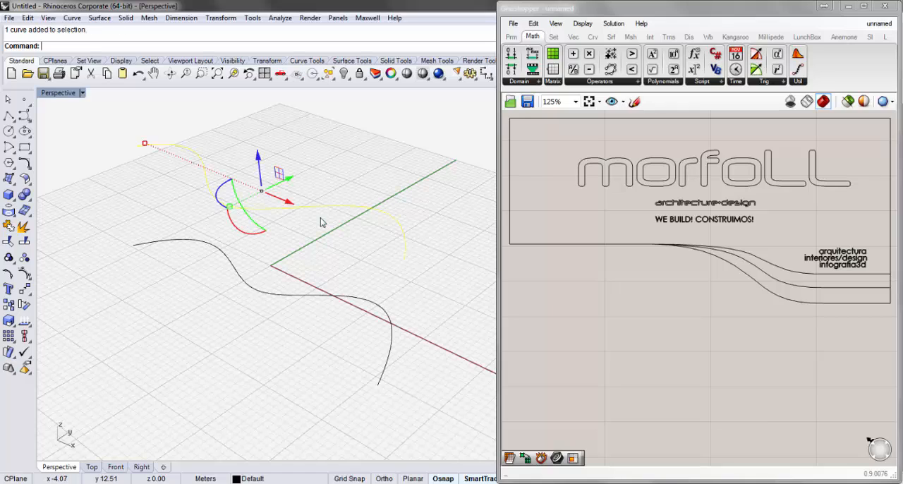
pyautogui.click(363, 279)
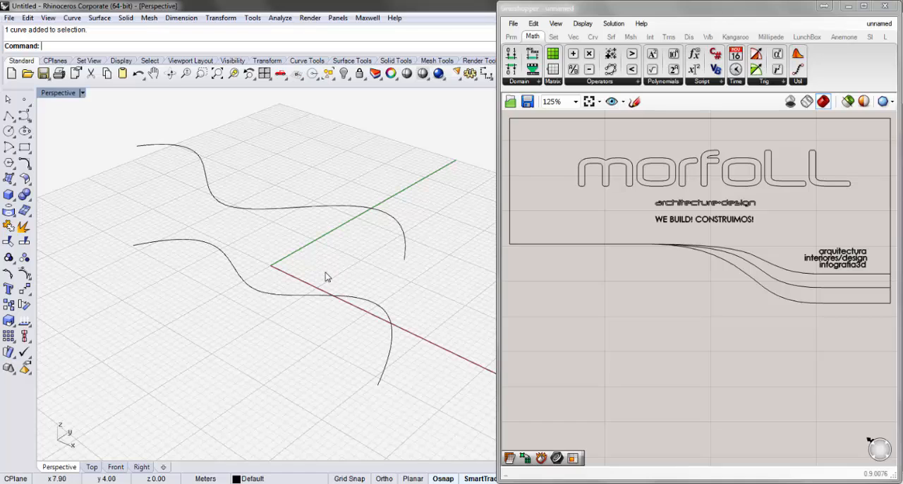
# - Add a Curve parameter to the Grasshopper canvas and reference the upper Rhino curve in it
pyautogui.doubleClick(561, 367)
pyautogui.write('cu')
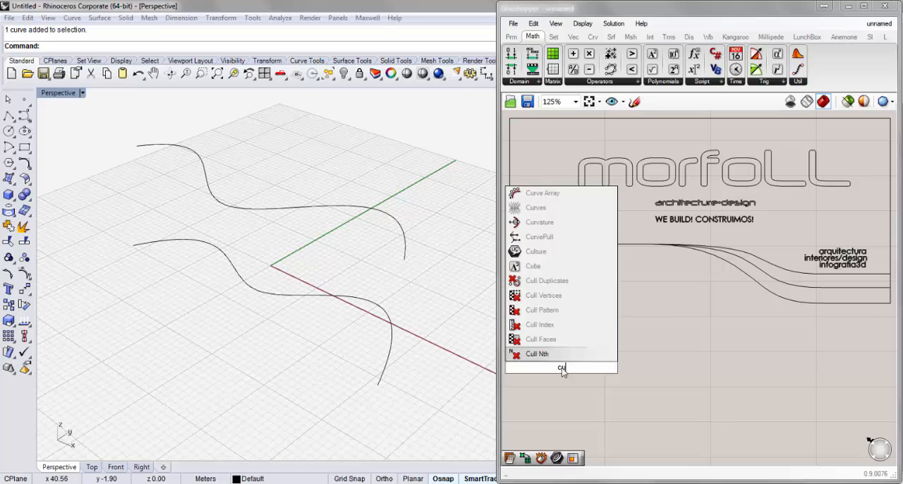
pyautogui.write('rve')
pyautogui.press('Return')
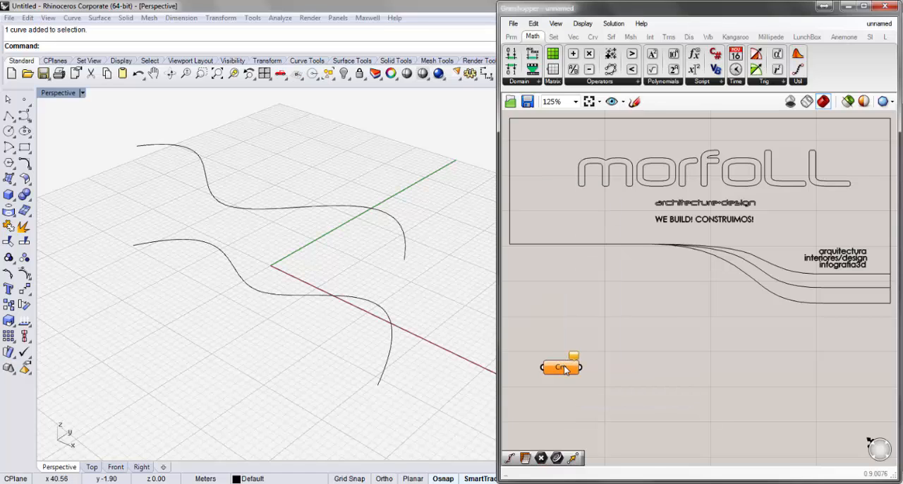
pyautogui.rightClick(564, 369)
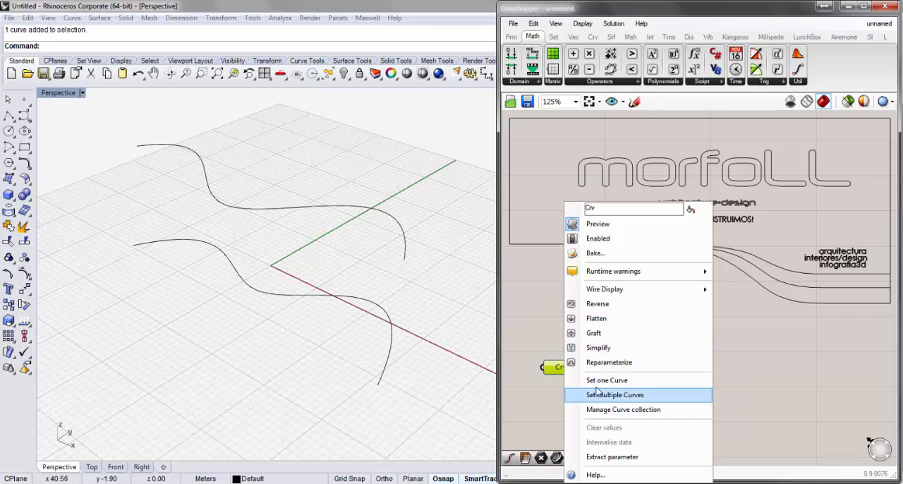
pyautogui.click(597, 382)
pyautogui.click(406, 252)
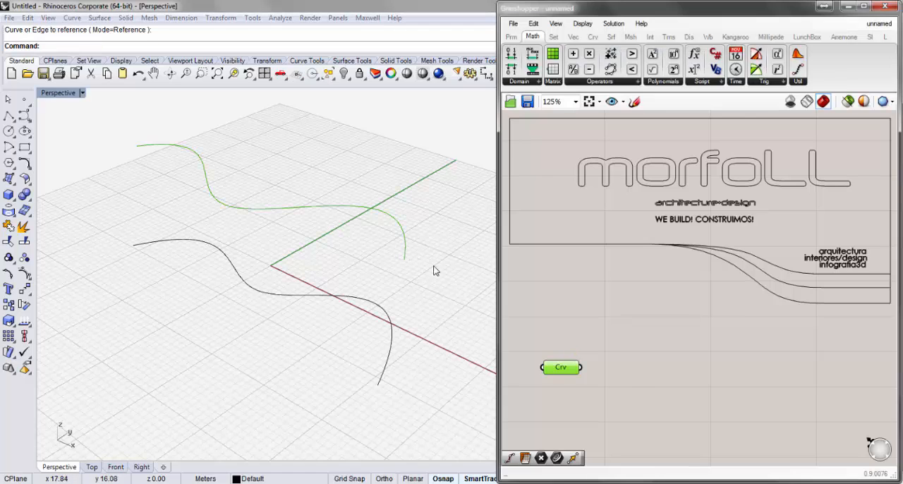
# - Duplicate the Curve parameter, place the copy below the original, and reference the lower Rhino curve in it
pyautogui.click(566, 370)
pyautogui.hotkey('ctrl', 'c')
pyautogui.hotkey('ctrl', 'v')
pyautogui.hotkey('ctrl', 'v')
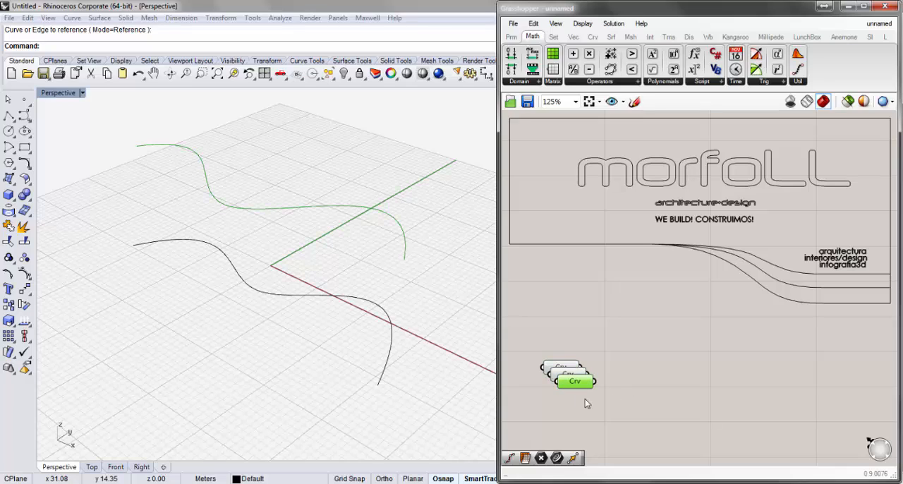
pyautogui.press('Delete')
pyautogui.moveTo(576, 374); pyautogui.dragTo(565, 427)
pyautogui.rightClick(566, 431)
pyautogui.click(600, 394)
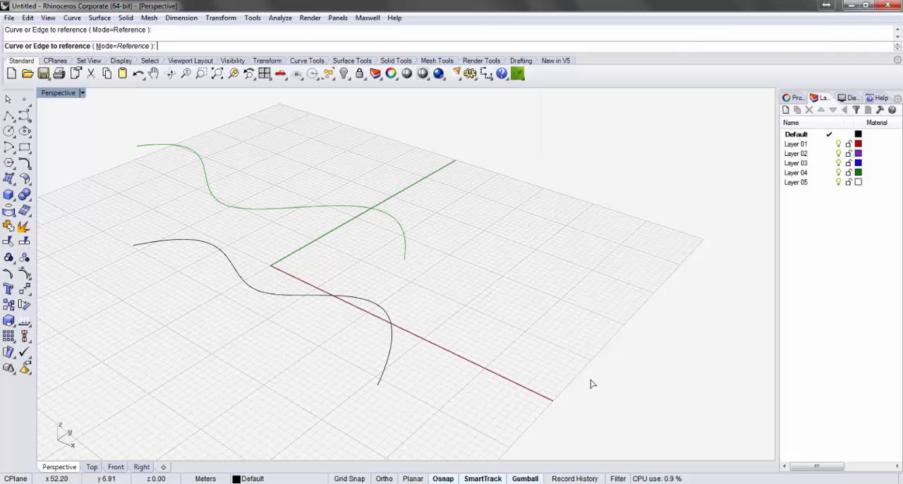
pyautogui.click(386, 365)
pyautogui.click(637, 400)
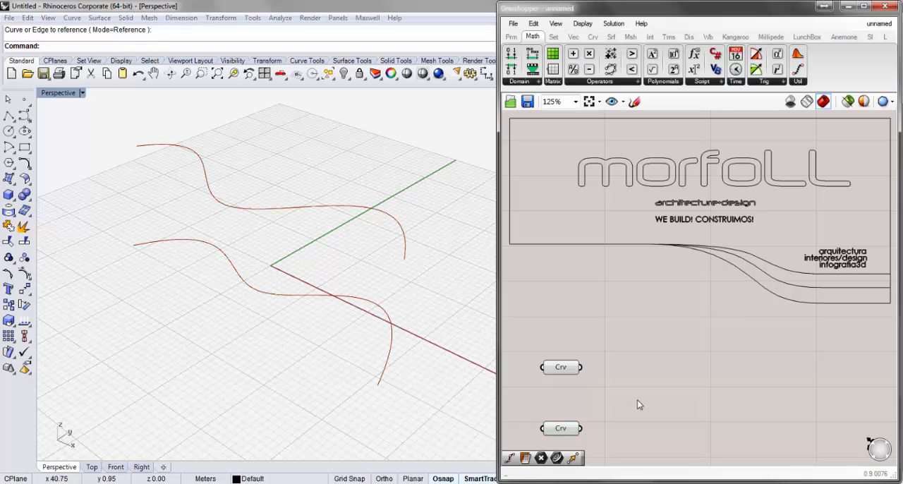
# - Add a Merge component and connect the upper Curve parameter to D1 and the lower one to D2
pyautogui.moveTo(684, 399)
pyautogui.mouseDown(button='right')
pyautogui.moveTo(689, 380)
pyautogui.moveTo(681, 378)
pyautogui.moveTo(678, 400)
pyautogui.mouseUp(button='right')
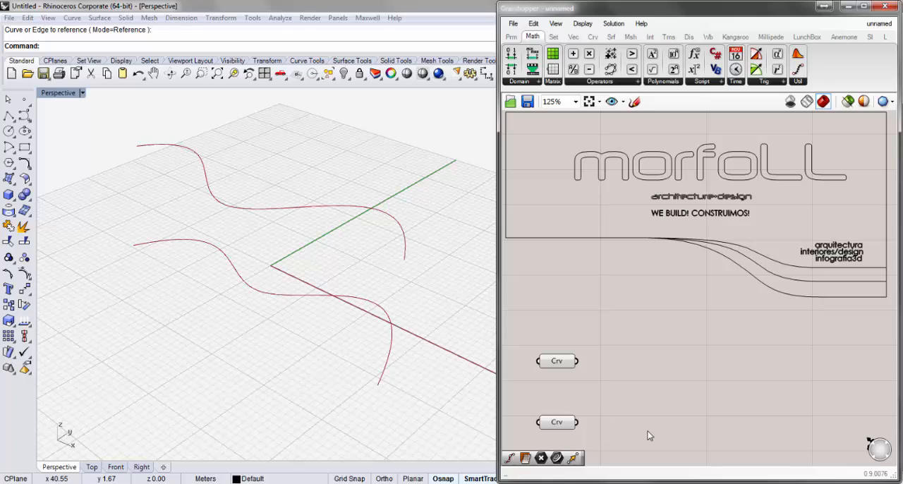
pyautogui.doubleClick(640, 398)
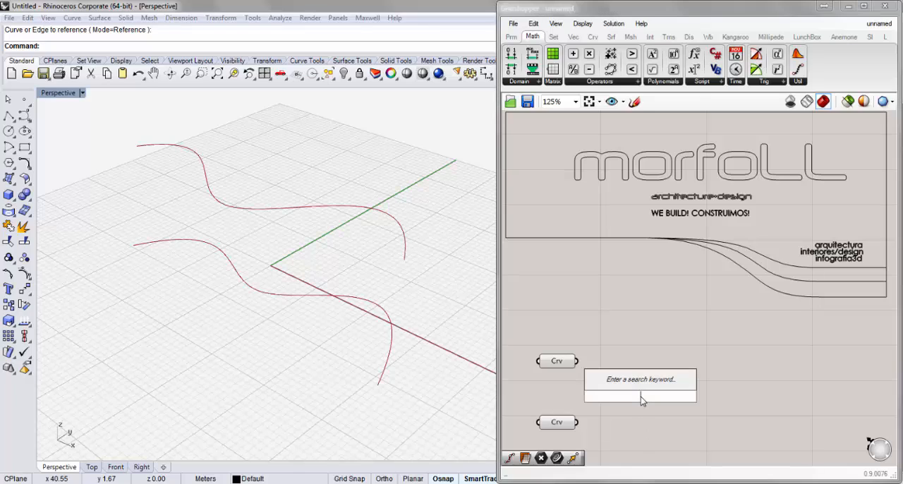
pyautogui.write('merge')
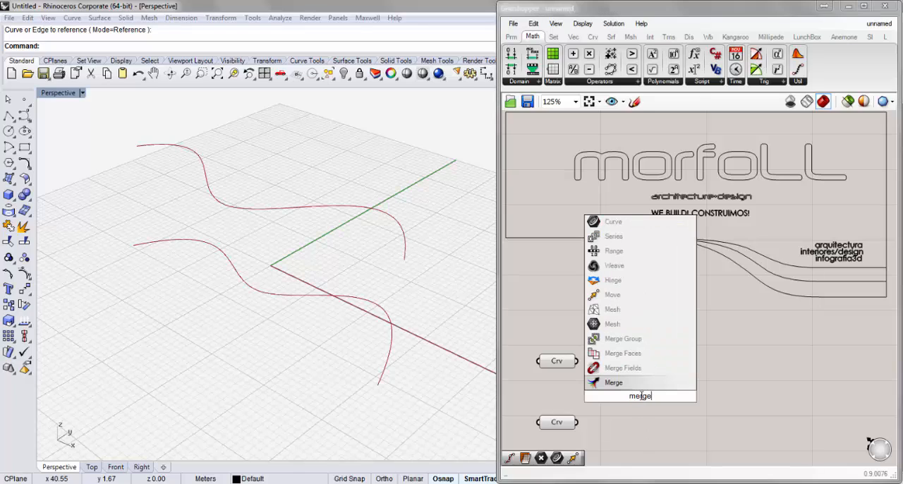
pyautogui.press('Return')
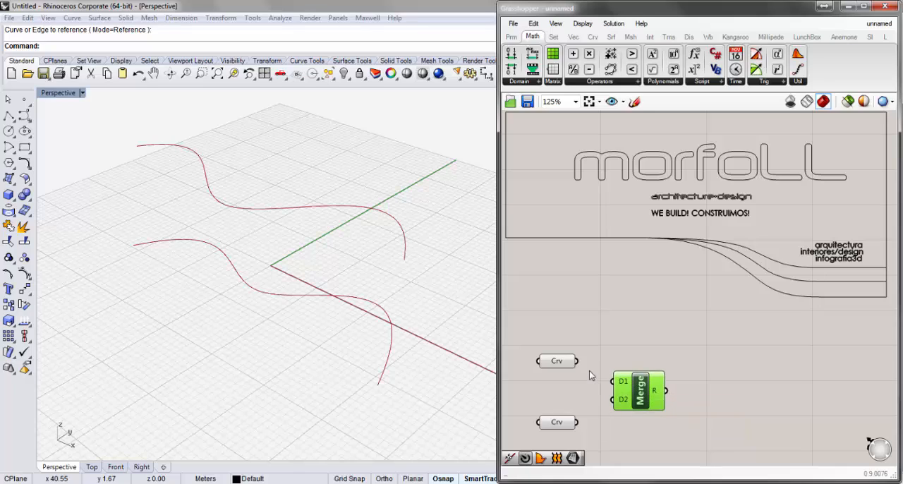
pyautogui.moveTo(577, 361); pyautogui.dragTo(612, 381)
pyautogui.moveTo(577, 423); pyautogui.dragTo(612, 399)
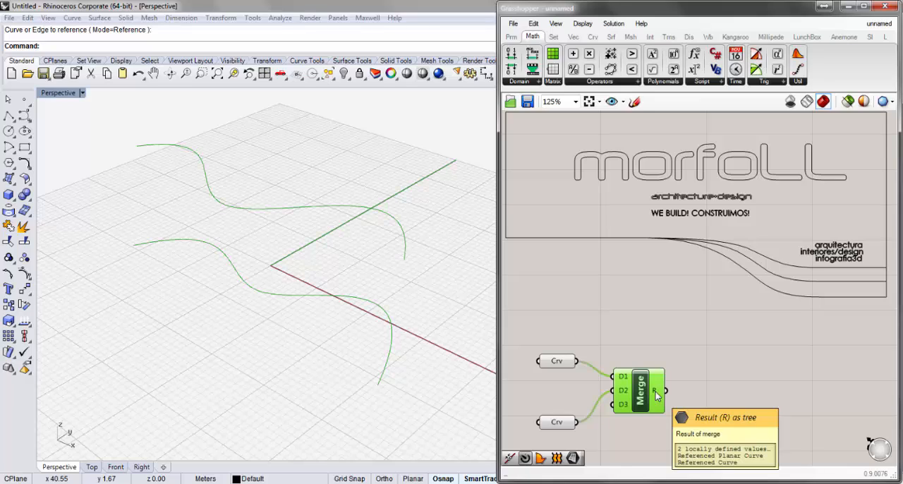
# - Add a Loft component beside Merge and connect the Merge result to its C input
pyautogui.doubleClick(747, 384)
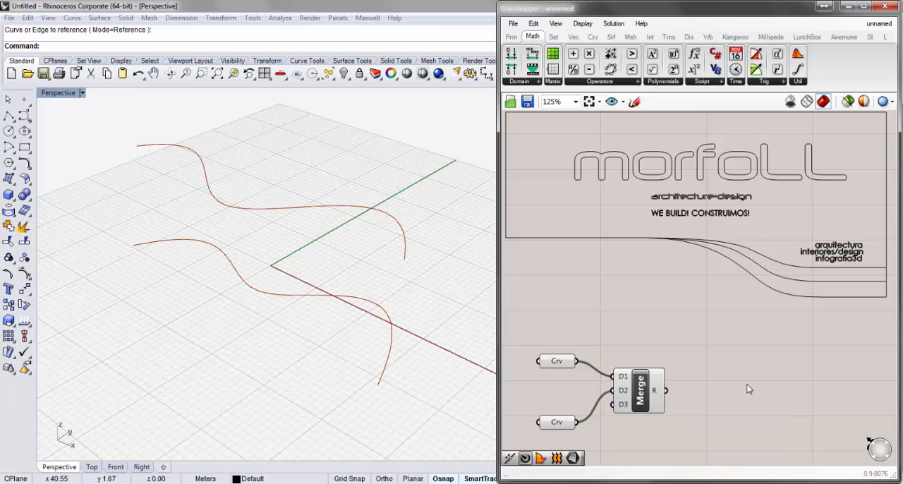
pyautogui.write('loft')
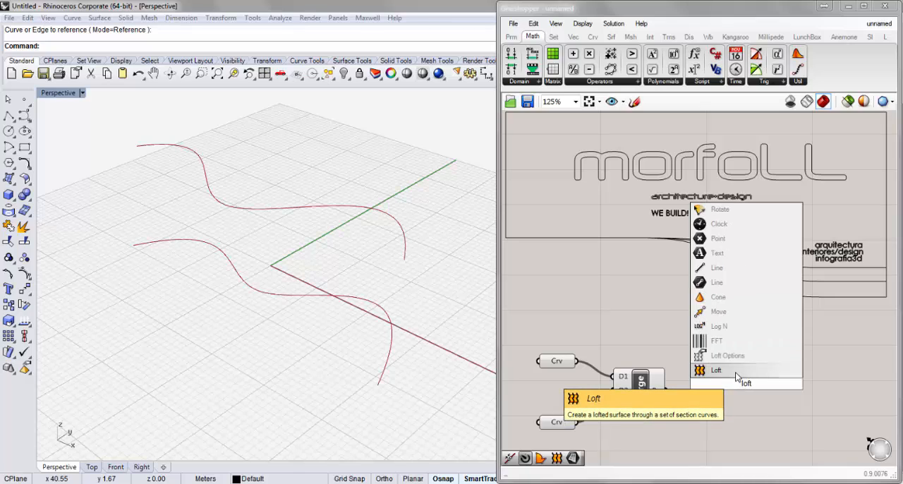
pyautogui.press('Return')
pyautogui.moveTo(743, 394); pyautogui.dragTo(727, 405)
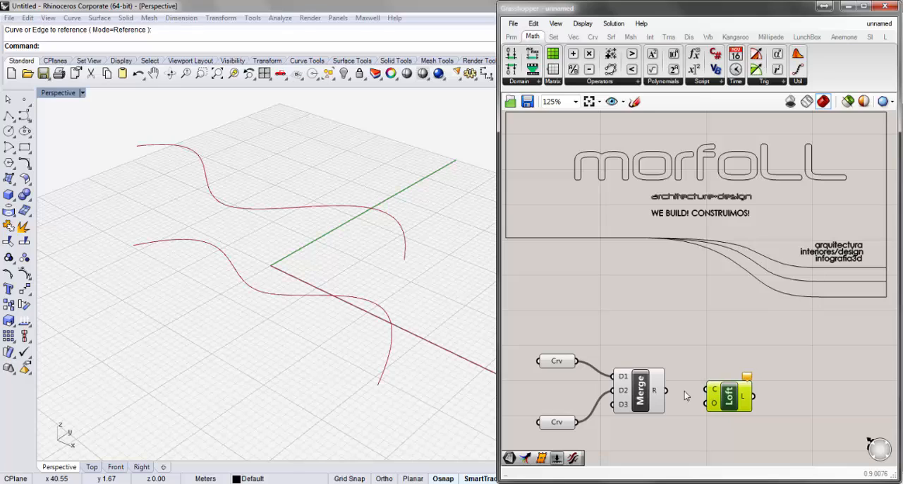
pyautogui.moveTo(666, 390); pyautogui.dragTo(709, 389)
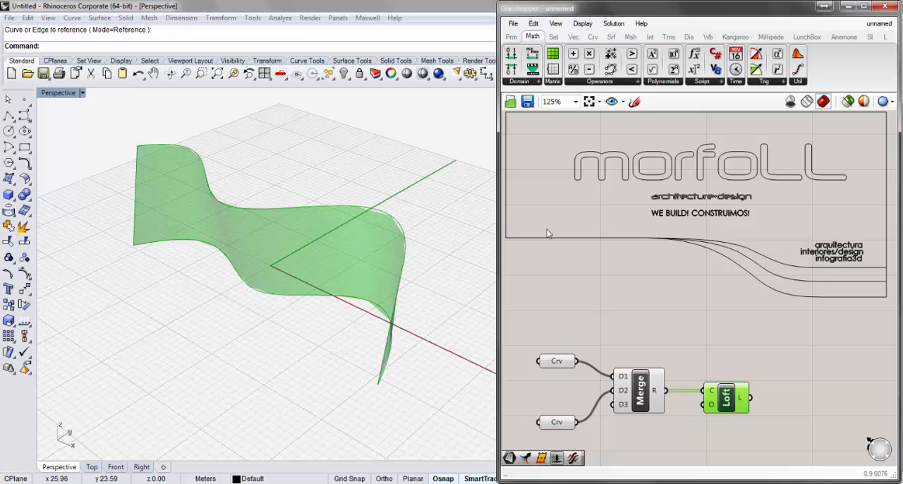
pyautogui.click(611, 38)
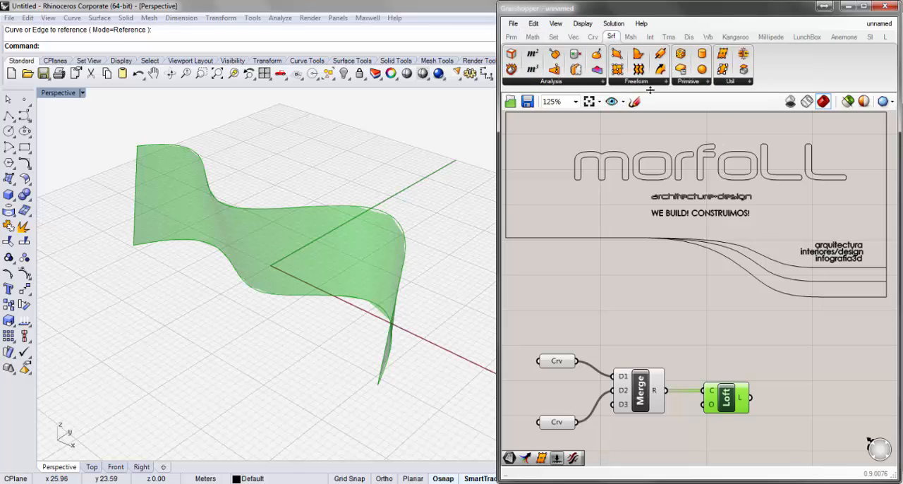
pyautogui.click(650, 82)
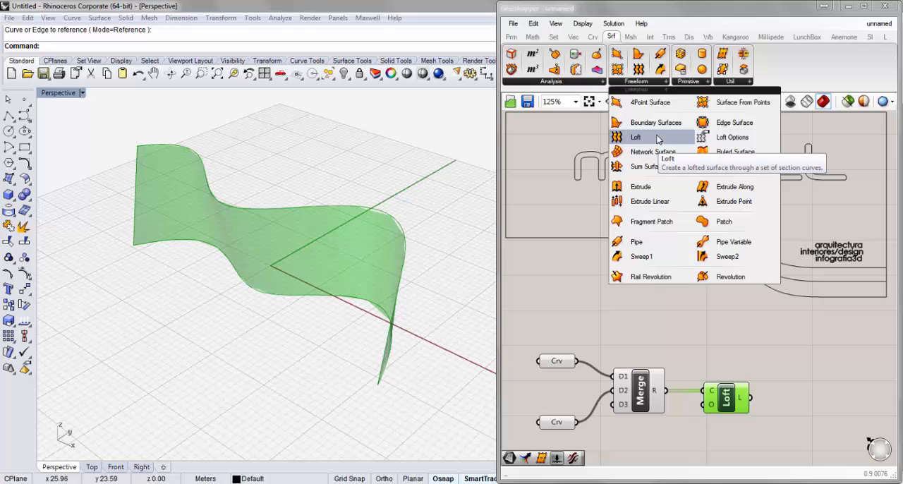
pyautogui.click(788, 406)
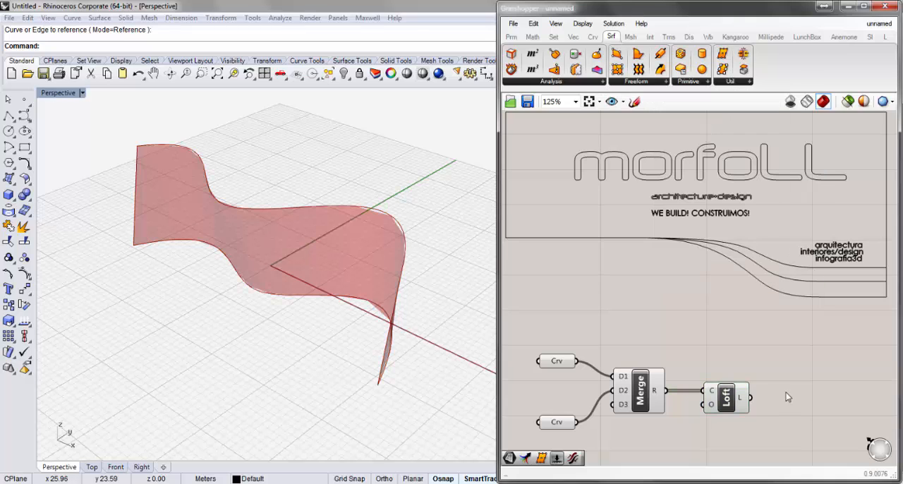
# - Add a Surface parameter beside the Loft component and connect the Loft output to it
pyautogui.moveTo(788, 397); pyautogui.dragTo(753, 323, button='right')
pyautogui.moveTo(699, 343); pyautogui.dragTo(685, 345)
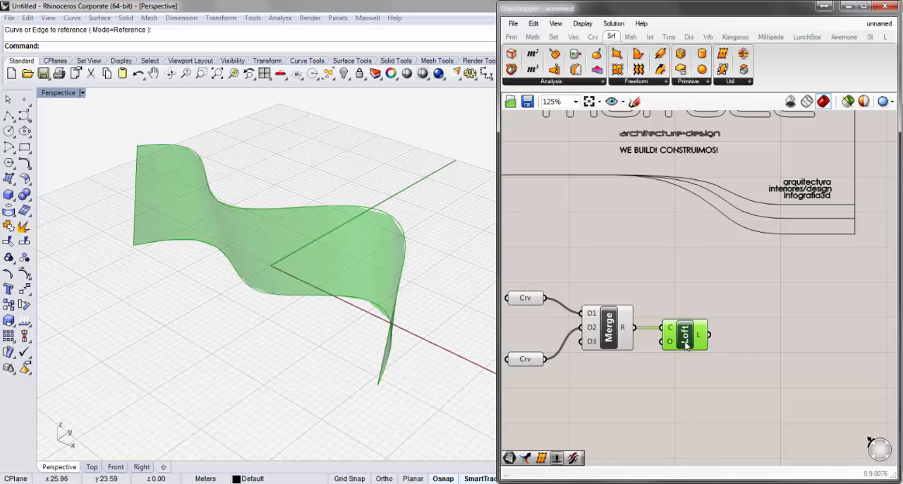
pyautogui.click(748, 368)
pyautogui.doubleClick(769, 372)
pyautogui.write('su')
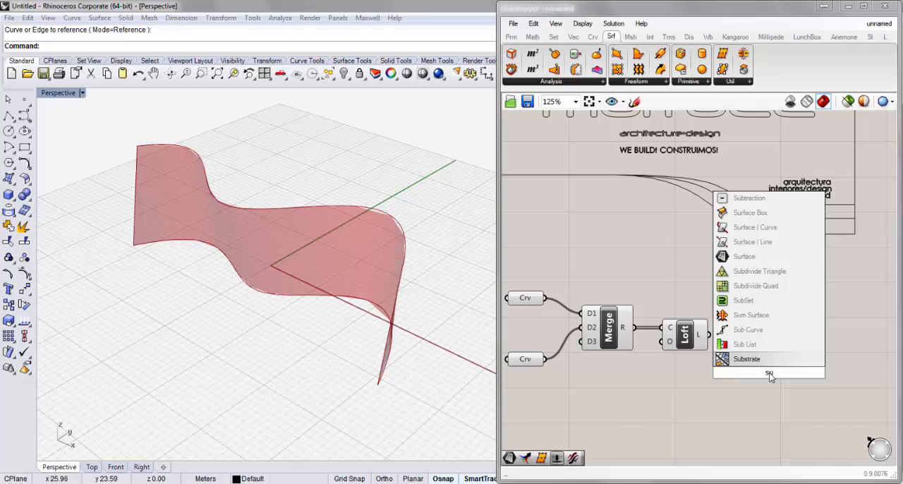
pyautogui.write('rface')
pyautogui.press('Return')
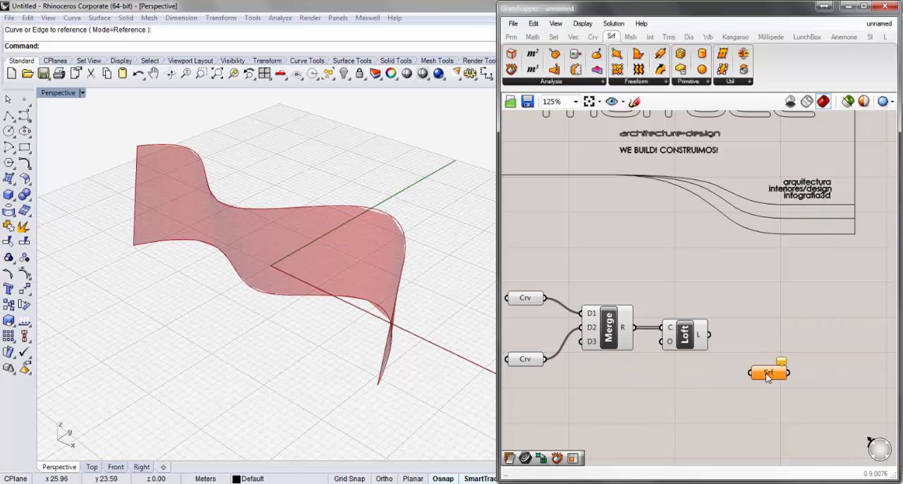
pyautogui.moveTo(767, 377); pyautogui.dragTo(753, 344)
pyautogui.rightClick(753, 343)
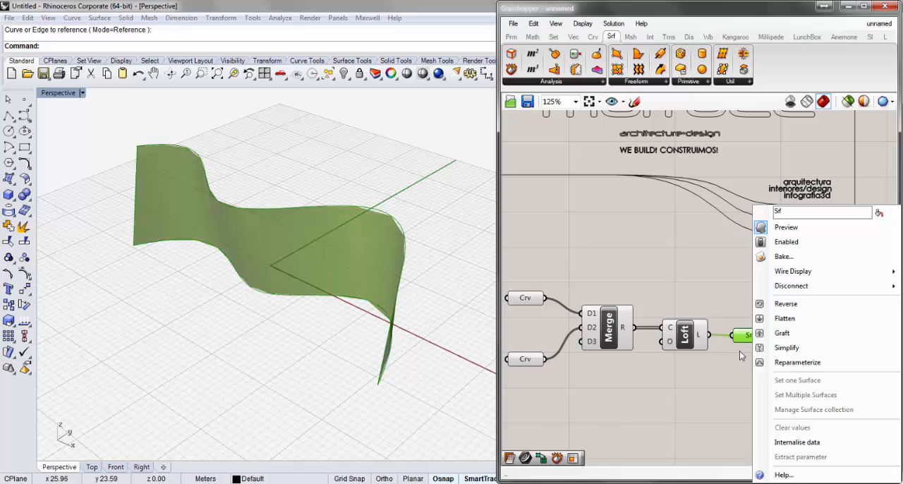
pyautogui.click(701, 384)
# - Turn off the preview of both Curve parameters, Merge and Loft, leaving only the Surface parameter displayed
pyautogui.moveTo(711, 381); pyautogui.dragTo(548, 288)
pyautogui.click(646, 399)
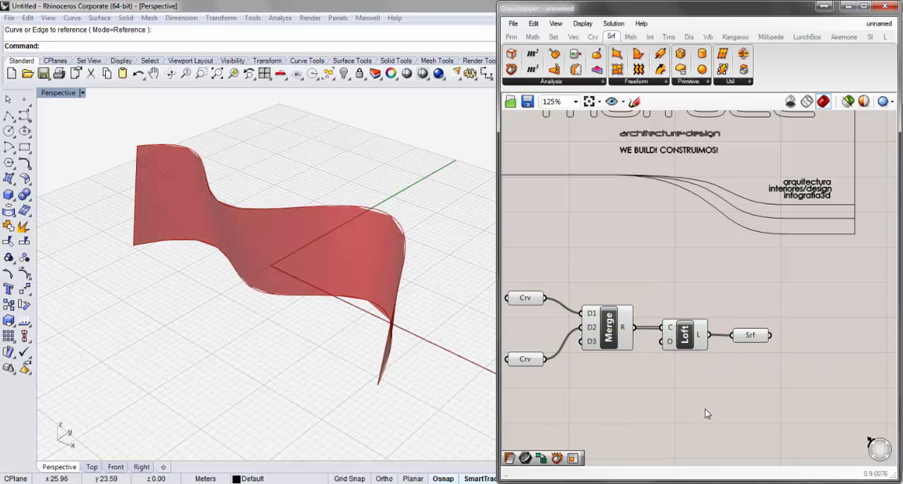
pyautogui.moveTo(698, 395); pyautogui.dragTo(503, 268)
pyautogui.rightClick(539, 323)
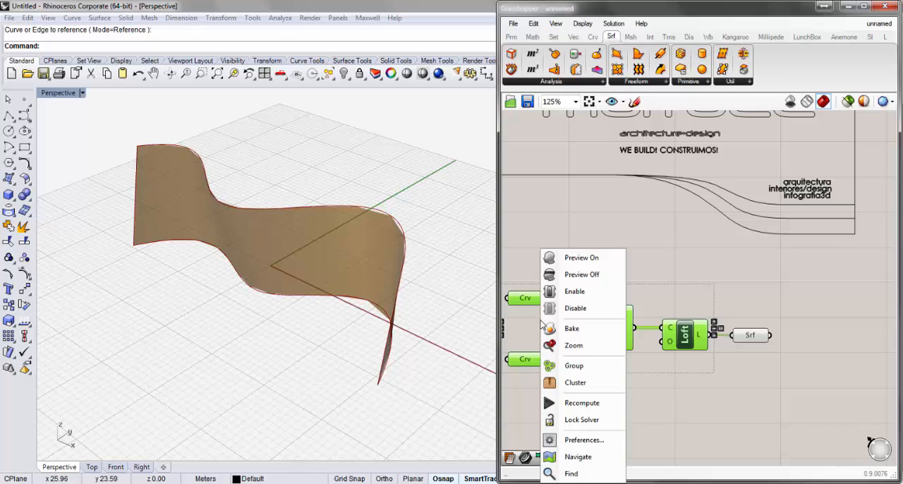
pyautogui.click(564, 279)
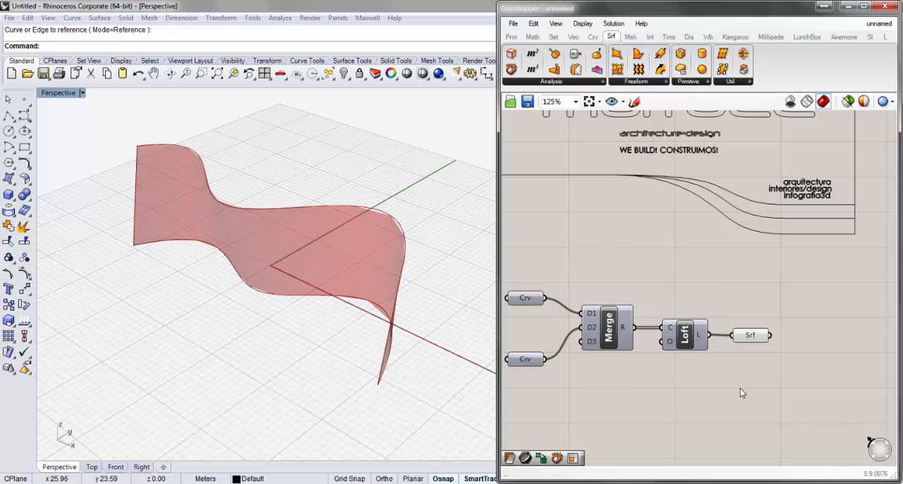
pyautogui.click(752, 336)
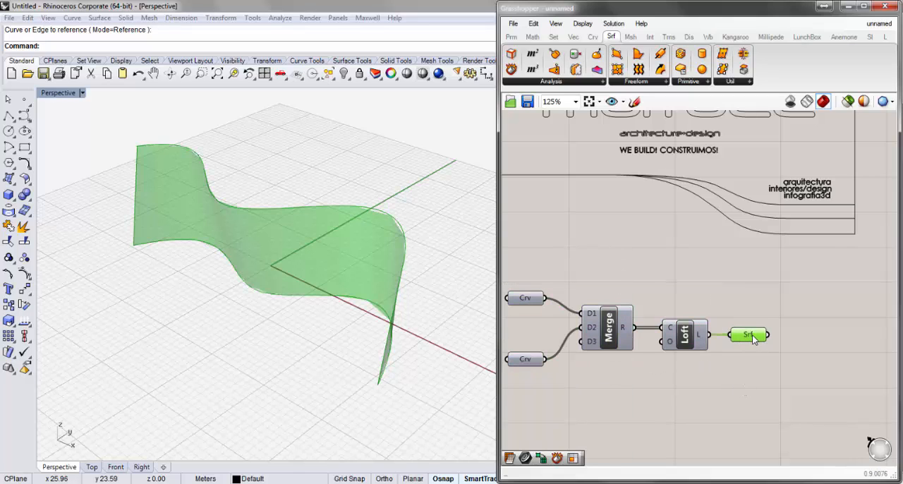
pyautogui.click(756, 369)
# - Place a Divide Domain² component on the canvas after the Surface parameter
pyautogui.moveTo(756, 369); pyautogui.dragTo(629, 370, button='right')
pyautogui.moveTo(718, 364); pyautogui.dragTo(694, 370, button='right')
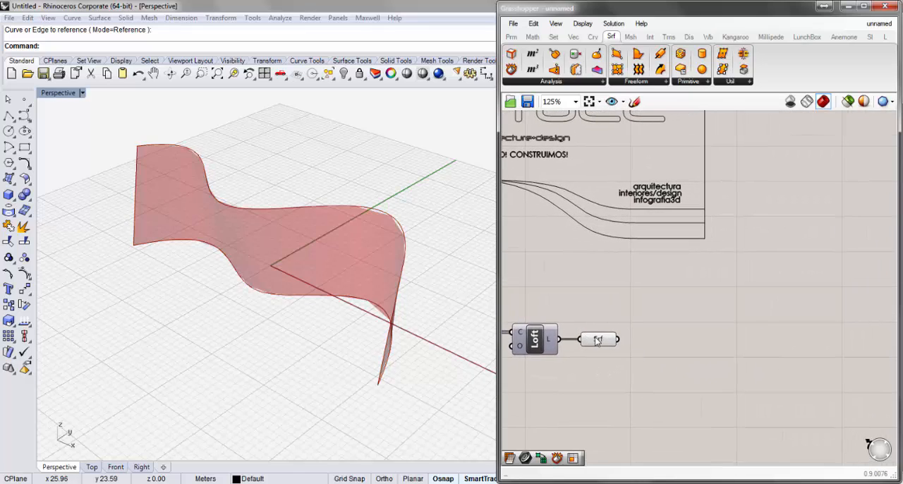
pyautogui.click(596, 338)
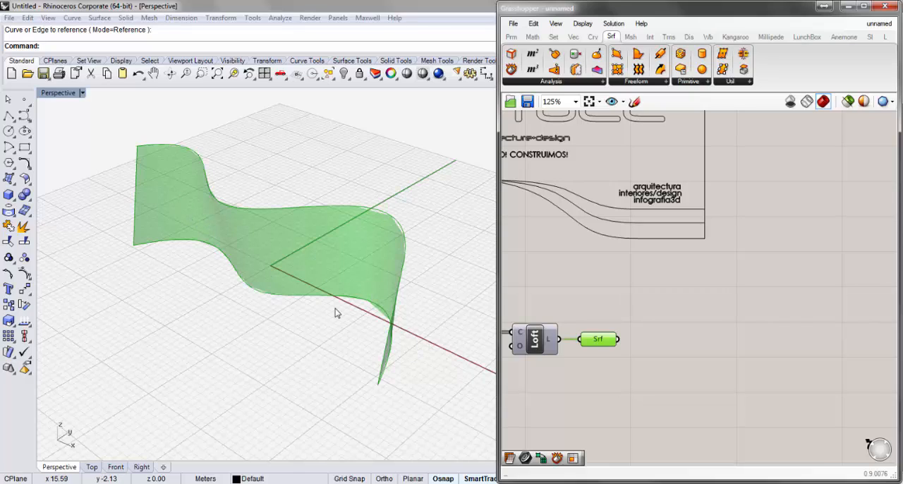
pyautogui.moveTo(294, 299); pyautogui.dragTo(296, 276, button='right')
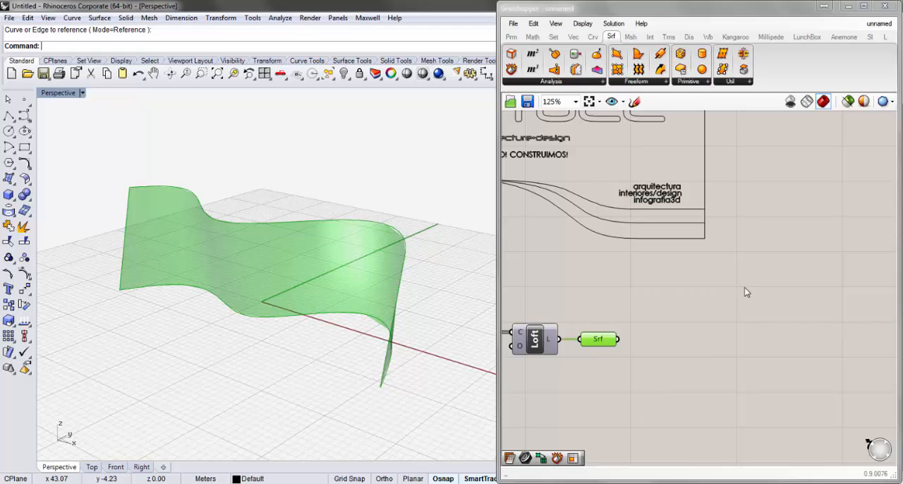
pyautogui.click(534, 37)
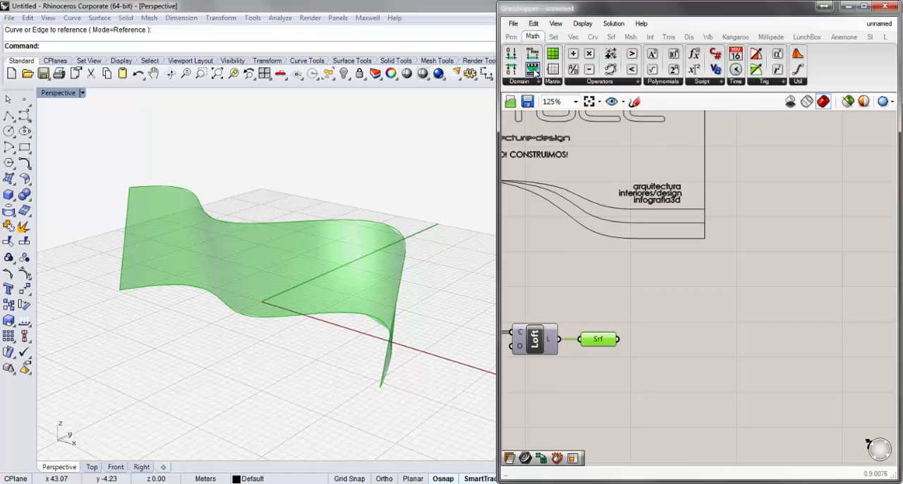
pyautogui.click(535, 82)
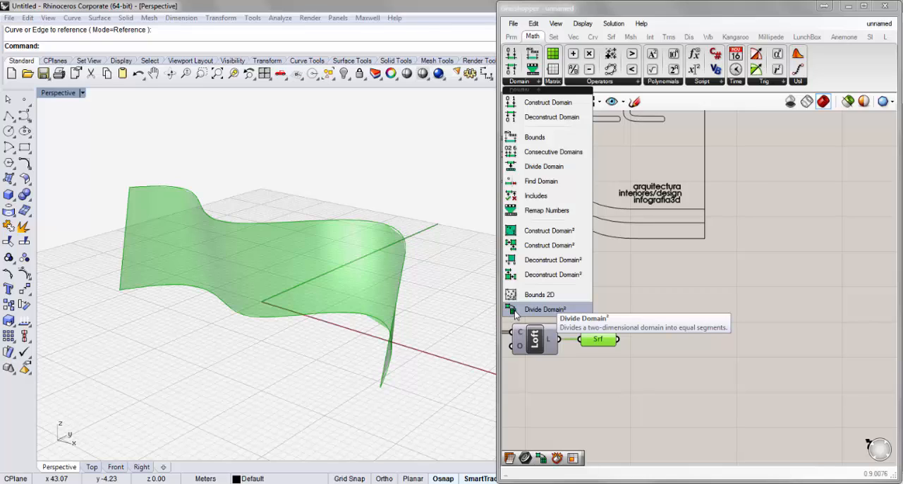
pyautogui.moveTo(515, 314); pyautogui.dragTo(681, 346)
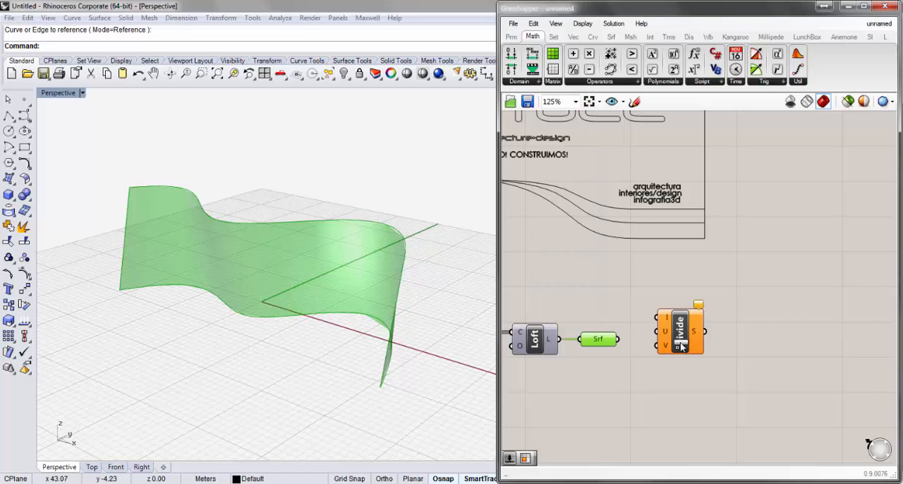
pyautogui.doubleClick(726, 382)
pyautogui.write('div')
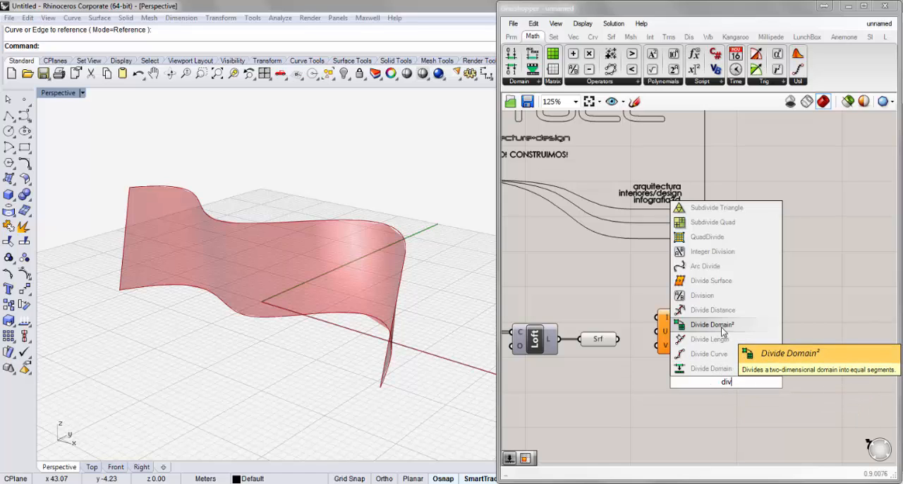
pyautogui.click(734, 409)
# - Reposition the Divide Domain² component and connect the Surface parameter's output to its I input
pyautogui.moveTo(687, 342); pyautogui.dragTo(679, 363)
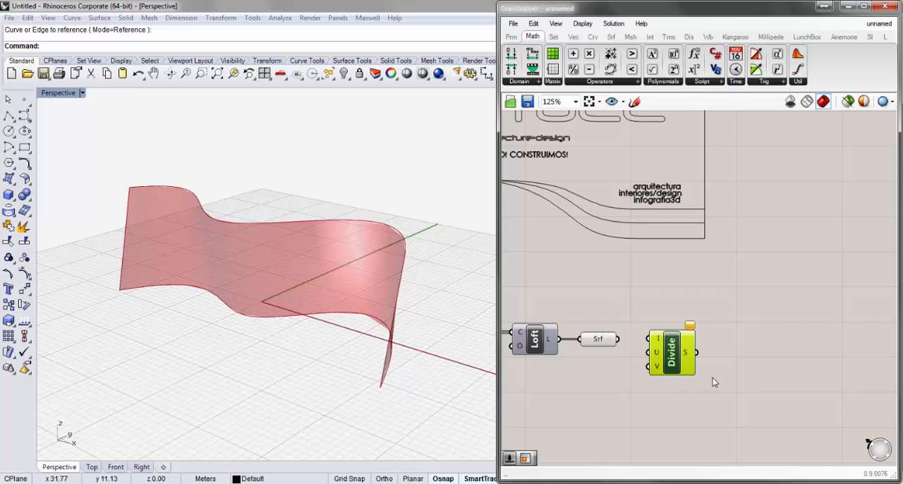
pyautogui.moveTo(671, 371); pyautogui.dragTo(668, 368)
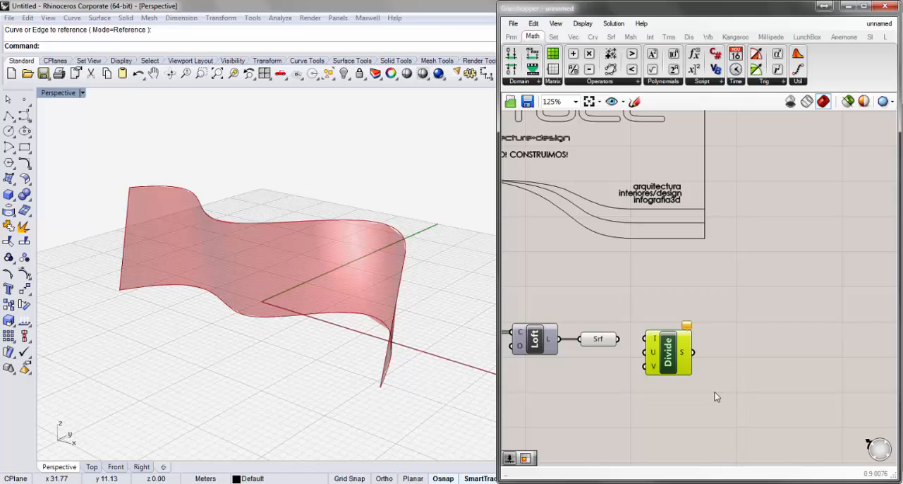
pyautogui.moveTo(618, 339); pyautogui.dragTo(692, 359)
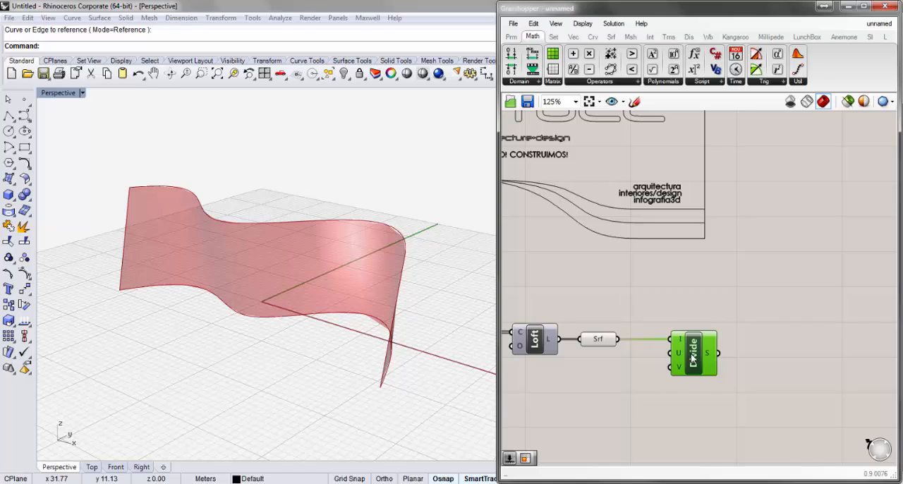
pyautogui.click(584, 400)
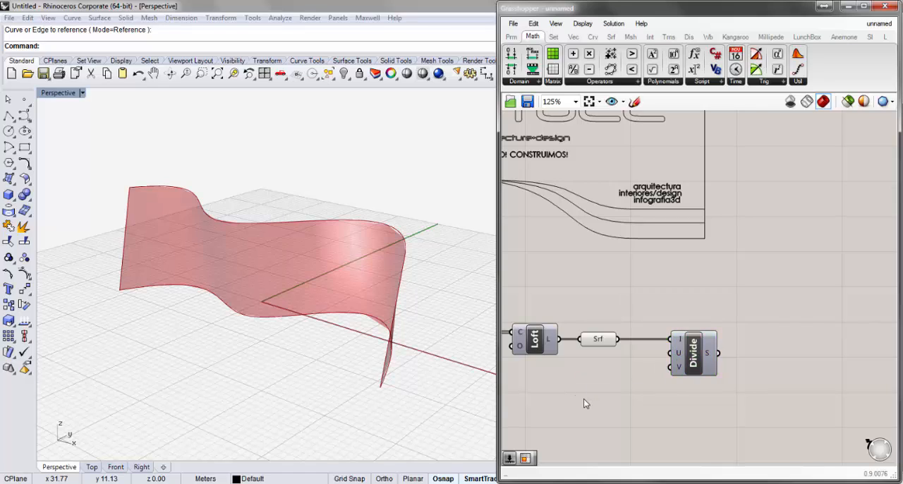
# - Add a number slider with value 5 below the Surface parameter and connect it to the U input of Divide Domain²
pyautogui.doubleClick(583, 399)
pyautogui.moveTo(683, 342)
pyautogui.doubleClick(597, 386)
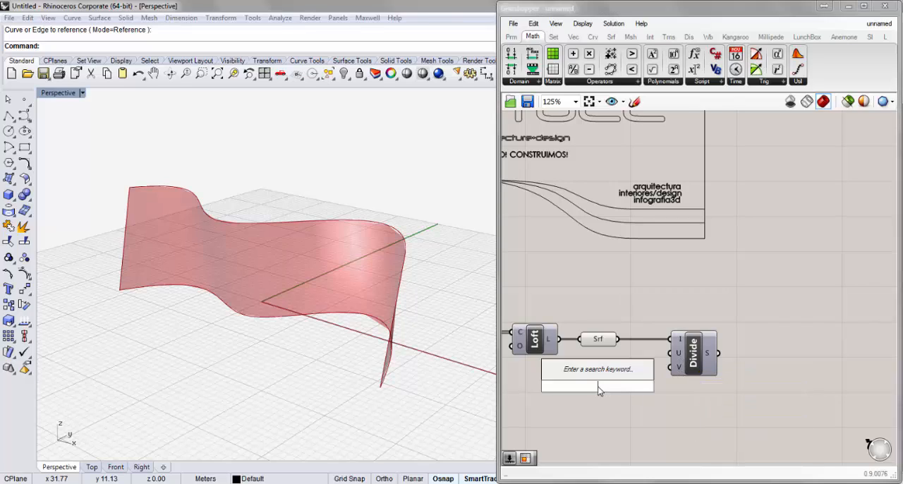
pyautogui.write('5')
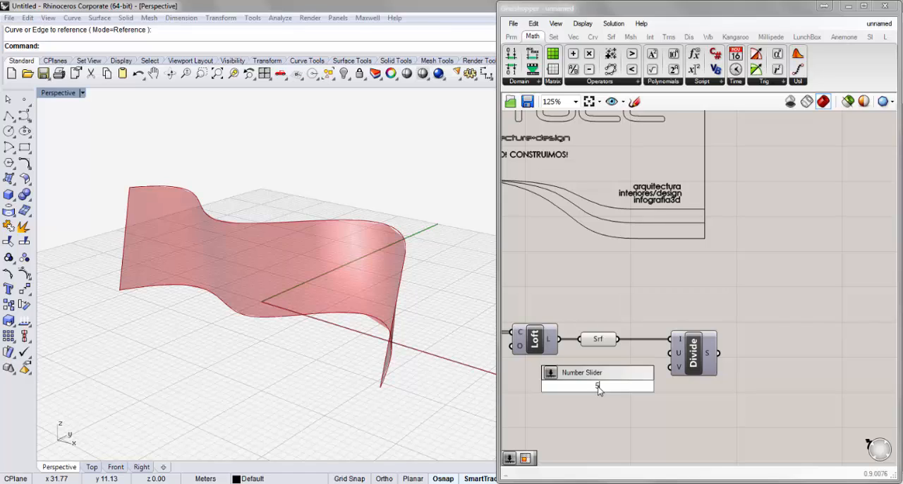
pyautogui.press('Return')
pyautogui.click(552, 376)
pyautogui.moveTo(553, 377); pyautogui.dragTo(546, 371)
pyautogui.moveTo(650, 371); pyautogui.dragTo(687, 374)
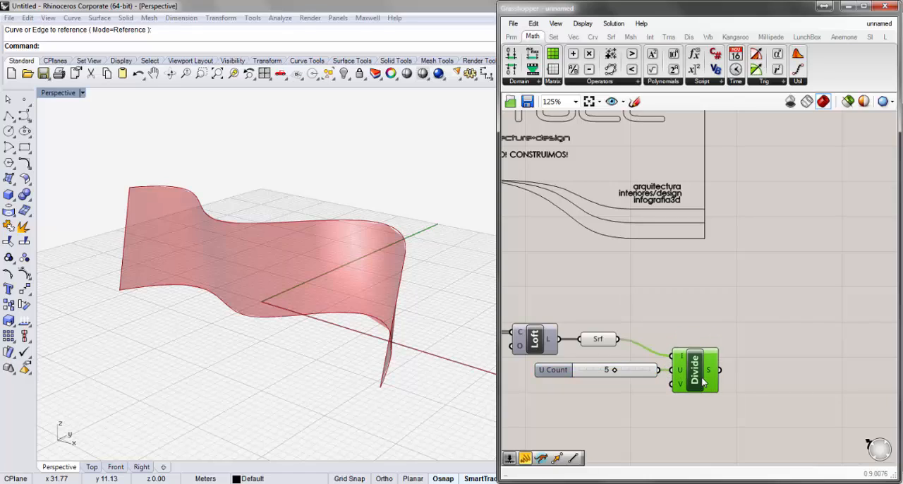
# - Duplicate the U Count slider, connect the copy to the V input of Divide Domain² and set it to 10
pyautogui.click(556, 376)
pyautogui.hotkey('ctrl', 'c')
pyautogui.hotkey('ctrl', 'v')
pyautogui.moveTo(556, 377); pyautogui.dragTo(548, 387)
pyautogui.moveTo(659, 386)
pyautogui.mouseDown()
pyautogui.moveTo(670, 392)
pyautogui.moveTo(671, 384)
pyautogui.mouseUp()
pyautogui.moveTo(609, 386); pyautogui.dragTo(664, 399)
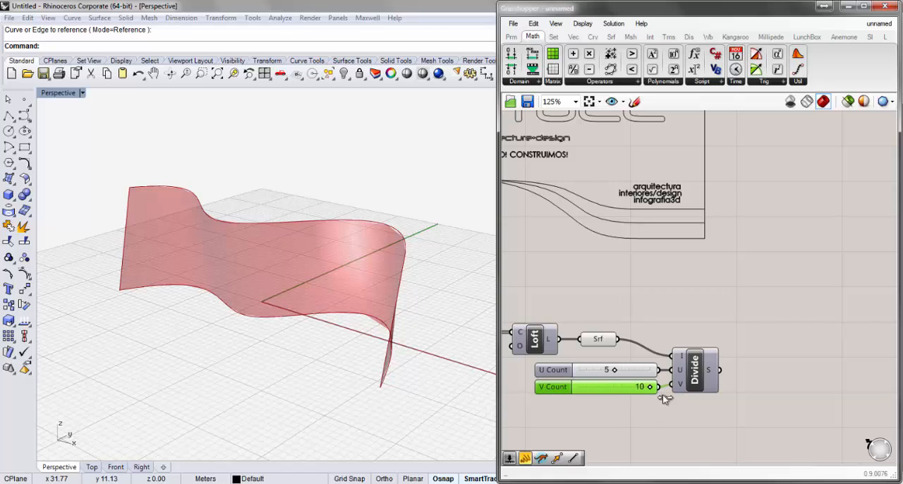
pyautogui.click(696, 423)
# - Turn the Surface parameter's preview off to check what Divide Domain² displays, and turn the preview back on
pyautogui.moveTo(808, 351); pyautogui.dragTo(786, 336, button='right')
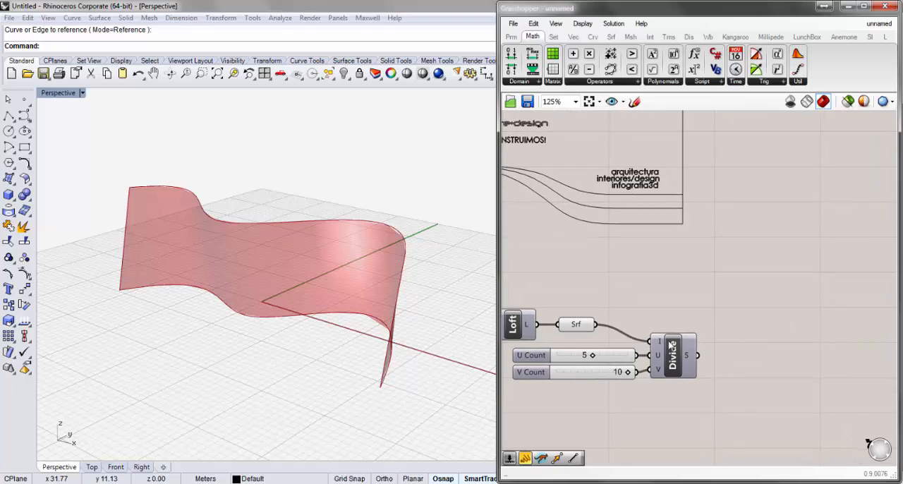
pyautogui.click(672, 358)
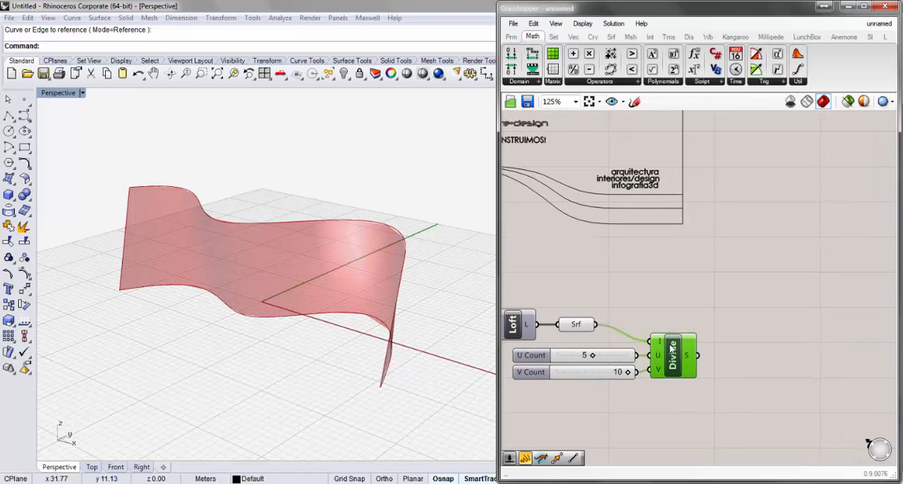
pyautogui.rightClick(577, 324)
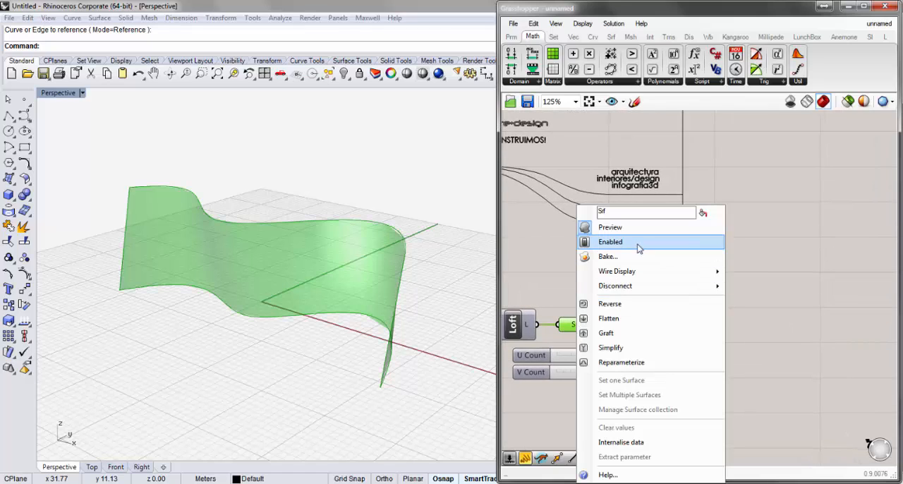
pyautogui.click(639, 229)
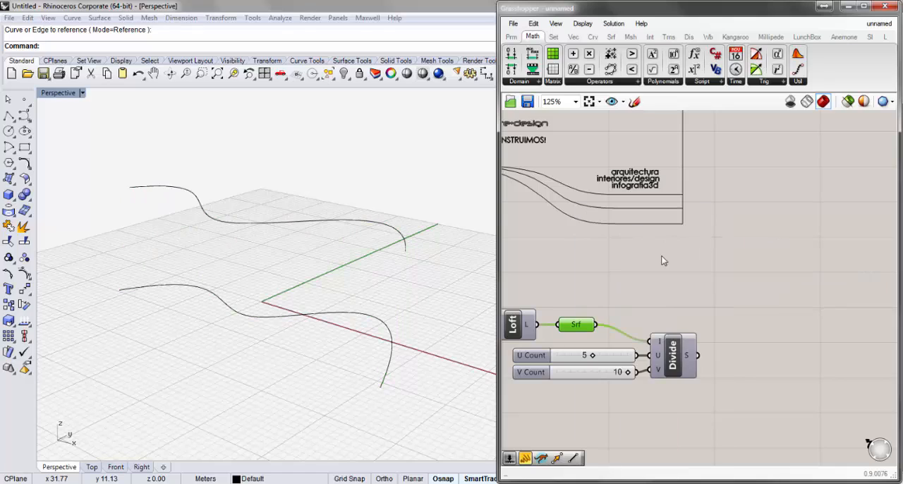
pyautogui.click(772, 351)
pyautogui.moveTo(688, 355)
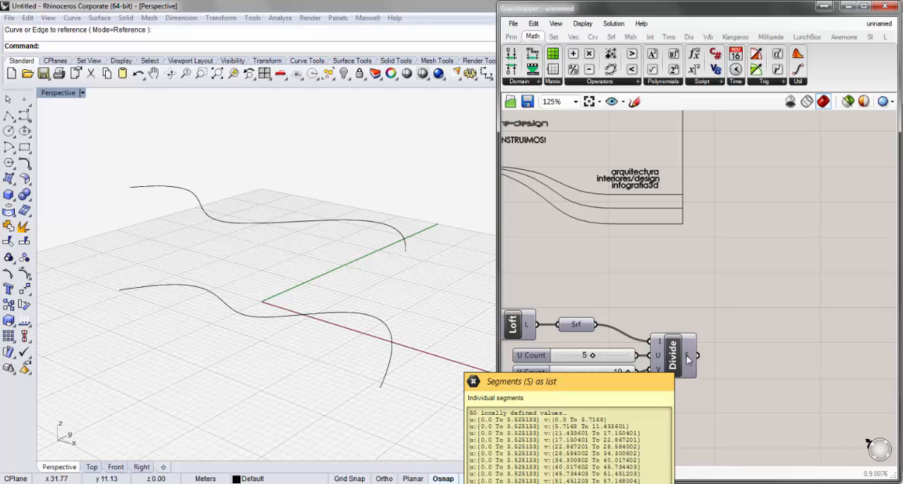
pyautogui.click(575, 323)
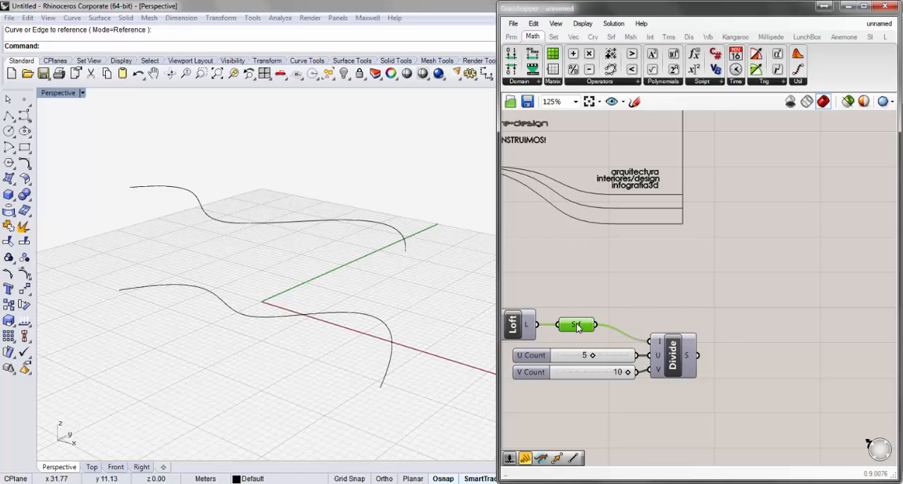
pyautogui.rightClick(575, 323)
pyautogui.click(611, 228)
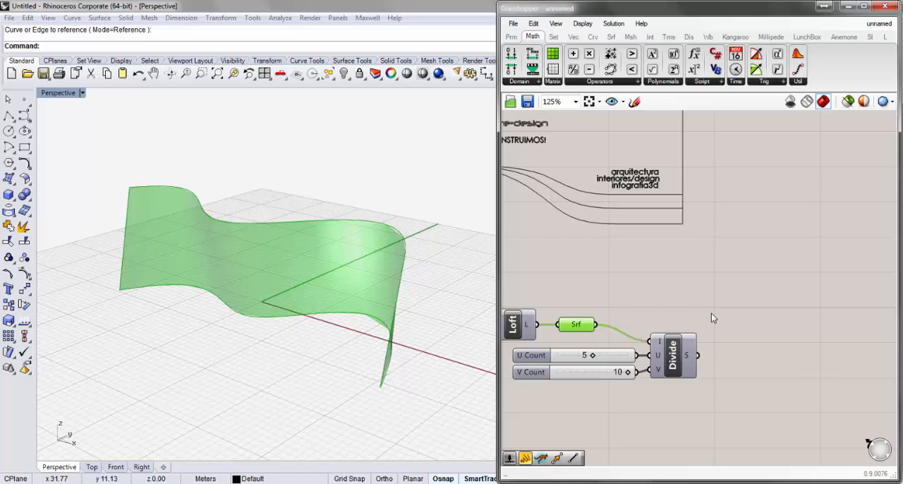
# - Place an Isotrim component on the canvas just beyond the output of Divide Domain²
pyautogui.click(611, 38)
pyautogui.click(722, 83)
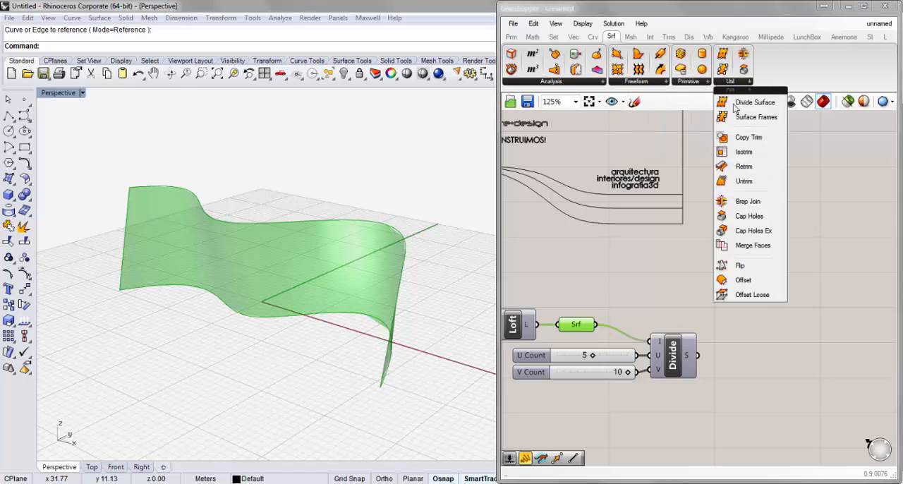
pyautogui.click(758, 154)
pyautogui.click(742, 326)
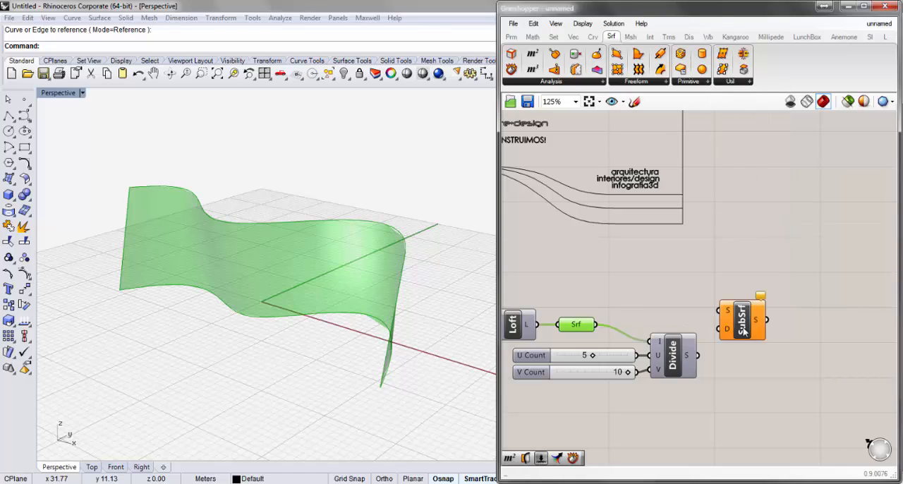
pyautogui.moveTo(743, 331); pyautogui.dragTo(755, 341)
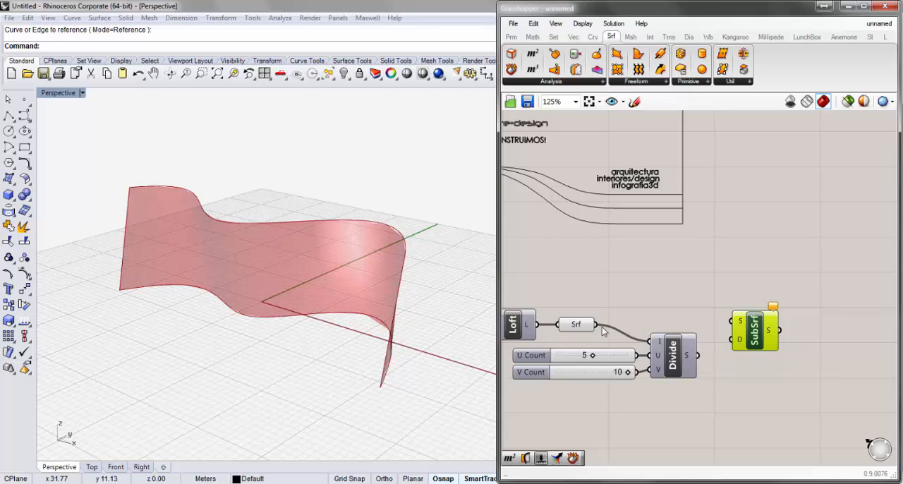
# - Connect the Surface parameter to Isotrim's S input and the Divide Domain² segments to its D input, and hide the Surface parameter's preview
pyautogui.moveTo(597, 325); pyautogui.dragTo(729, 321)
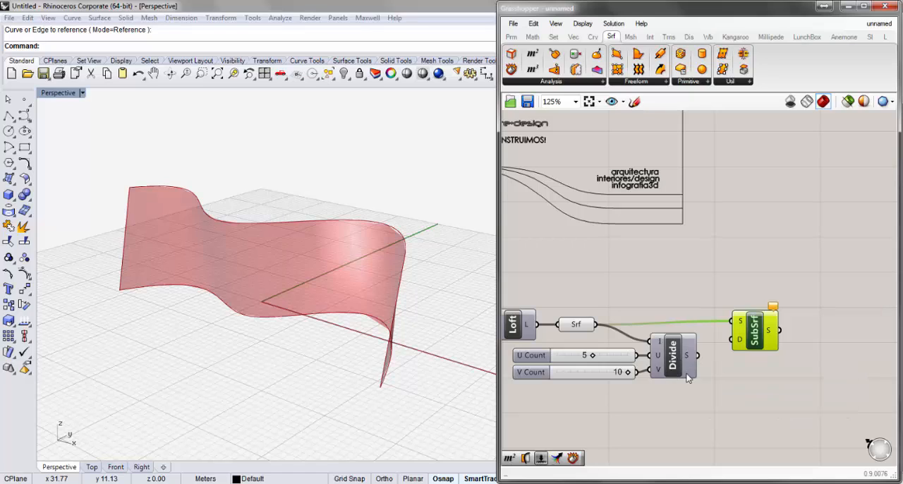
pyautogui.moveTo(698, 355); pyautogui.dragTo(731, 340)
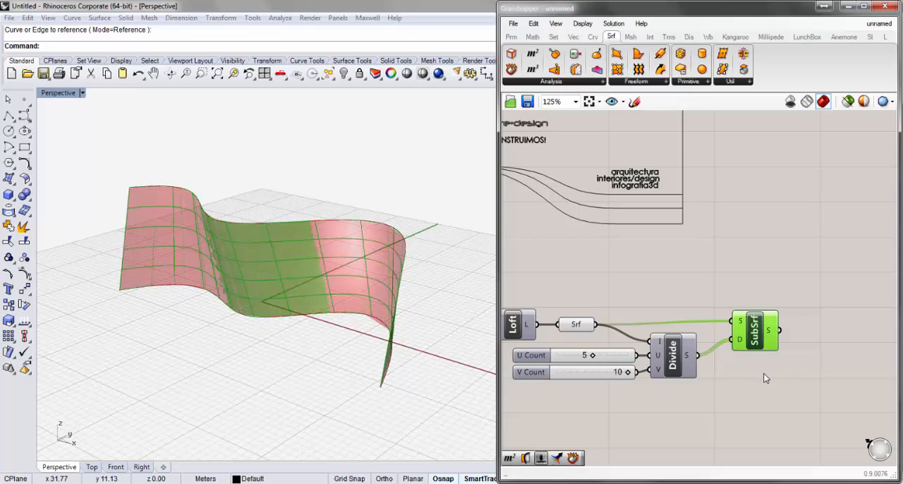
pyautogui.rightClick(587, 329)
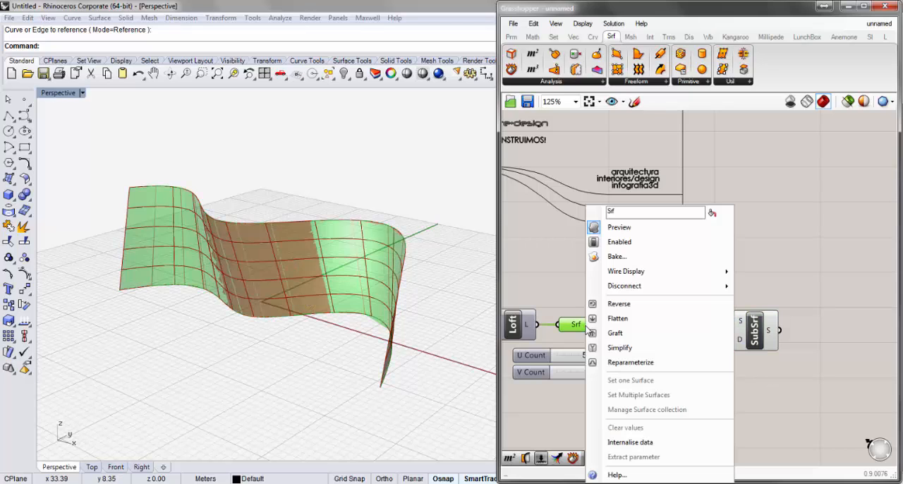
pyautogui.click(628, 236)
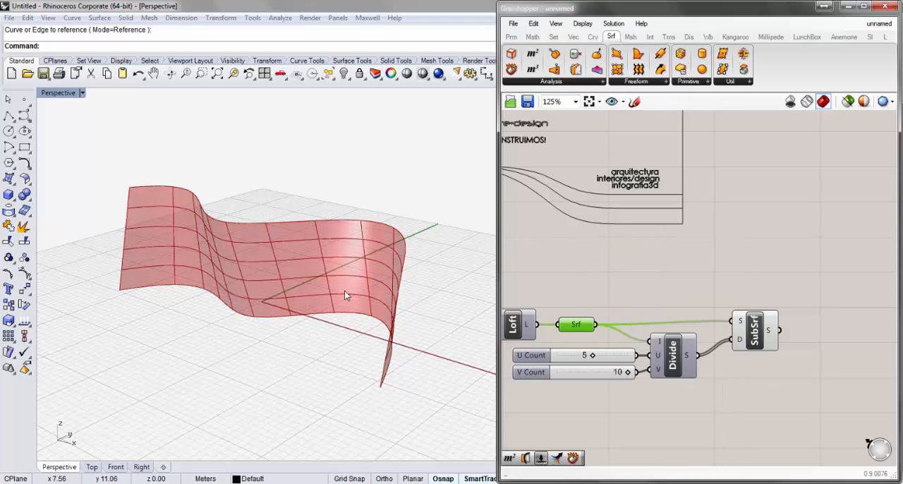
# - Inspect the subdivided surface in the perspective view and the data in Isotrim's S output
pyautogui.moveTo(346, 294); pyautogui.dragTo(438, 275, button='right')
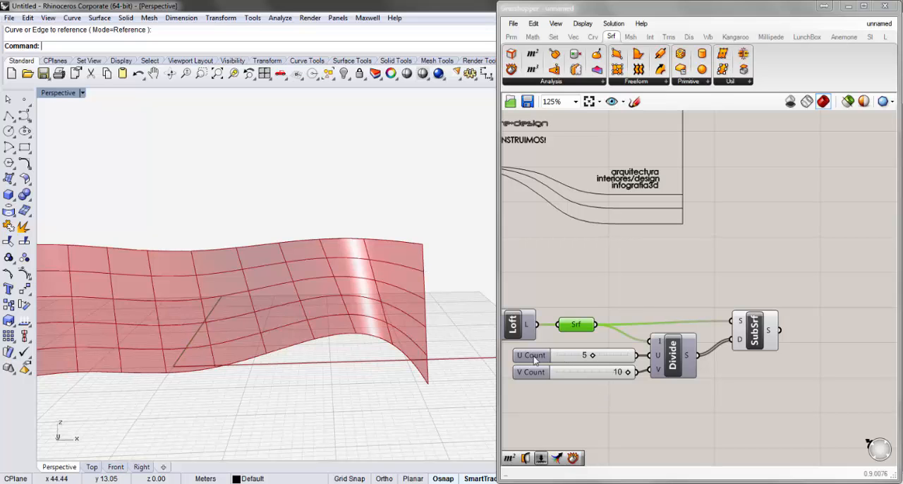
pyautogui.moveTo(403, 369); pyautogui.dragTo(196, 353, button='right')
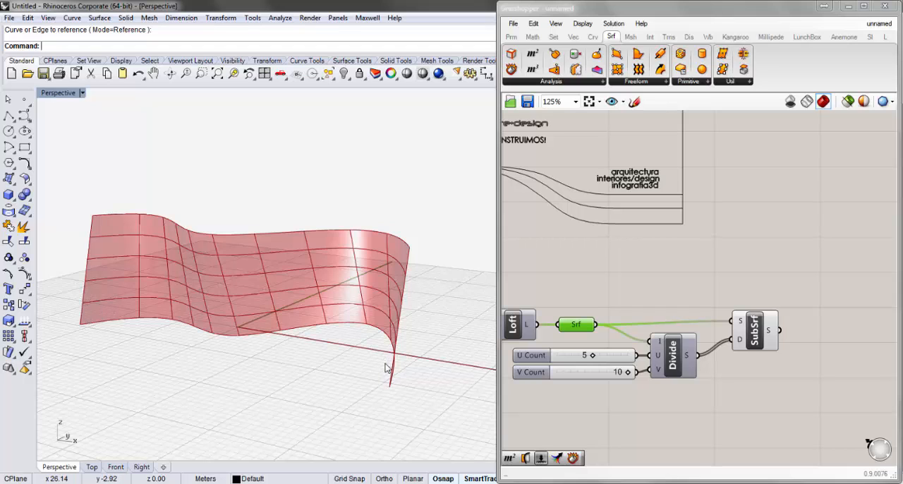
pyautogui.moveTo(316, 361); pyautogui.dragTo(298, 369, button='right')
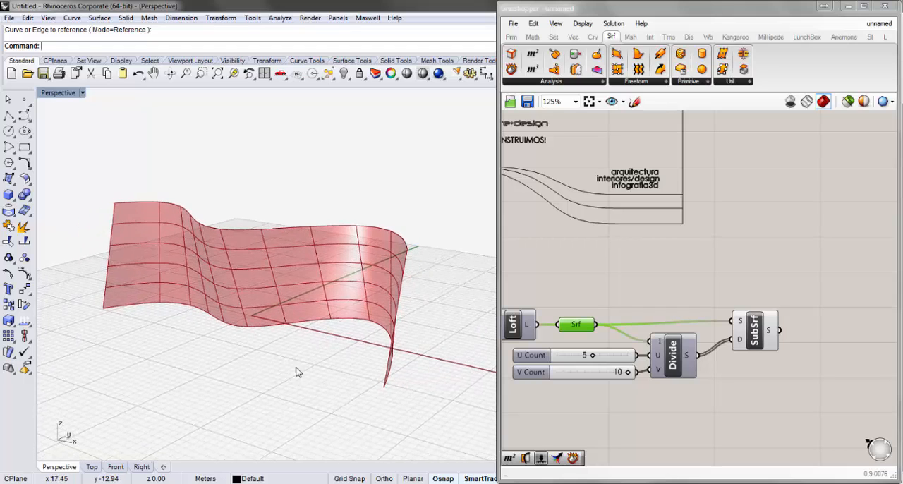
pyautogui.click(768, 433)
pyautogui.moveTo(754, 338); pyautogui.dragTo(754, 343)
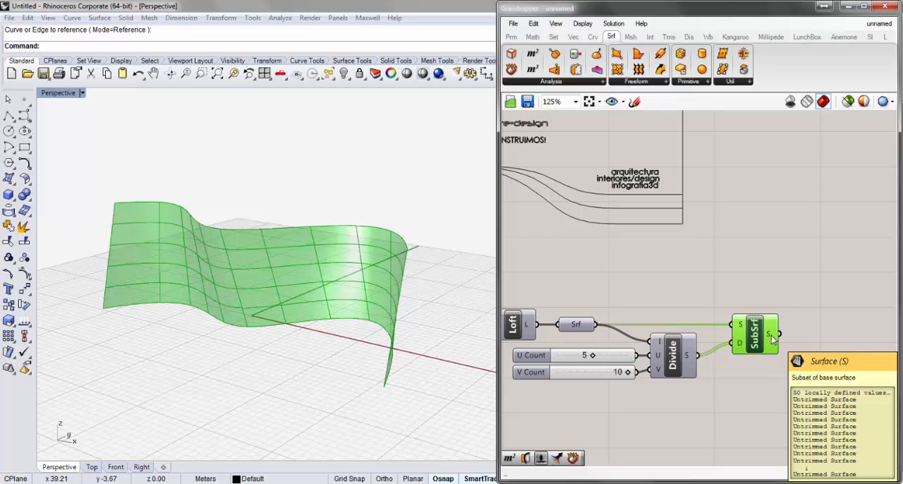
pyautogui.click(839, 364)
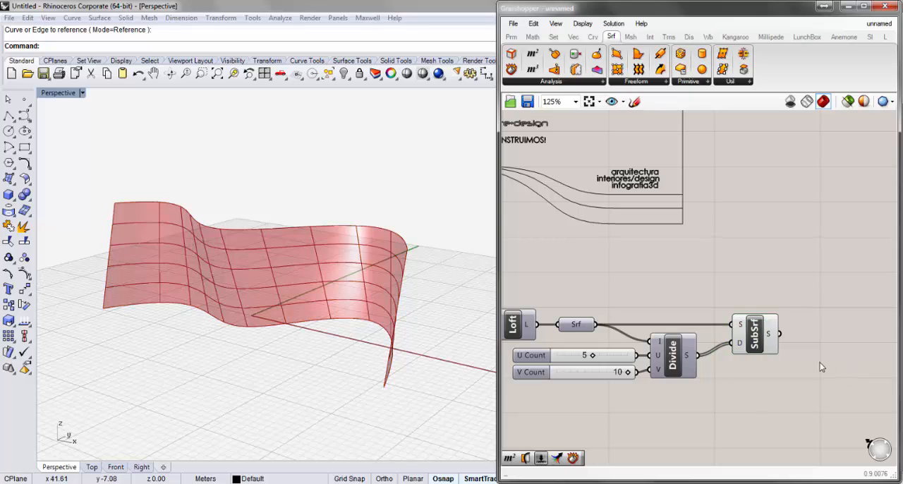
# - Examine the grid of sub-surfaces from several angles and up close in the Rhino perspective viewport
pyautogui.moveTo(820, 366); pyautogui.dragTo(758, 373, button='right')
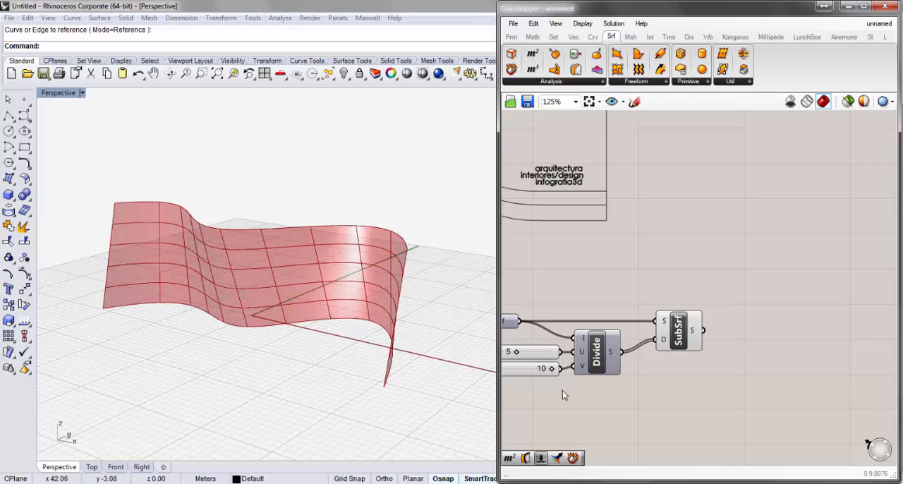
pyautogui.moveTo(277, 260)
pyautogui.mouseDown(button='right')
pyautogui.moveTo(302, 252)
pyautogui.moveTo(286, 289)
pyautogui.moveTo(272, 275)
pyautogui.mouseUp(button='right')
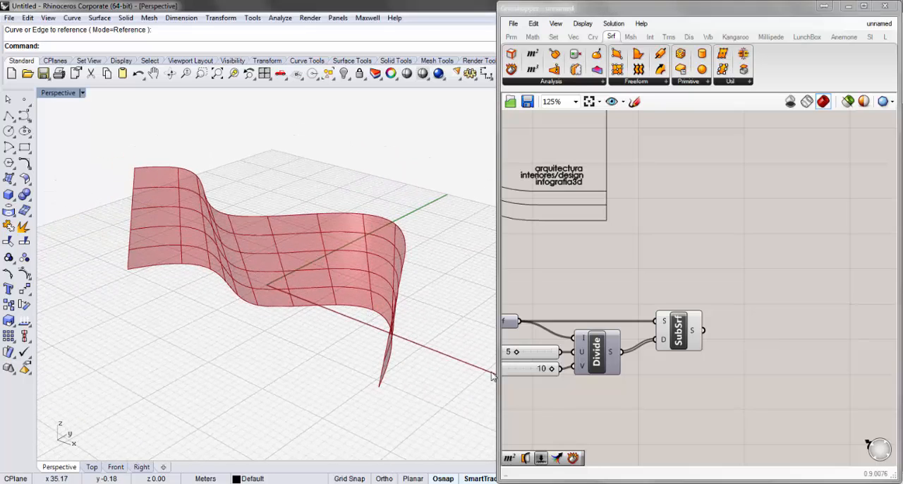
pyautogui.moveTo(615, 371); pyautogui.dragTo(674, 349, button='right')
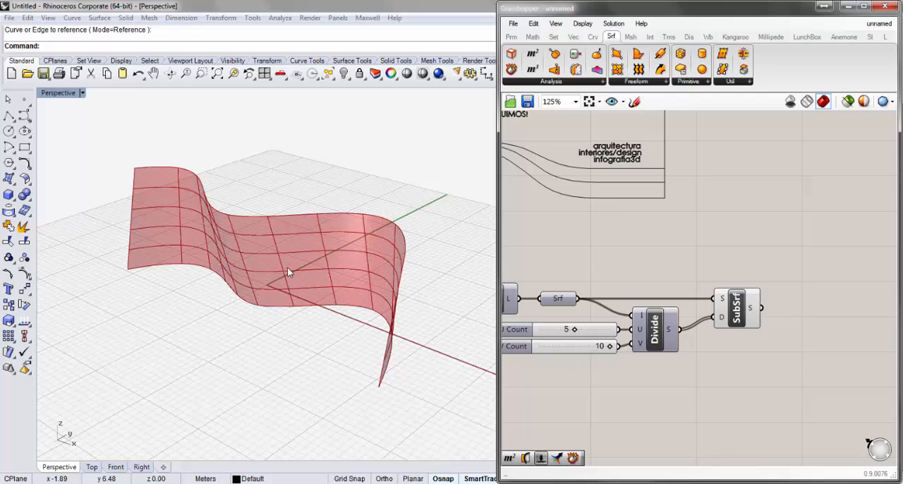
pyautogui.moveTo(287, 266)
pyautogui.mouseDown(button='right')
pyautogui.moveTo(313, 248)
pyautogui.moveTo(329, 284)
pyautogui.moveTo(335, 266)
pyautogui.moveTo(278, 268)
pyautogui.mouseUp(button='right')
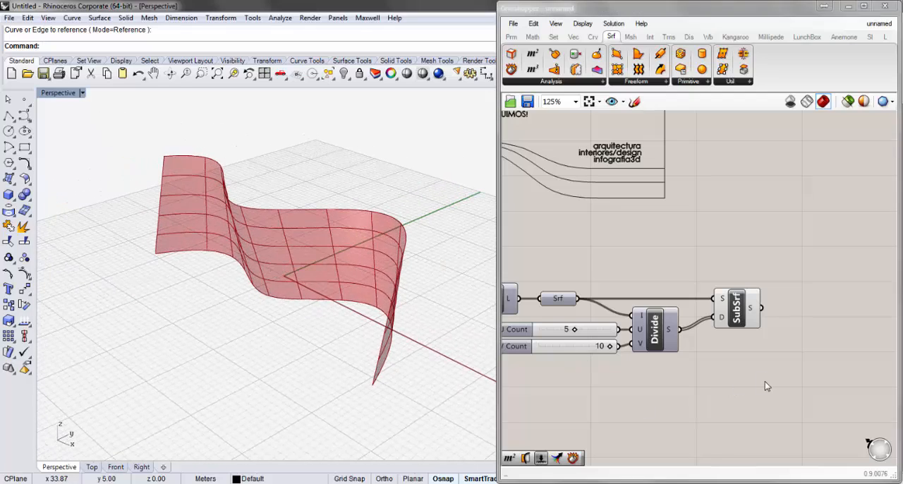
pyautogui.moveTo(766, 385); pyautogui.dragTo(722, 375, button='right')
pyautogui.moveTo(343, 332)
pyautogui.mouseDown(button='right')
pyautogui.moveTo(363, 302)
pyautogui.moveTo(372, 306)
pyautogui.moveTo(279, 325)
pyautogui.moveTo(203, 276)
pyautogui.moveTo(217, 302)
pyautogui.moveTo(232, 284)
pyautogui.moveTo(258, 284)
pyautogui.moveTo(261, 299)
pyautogui.moveTo(238, 301)
pyautogui.moveTo(125, 272)
pyautogui.mouseUp(button='right')
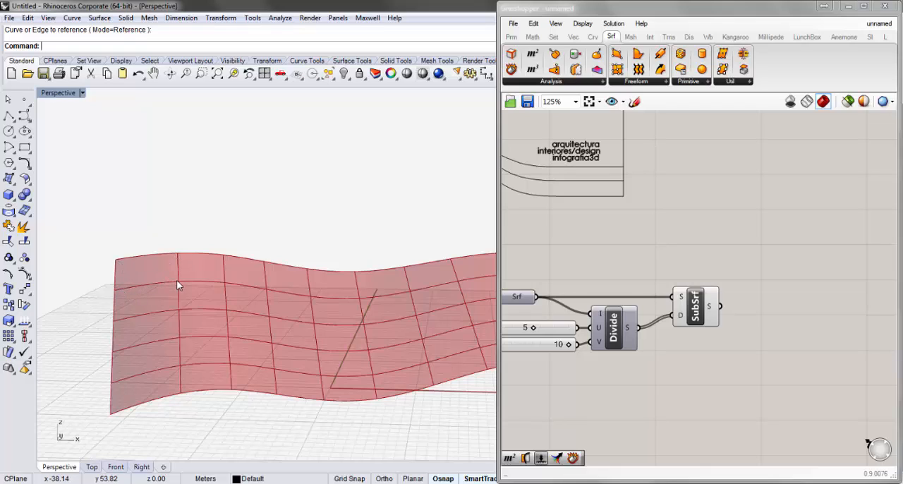
pyautogui.moveTo(454, 313); pyautogui.dragTo(376, 323, button='right')
pyautogui.scroll(3, 376, 321)
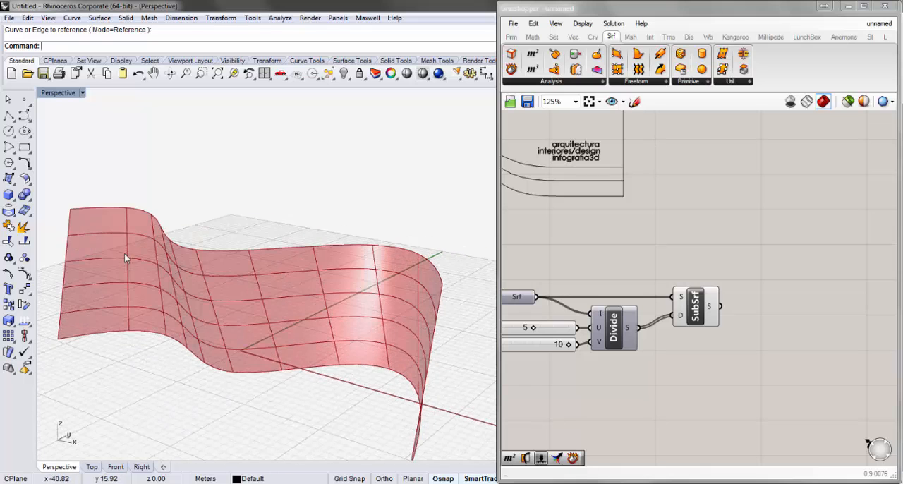
pyautogui.scroll(4, 214, 286)
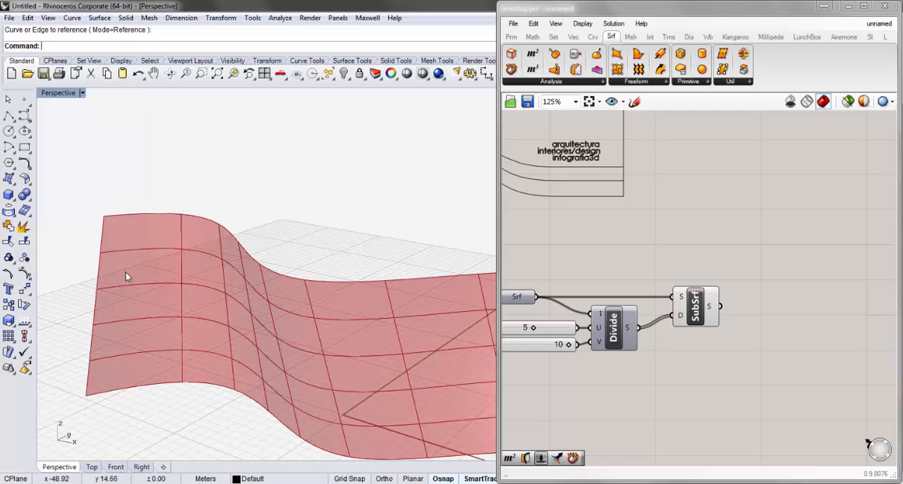
# - Examine the individual U/V cells and the full extent of the subdivided surface in the Rhino perspective viewport
pyautogui.scroll(-3, 250, 299)
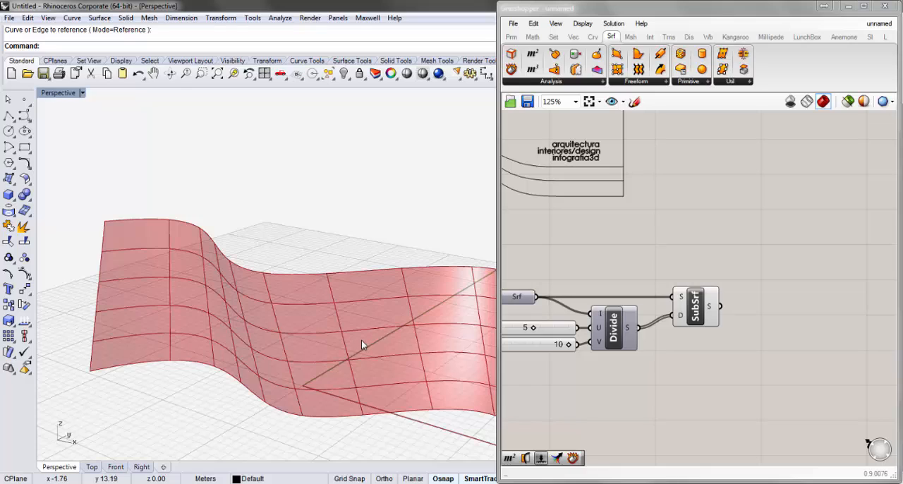
pyautogui.scroll(-2, 270, 319)
pyautogui.scroll(3, 186, 268)
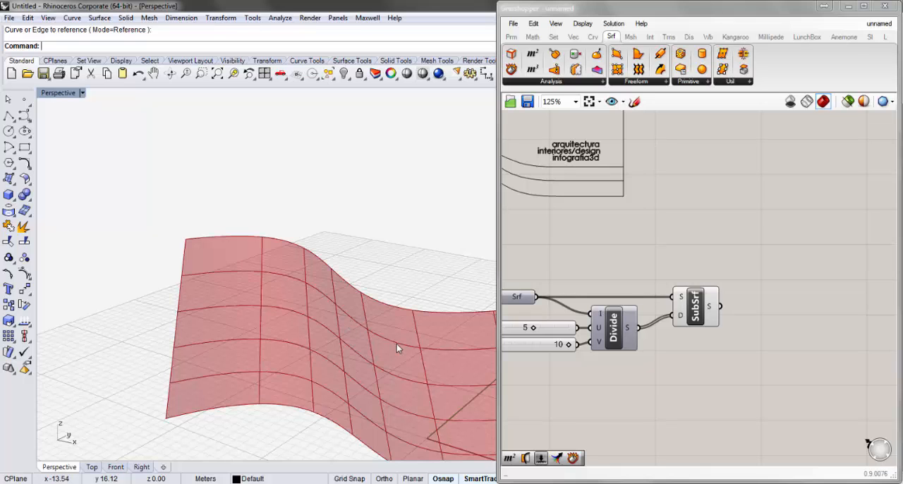
pyautogui.moveTo(396, 343); pyautogui.dragTo(352, 338, button='right')
pyautogui.scroll(3, 352, 338)
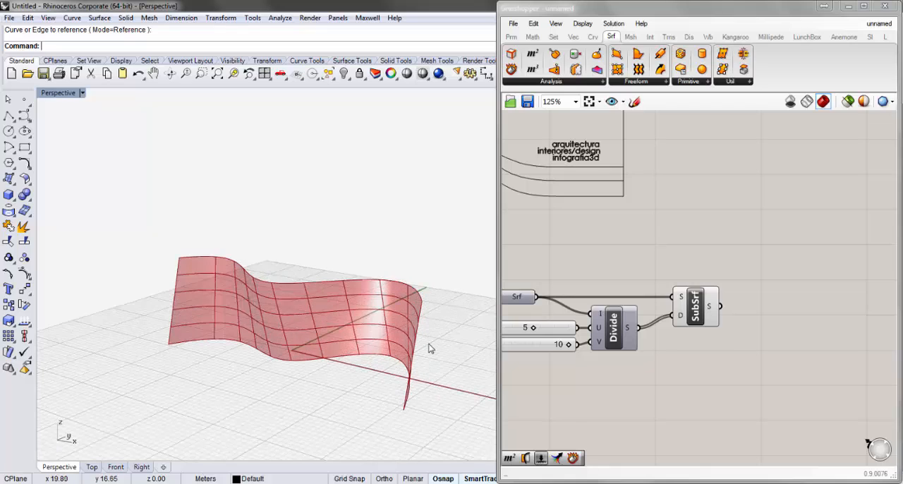
pyautogui.click(215, 258)
pyautogui.scroll(3, 255, 305)
pyautogui.scroll(-1, 256, 307)
pyautogui.scroll(2, 472, 377)
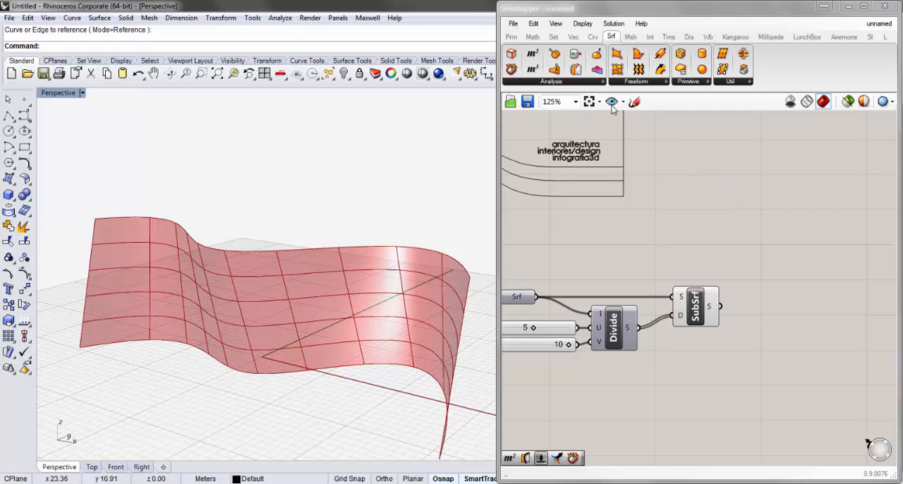
# - Place a Deconstruct Brep component just beyond Isotrim and connect Isotrim's S output to its B input
pyautogui.click(575, 85)
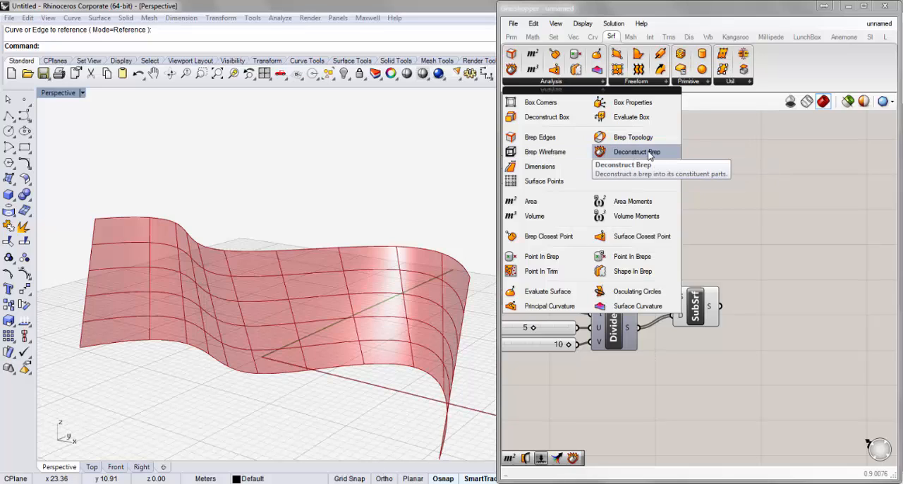
pyautogui.click(650, 153)
pyautogui.click(780, 281)
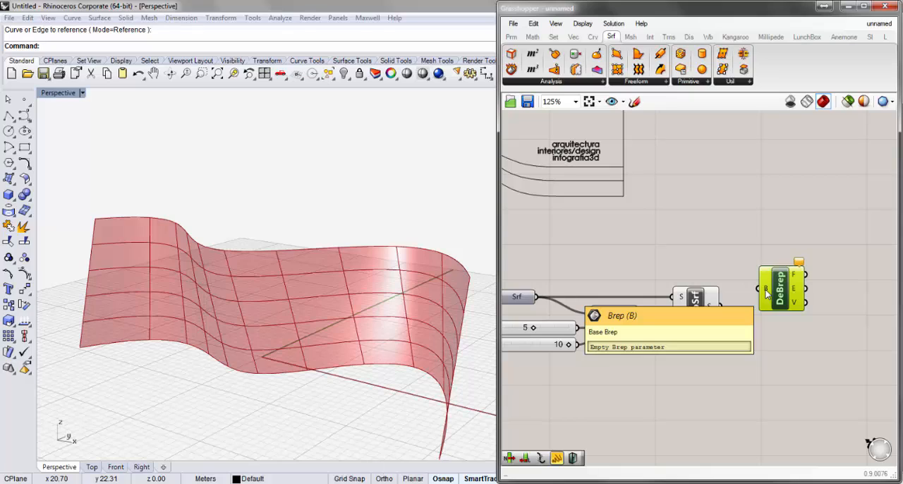
pyautogui.moveTo(778, 302); pyautogui.dragTo(761, 319)
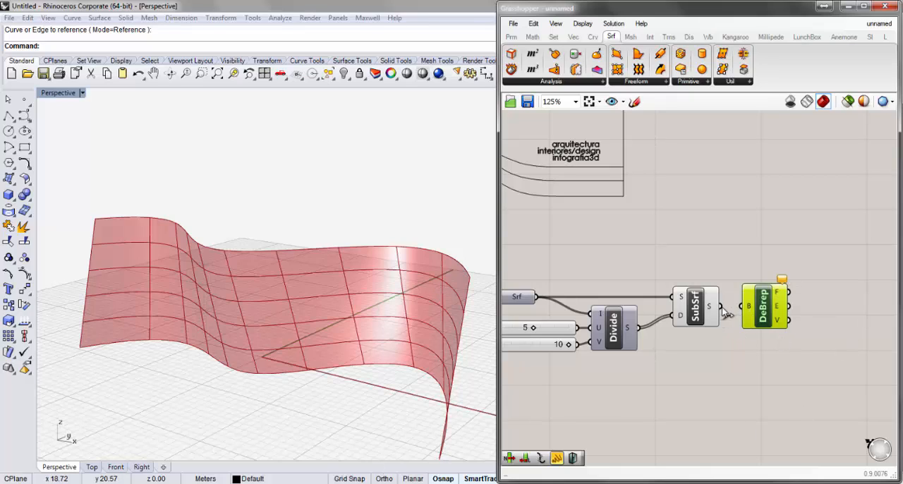
pyautogui.moveTo(721, 308); pyautogui.dragTo(732, 308)
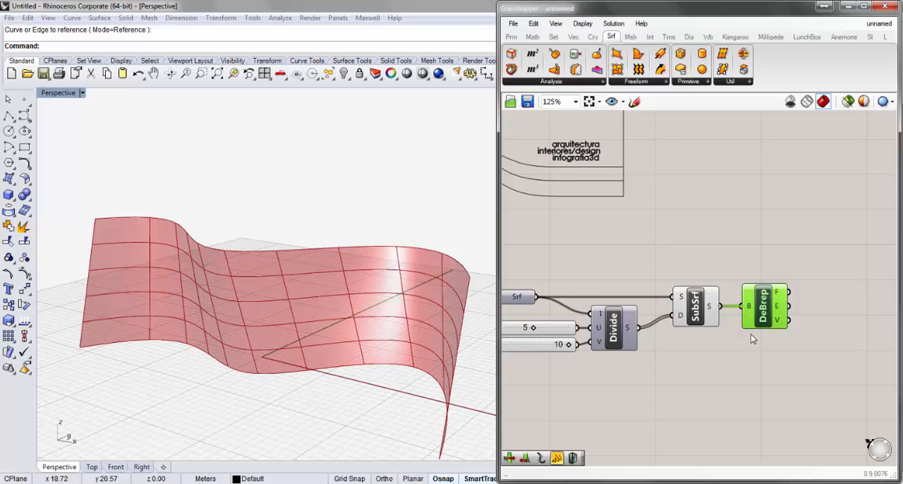
pyautogui.moveTo(324, 280); pyautogui.dragTo(319, 274, button='right')
# - Hide Isotrim's preview and inspect the corner vertices of the deconstructed sub-surfaces in the perspective viewport
pyautogui.rightClick(698, 315)
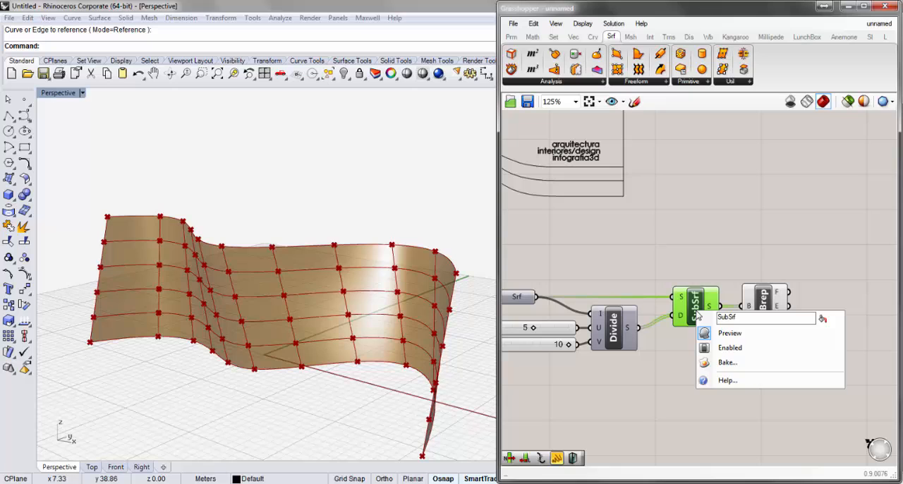
pyautogui.click(729, 333)
pyautogui.moveTo(387, 273); pyautogui.dragTo(347, 250, button='right')
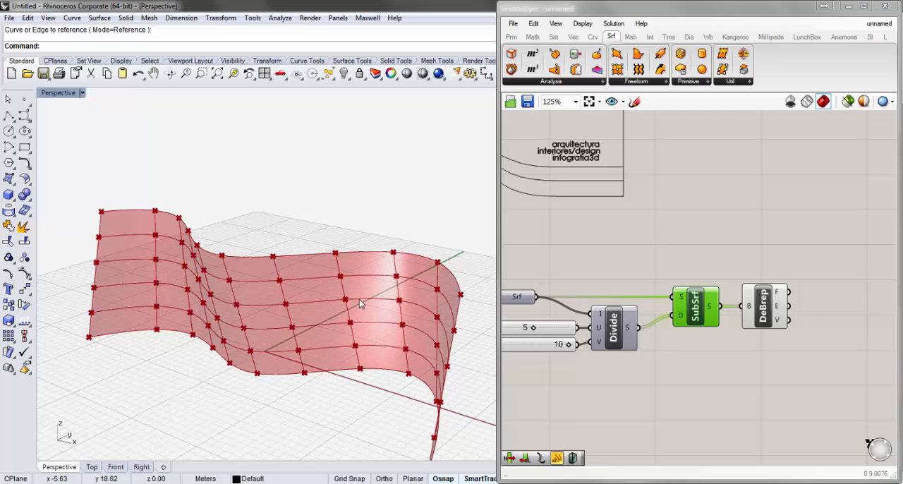
pyautogui.moveTo(332, 272)
pyautogui.mouseDown(button='right')
pyautogui.moveTo(369, 268)
pyautogui.moveTo(326, 285)
pyautogui.mouseUp(button='right')
pyautogui.scroll(-5, 311, 273)
pyautogui.scroll(8, 207, 223)
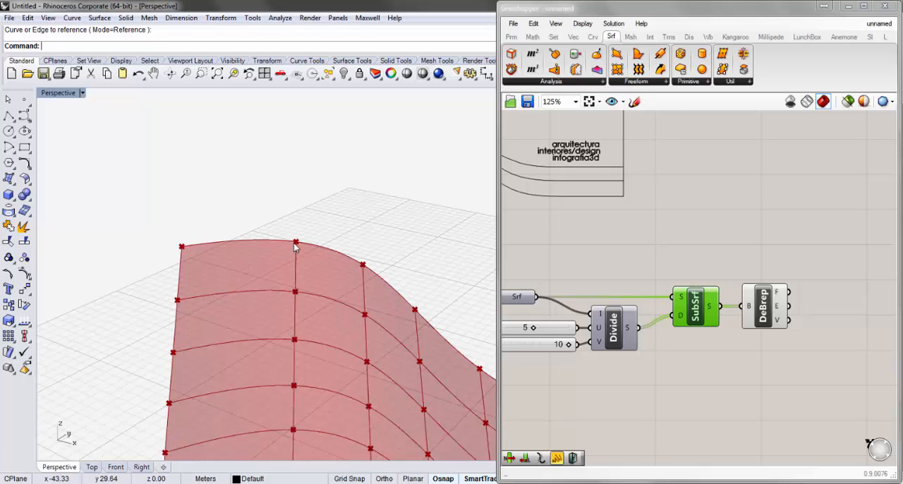
pyautogui.moveTo(294, 245); pyautogui.dragTo(301, 282, button='right')
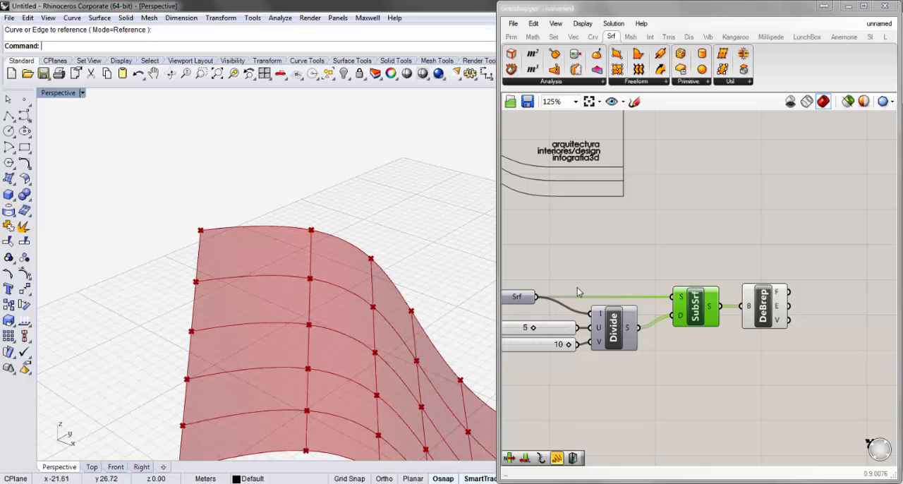
pyautogui.moveTo(206, 239); pyautogui.dragTo(294, 263, button='right')
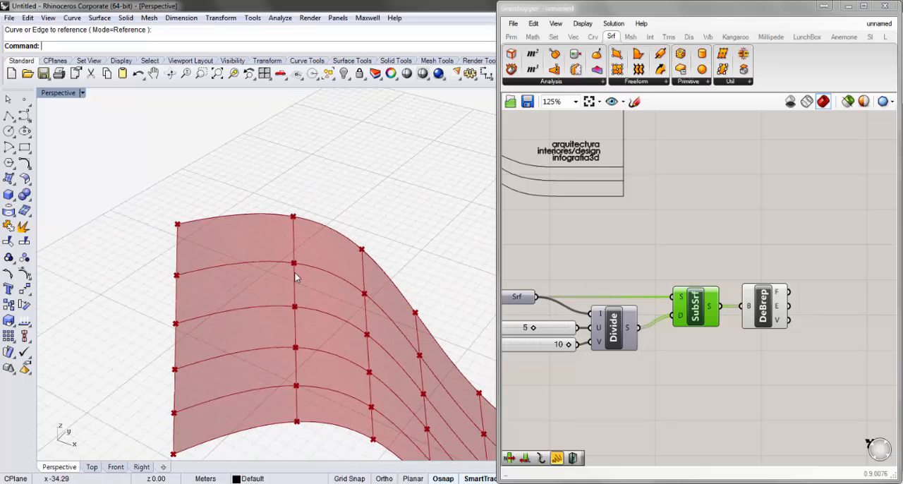
# - Place a Point List component on the empty canvas below Deconstruct Brep
pyautogui.moveTo(788, 409); pyautogui.dragTo(752, 353, button='right')
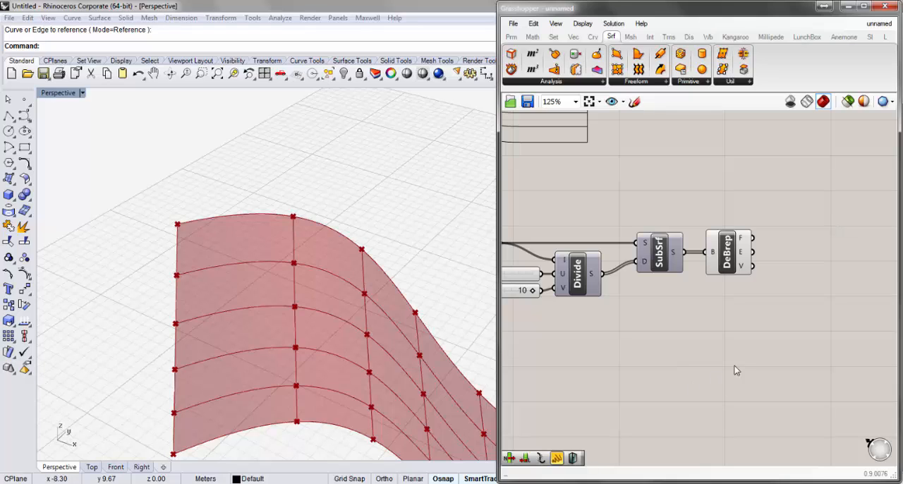
pyautogui.moveTo(735, 370); pyautogui.dragTo(730, 345, button='right')
pyautogui.doubleClick(684, 348)
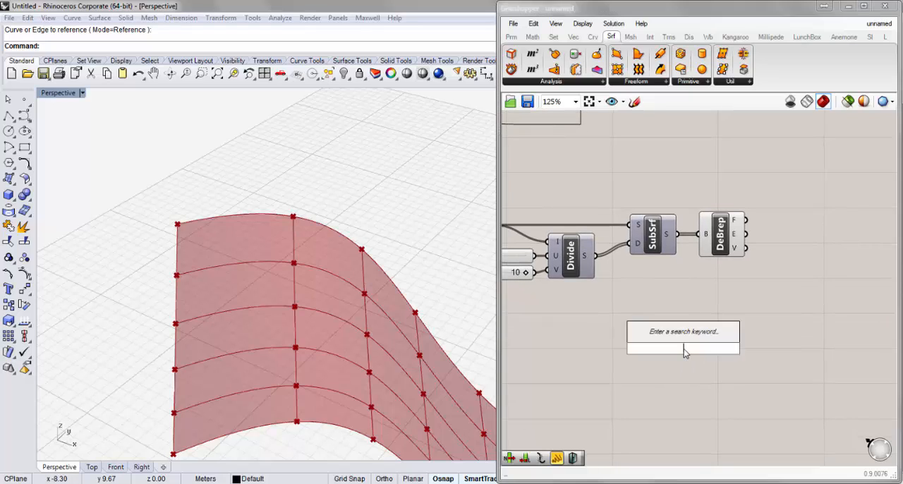
pyautogui.write('poi')
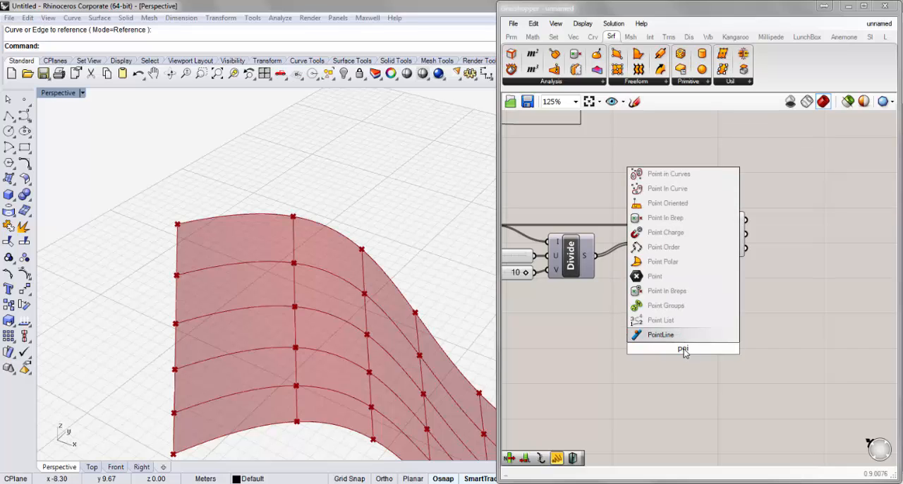
pyautogui.click(678, 322)
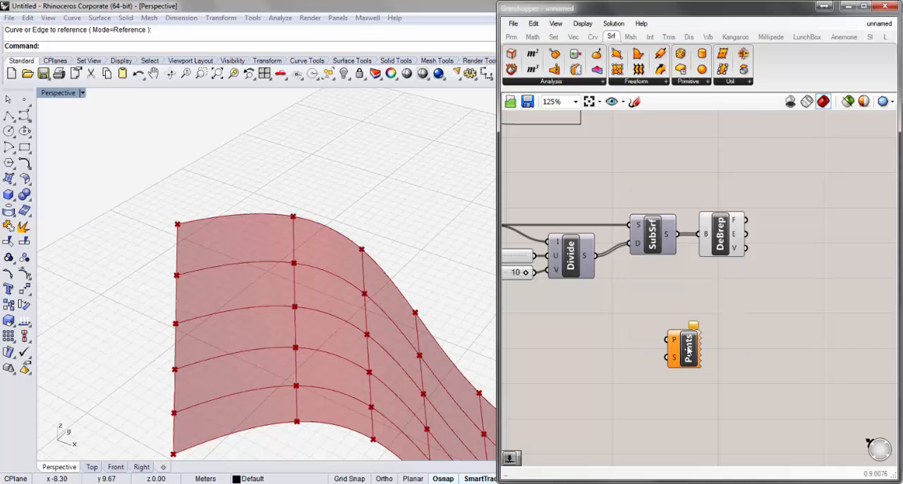
pyautogui.moveTo(675, 353); pyautogui.dragTo(694, 353)
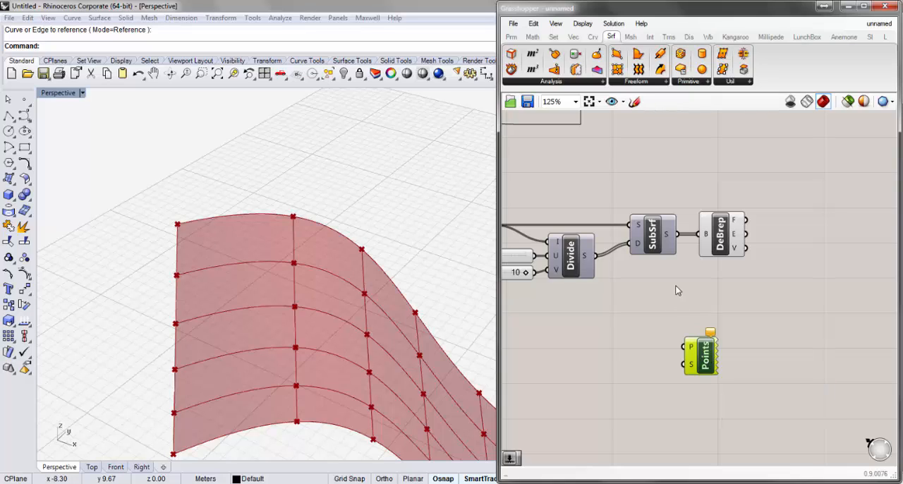
pyautogui.moveTo(694, 350); pyautogui.dragTo(766, 345)
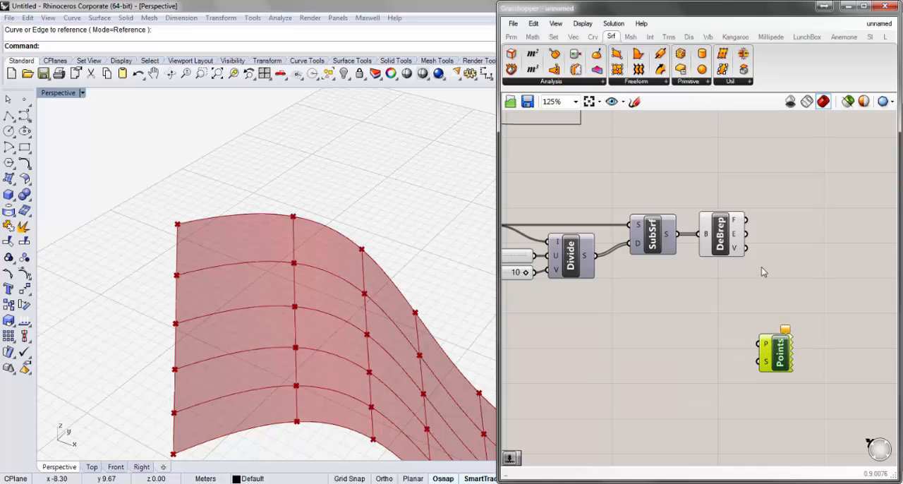
# - Connect Deconstruct Brep's V output to Point List's P input and tidy the component's position
pyautogui.moveTo(745, 248); pyautogui.dragTo(763, 341)
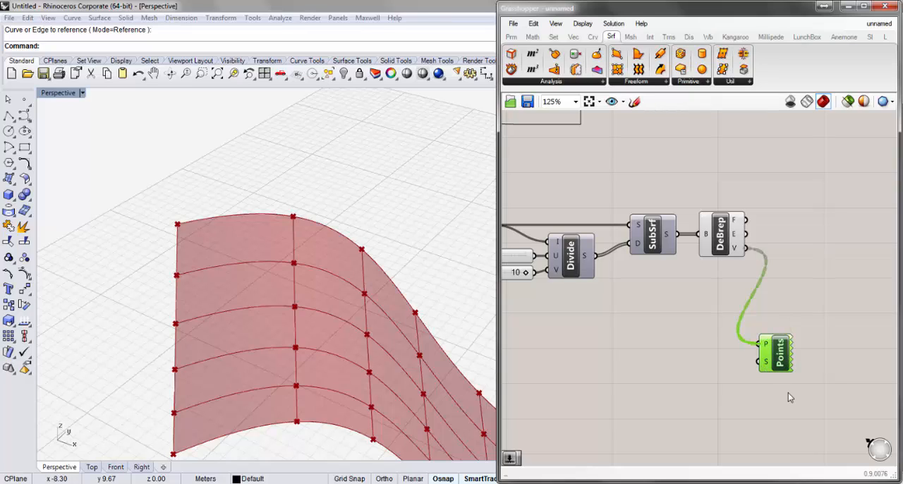
pyautogui.hotkey('ctrl', 'z')
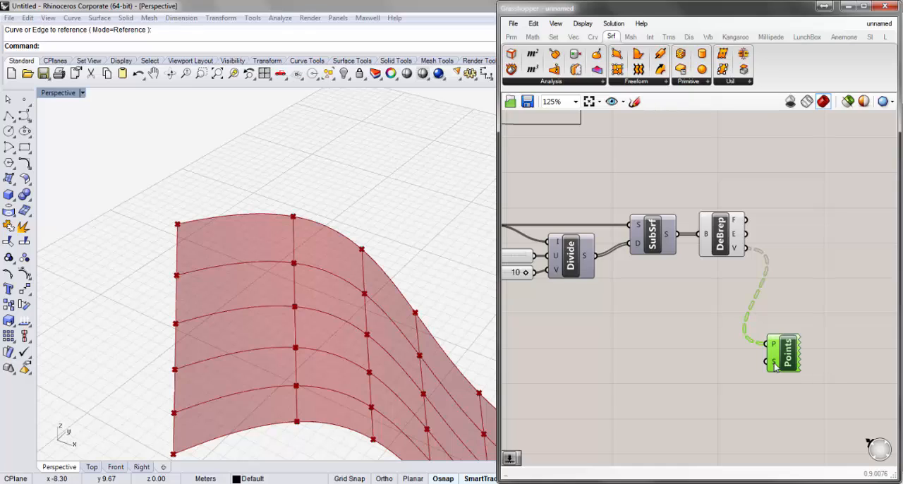
pyautogui.moveTo(787, 359); pyautogui.dragTo(791, 348)
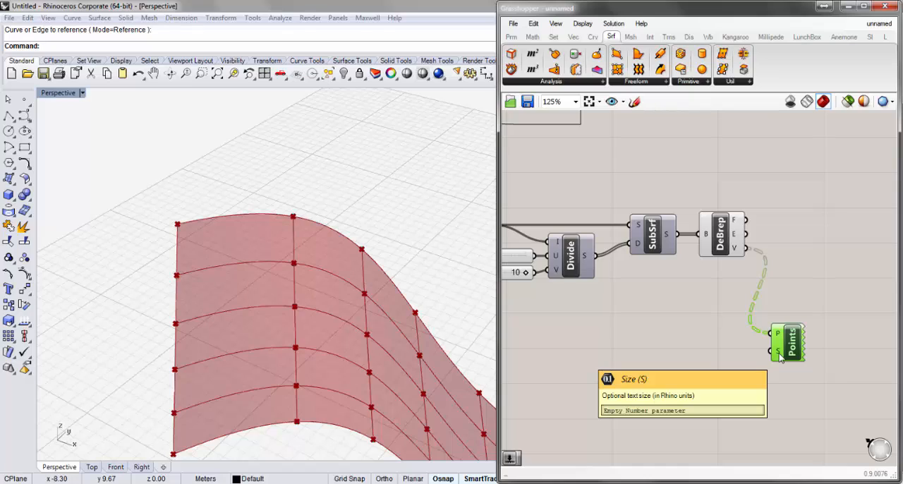
# - Add a 0.5 number slider, connect it to Point List's S input and set the text size to 0.7
pyautogui.doubleClick(673, 358)
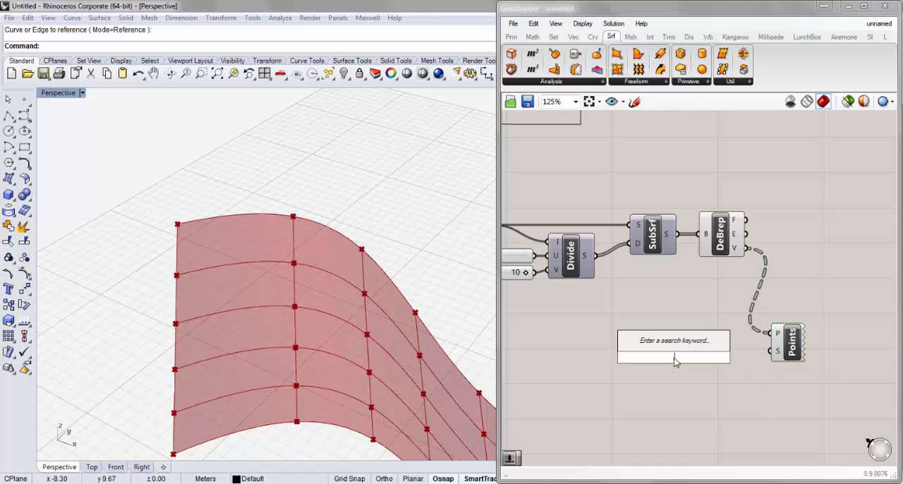
pyautogui.write('0.5')
pyautogui.press('Return')
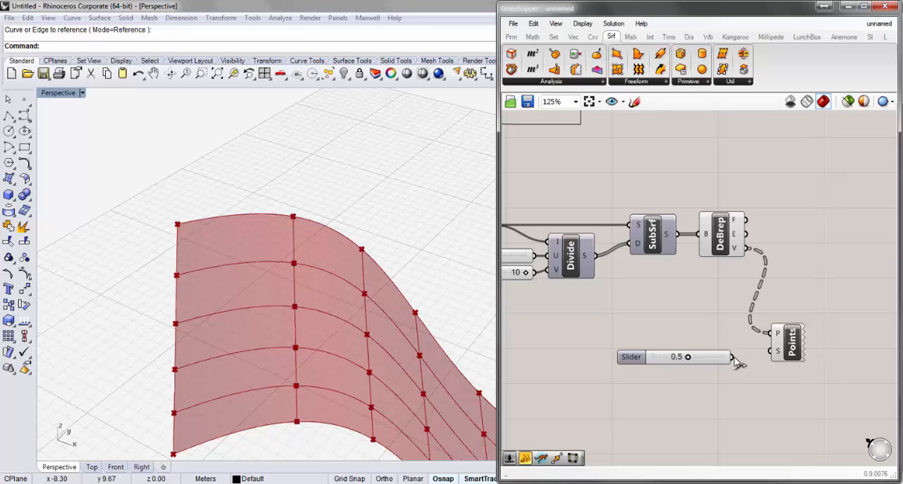
pyautogui.moveTo(732, 357); pyautogui.dragTo(770, 350)
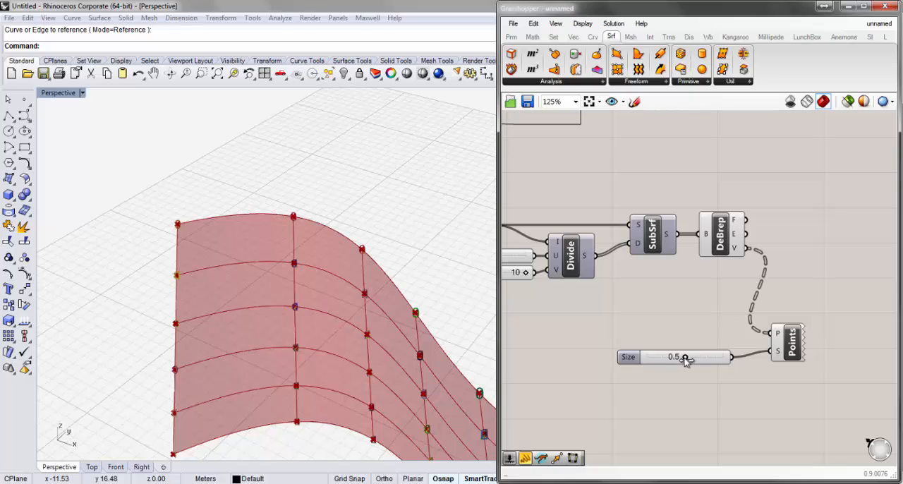
pyautogui.moveTo(684, 360); pyautogui.dragTo(694, 362)
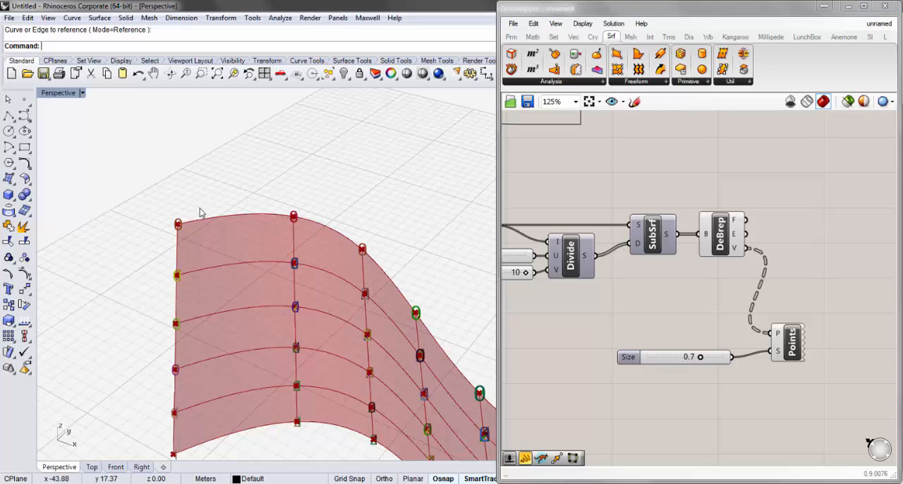
# - Examine the index numbers displayed at the sub-surface corner vertices up close in the perspective viewport
pyautogui.scroll(3, 182, 227)
pyautogui.scroll(1, 244, 256)
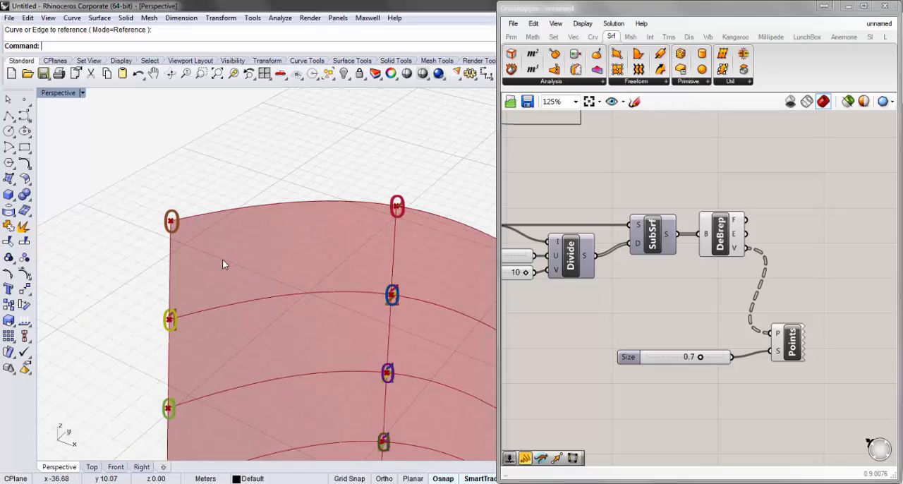
pyautogui.scroll(1, 222, 259)
pyautogui.scroll(-1, 211, 231)
pyautogui.scroll(1, 275, 278)
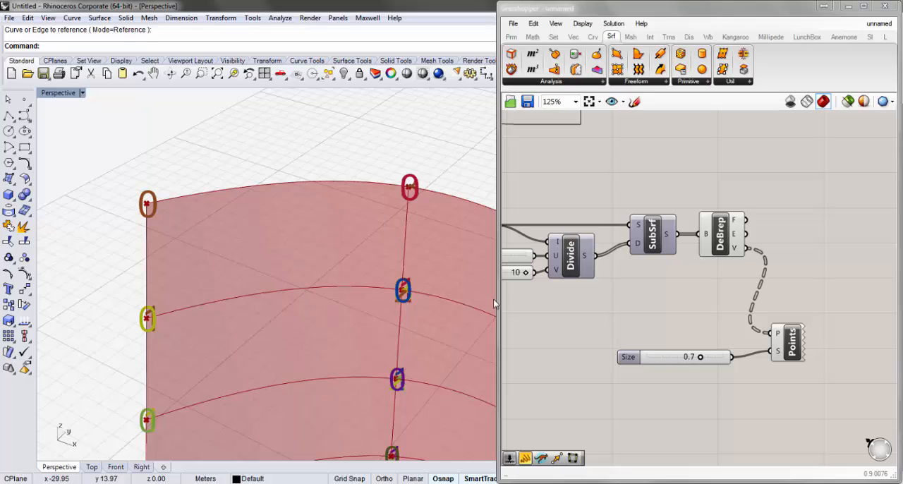
pyautogui.moveTo(351, 285); pyautogui.dragTo(66, 292, button='right')
pyautogui.scroll(-4, 330, 282)
pyautogui.scroll(6, 423, 314)
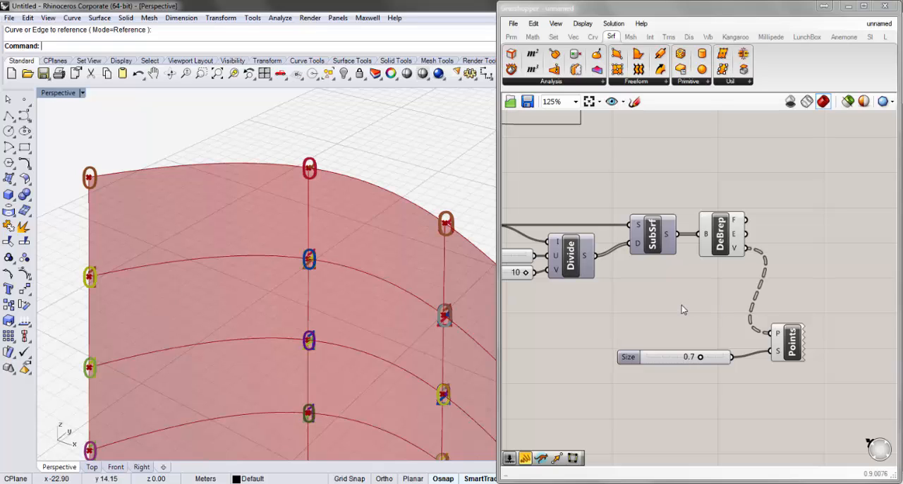
pyautogui.moveTo(681, 304); pyautogui.dragTo(636, 313, button='right')
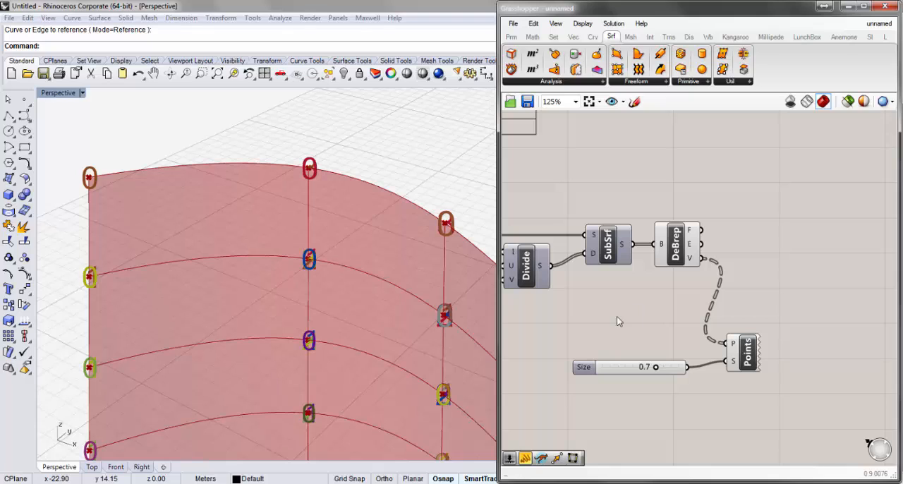
pyautogui.moveTo(792, 310); pyautogui.dragTo(778, 332, button='right')
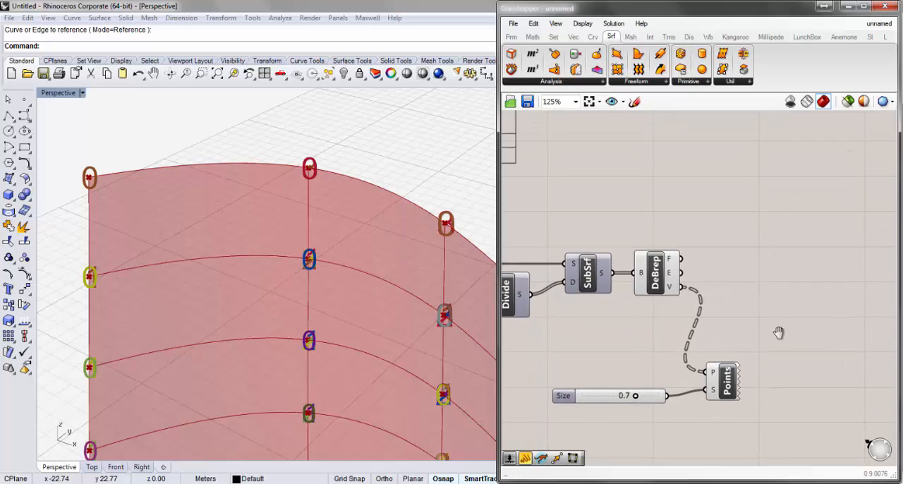
pyautogui.moveTo(266, 177); pyautogui.dragTo(279, 205, button='right')
pyautogui.moveTo(770, 368); pyautogui.dragTo(639, 432)
pyautogui.click(707, 427)
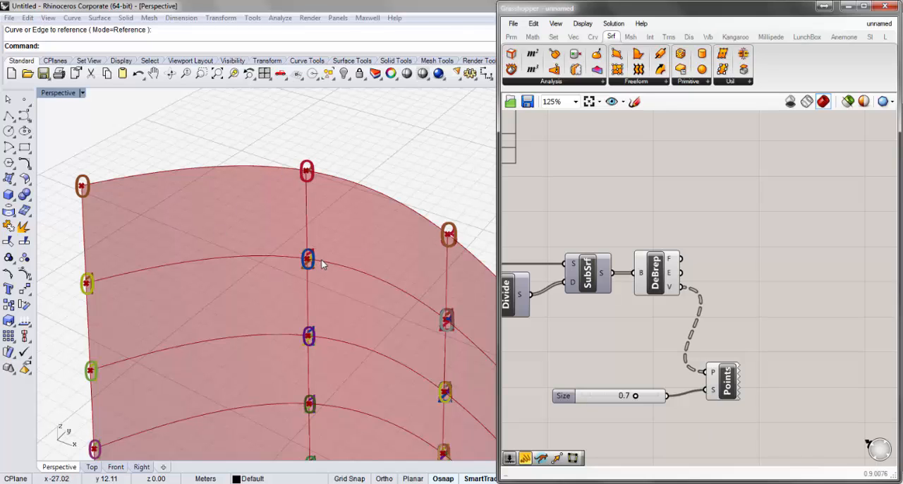
# - Place a List Item component on the canvas beyond Deconstruct Brep and connect the V output to its L input
pyautogui.moveTo(758, 292); pyautogui.dragTo(633, 275, button='right')
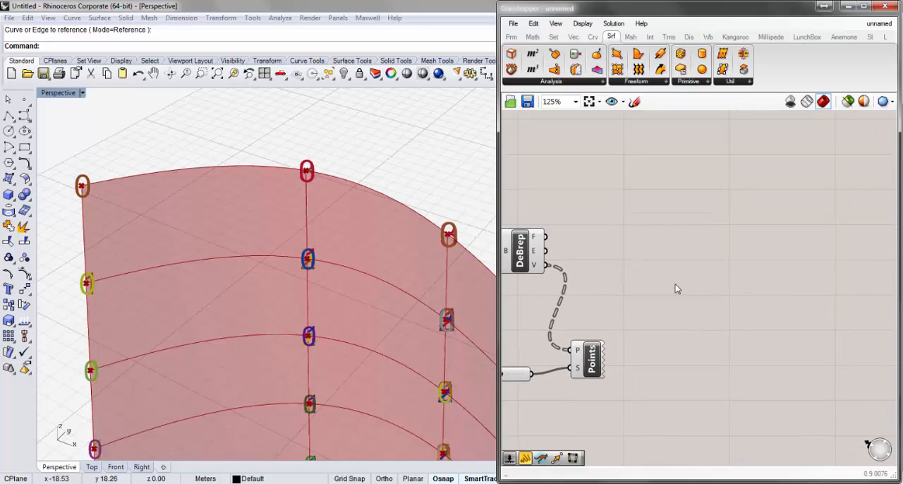
pyautogui.doubleClick(739, 267)
pyautogui.write('list')
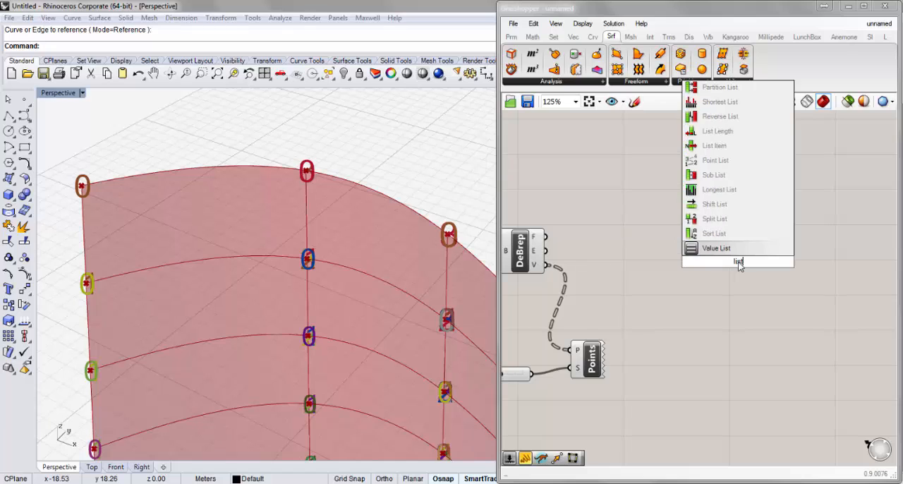
pyautogui.click(723, 146)
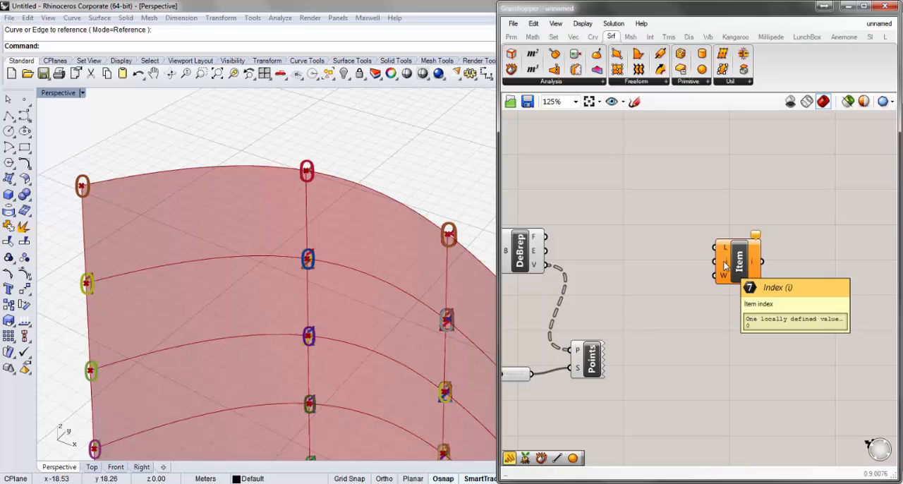
pyautogui.moveTo(545, 264); pyautogui.dragTo(770, 293)
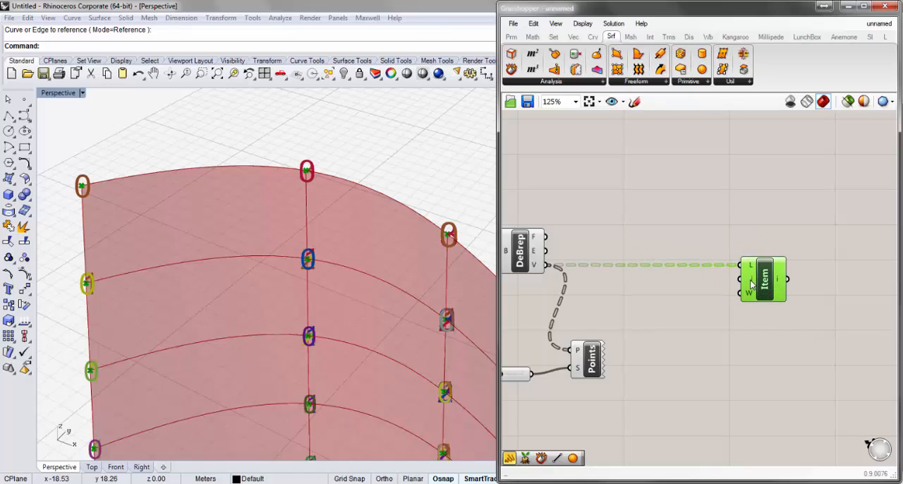
pyautogui.moveTo(751, 280)
pyautogui.scroll(4, 72, 189)
pyautogui.scroll(-2, 73, 192)
pyautogui.scroll(-4, 715, 275)
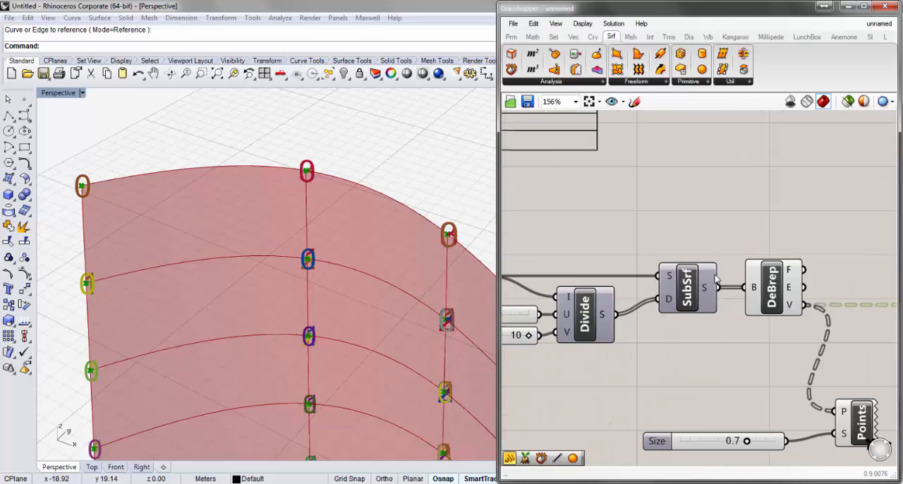
# - Examine which sub-surface corner vertex the List Item component picks, comparing it with the index numbers in the perspective viewport
pyautogui.scroll(1, 859, 354)
pyautogui.moveTo(812, 319); pyautogui.dragTo(715, 299, button='right')
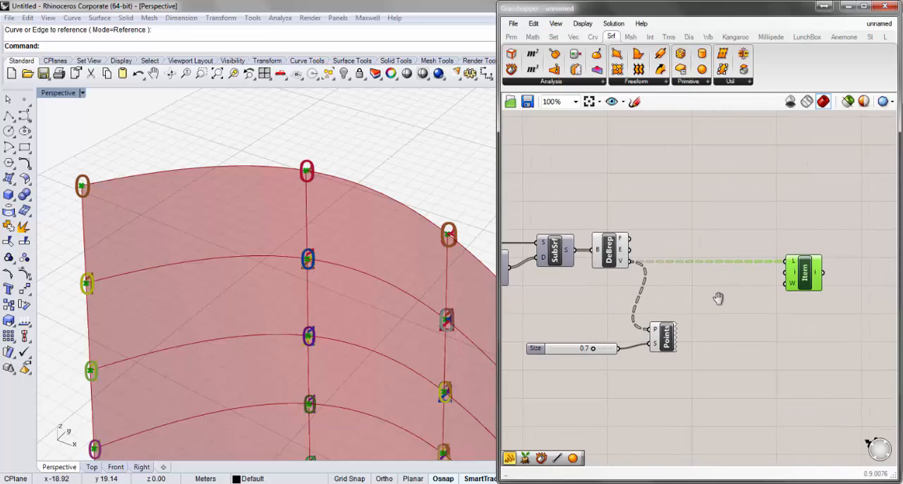
pyautogui.scroll(10, 67, 180)
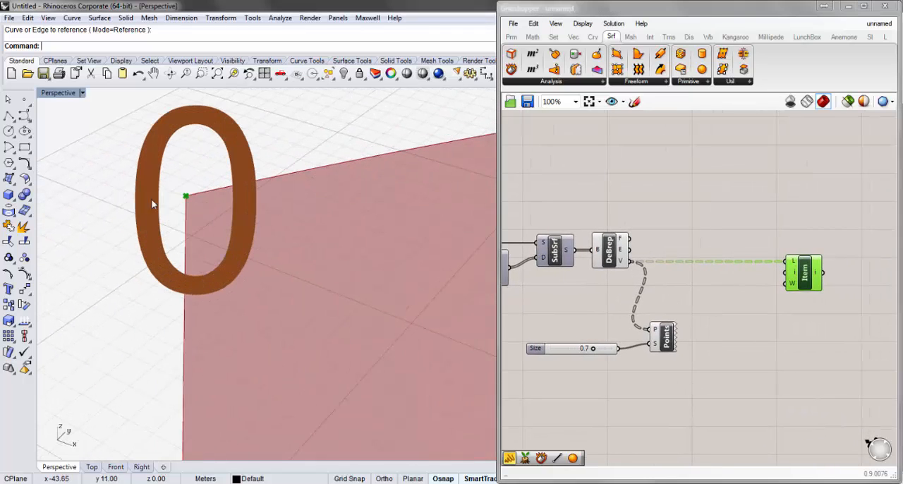
pyautogui.click(806, 281)
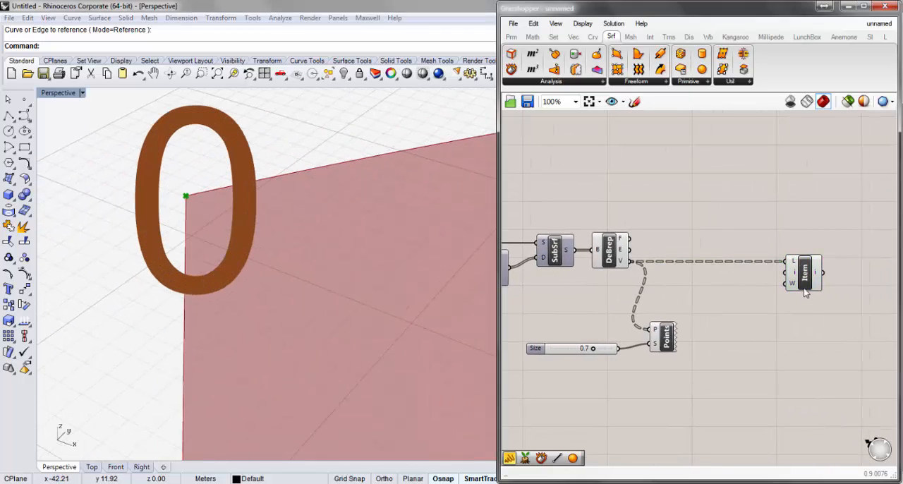
pyautogui.click(808, 327)
pyautogui.click(808, 284)
pyautogui.click(804, 318)
pyautogui.click(807, 286)
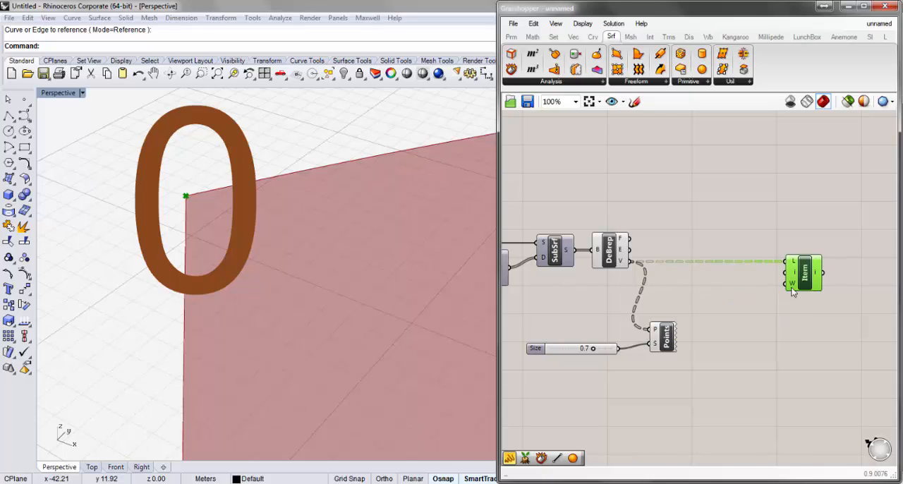
pyautogui.scroll(-3, 125, 217)
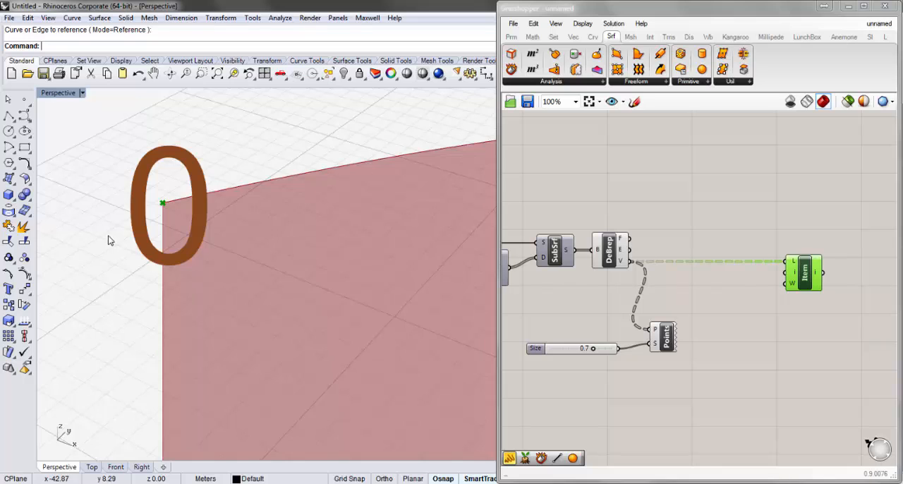
pyautogui.scroll(-3, 113, 238)
pyautogui.scroll(-2, 135, 237)
pyautogui.scroll(4, 134, 331)
pyautogui.scroll(-6, 132, 345)
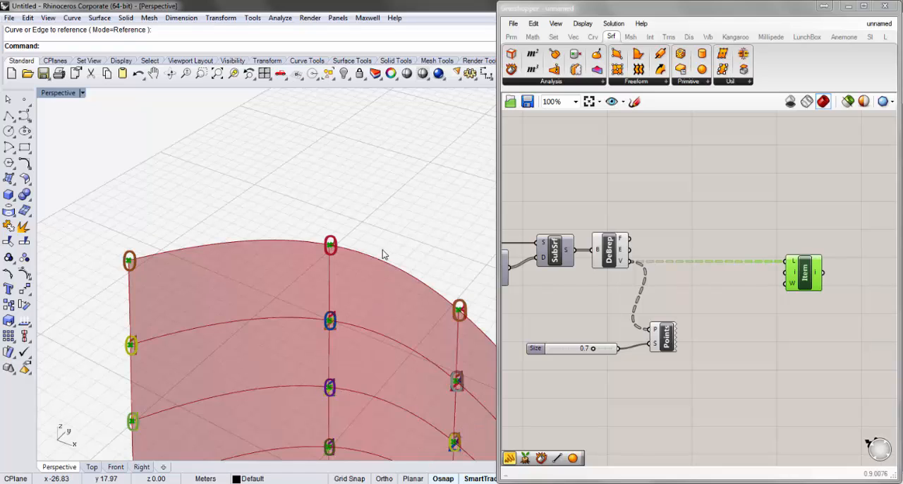
pyautogui.click(722, 309)
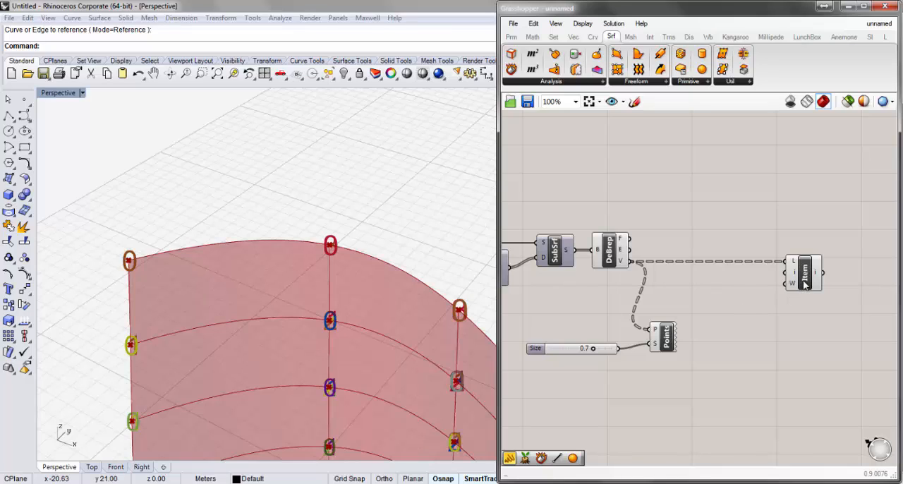
# - Duplicate the List Item component three times, keeping the V connection, and stack the copies in a column below the original
pyautogui.moveTo(799, 285); pyautogui.dragTo(789, 286)
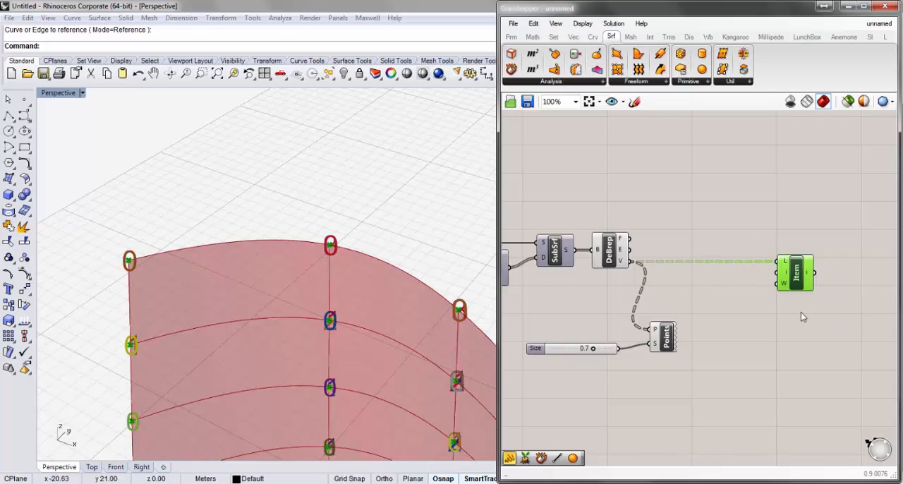
pyautogui.moveTo(820, 317); pyautogui.dragTo(767, 319, button='right')
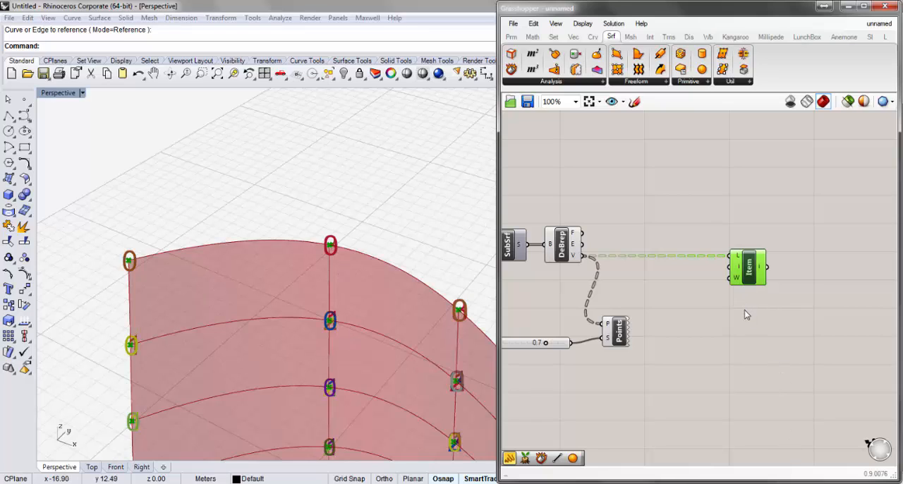
pyautogui.moveTo(748, 277); pyautogui.dragTo(753, 282)
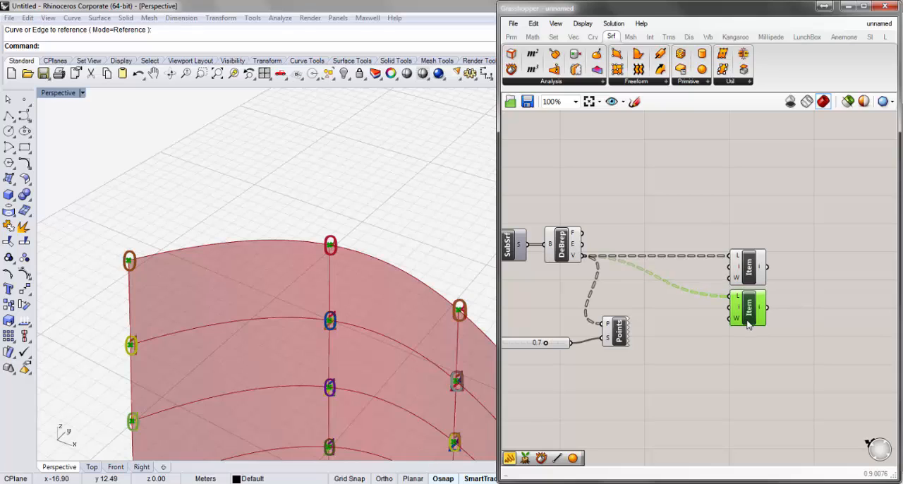
pyautogui.hotkey('ctrl', 'v')
pyautogui.moveTo(760, 286); pyautogui.dragTo(751, 359)
pyautogui.hotkey('ctrl', 'v')
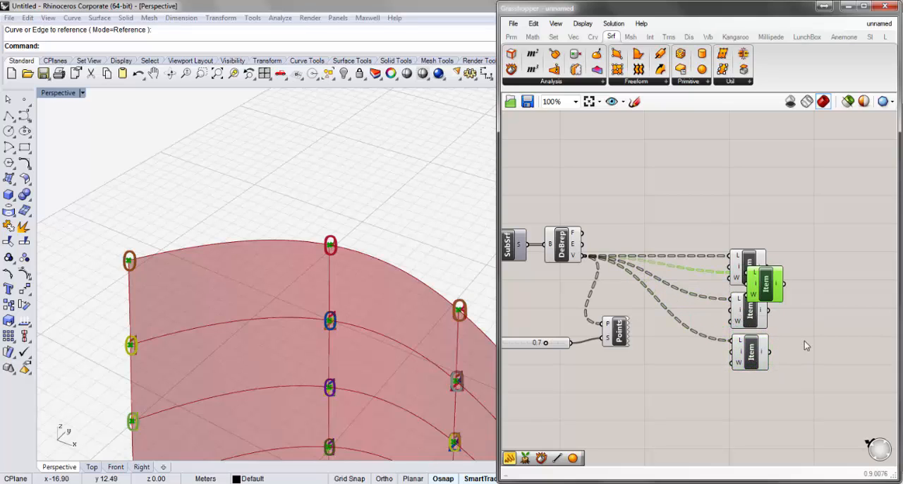
pyautogui.moveTo(769, 292); pyautogui.dragTo(754, 401)
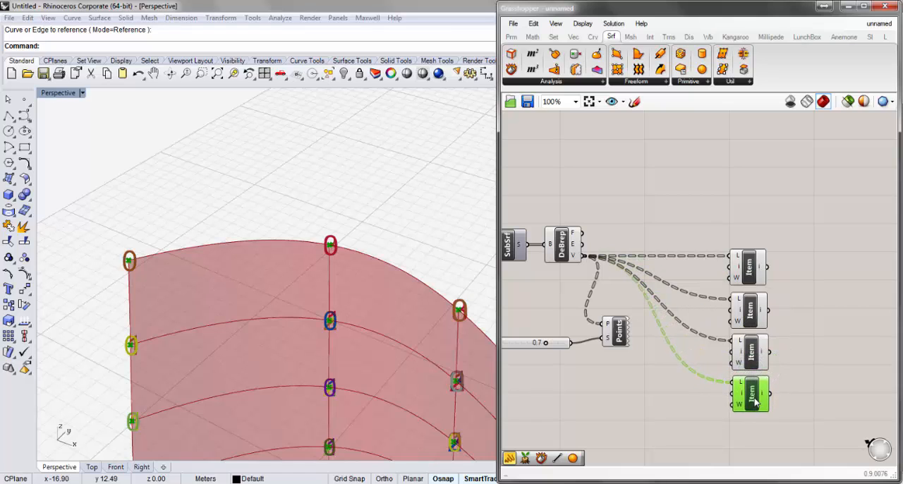
# - Add a panel containing 0, shrink it and connect it to the first List Item's i input
pyautogui.click(605, 397)
pyautogui.doubleClick(605, 397)
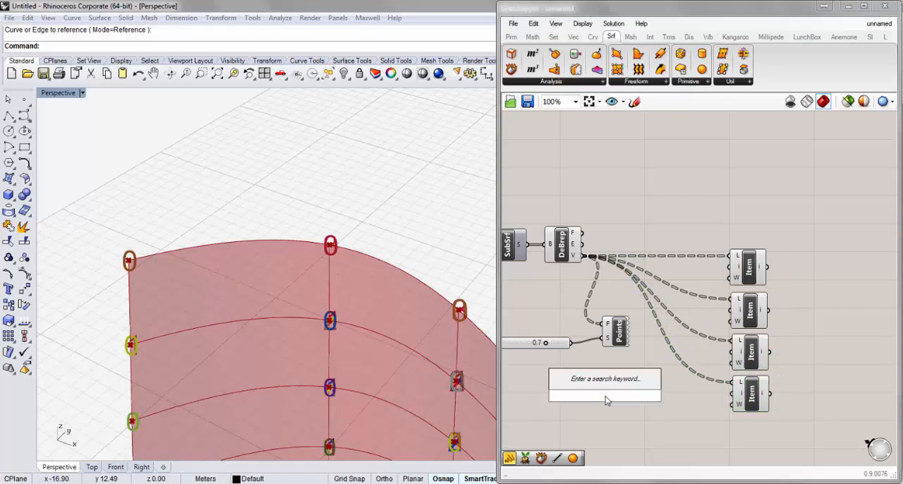
pyautogui.write('"0')
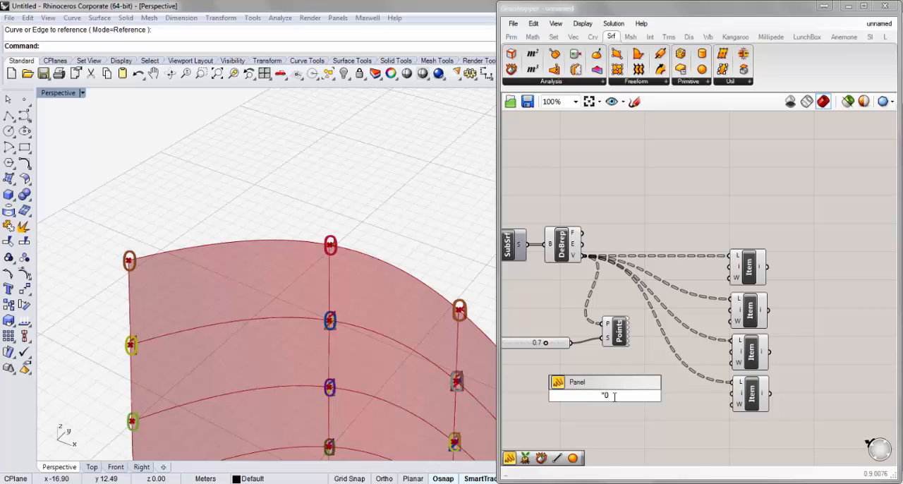
pyautogui.press('Return')
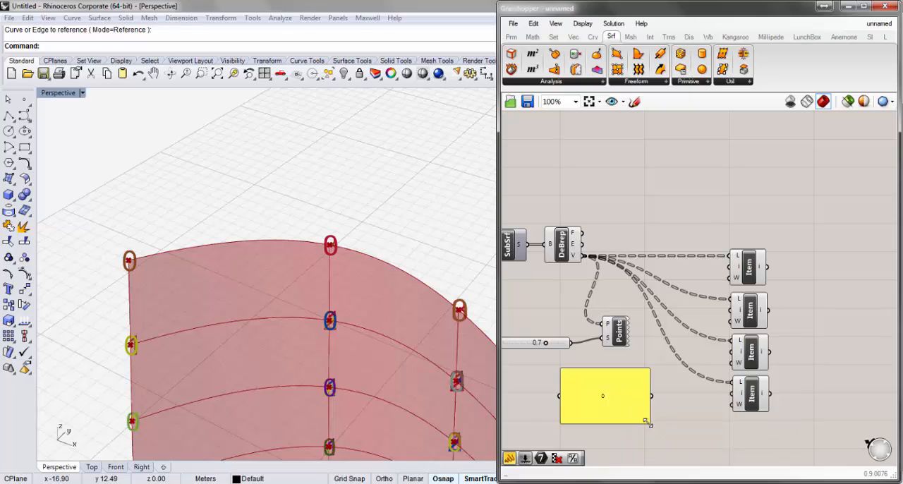
pyautogui.moveTo(648, 421); pyautogui.dragTo(703, 268)
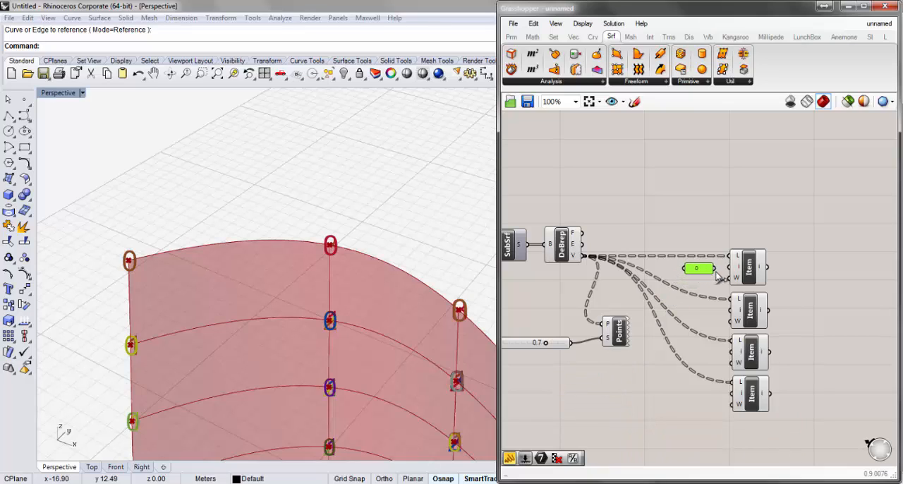
pyautogui.click(718, 288)
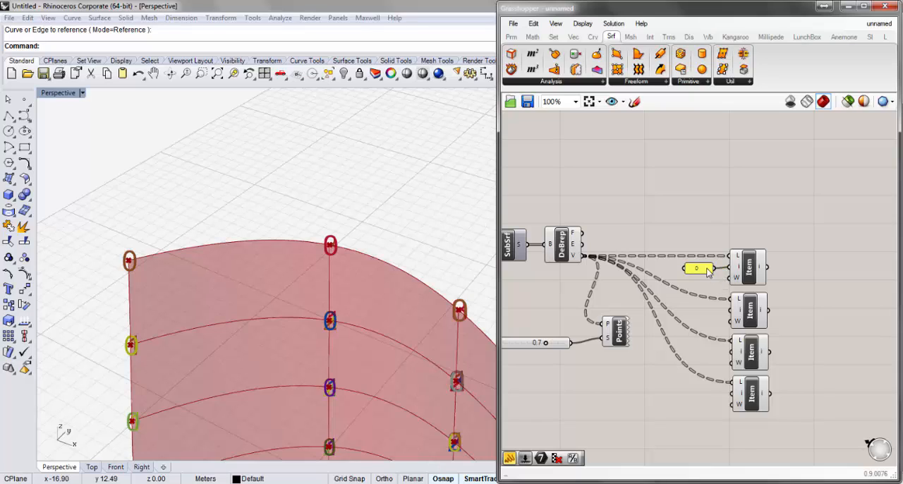
# - Copy the 0 panel three times and place one copy beside each of the remaining List Item components
pyautogui.click(696, 272)
pyautogui.moveTo(691, 267); pyautogui.dragTo(708, 318)
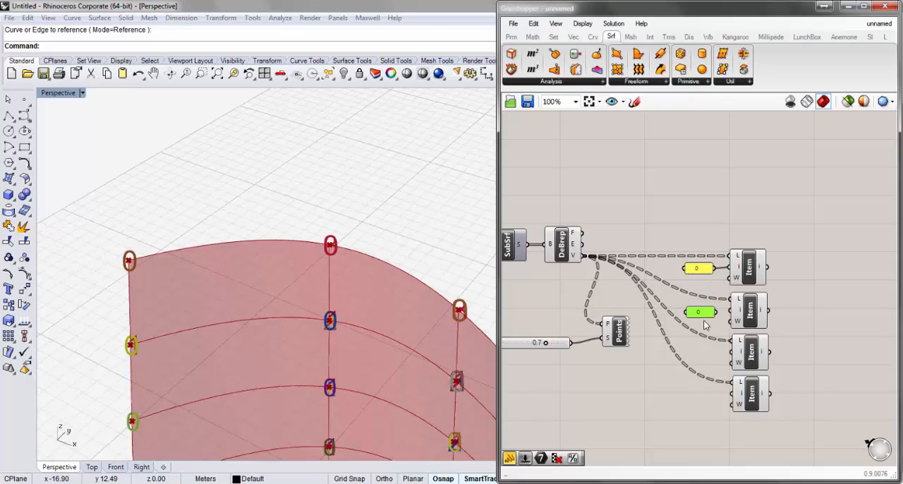
pyautogui.hotkey('ctrl', 'v')
pyautogui.hotkey('ctrl', 'v')
pyautogui.moveTo(710, 287); pyautogui.dragTo(697, 358)
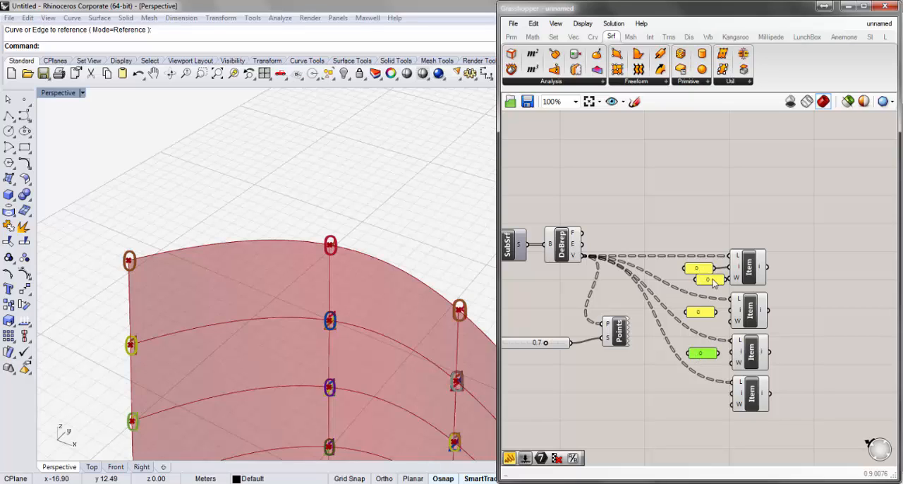
pyautogui.moveTo(713, 281); pyautogui.dragTo(710, 399)
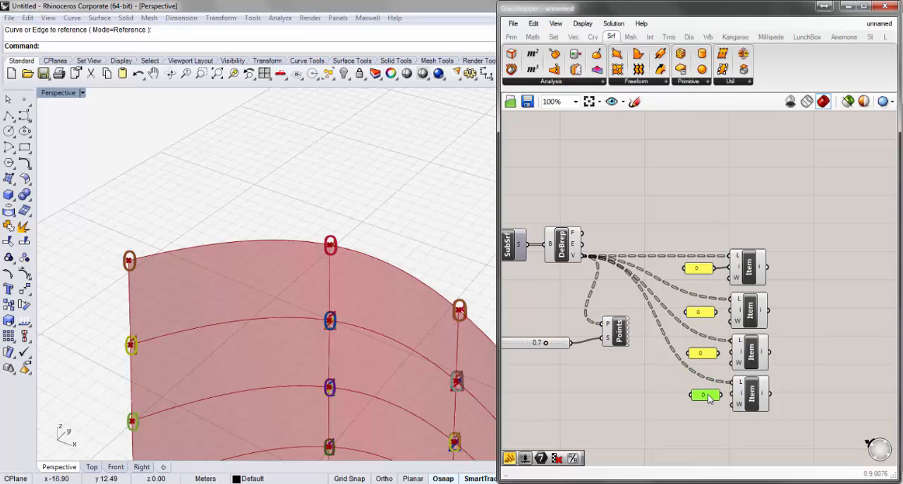
# - Set the text of the three copied panels to 1, 2 and 3, in order down the column
pyautogui.click(703, 317)
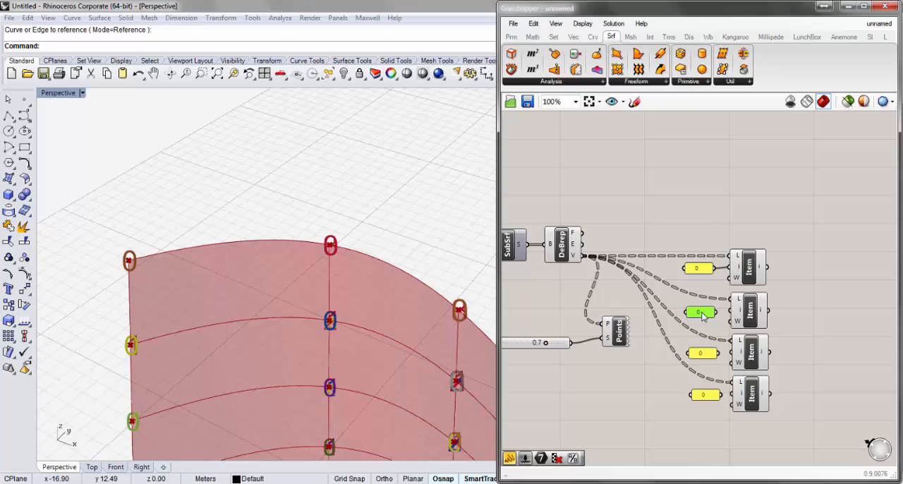
pyautogui.doubleClick(700, 312)
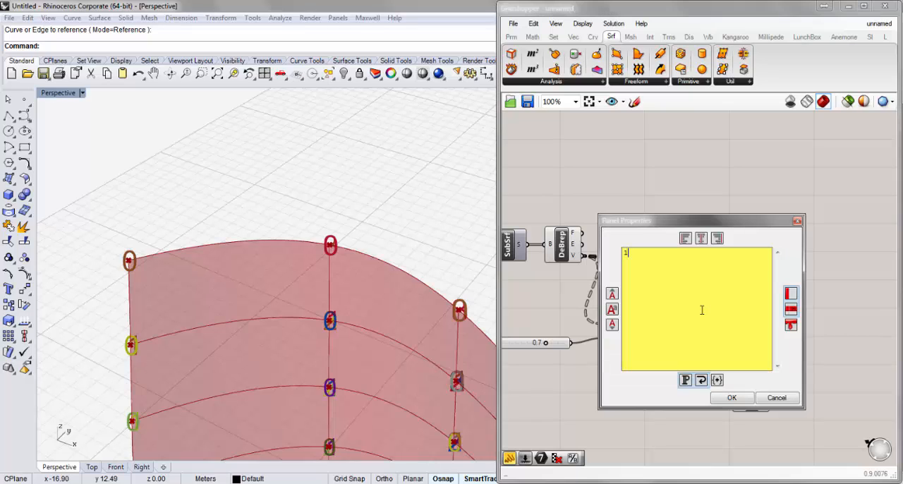
pyautogui.click(727, 399)
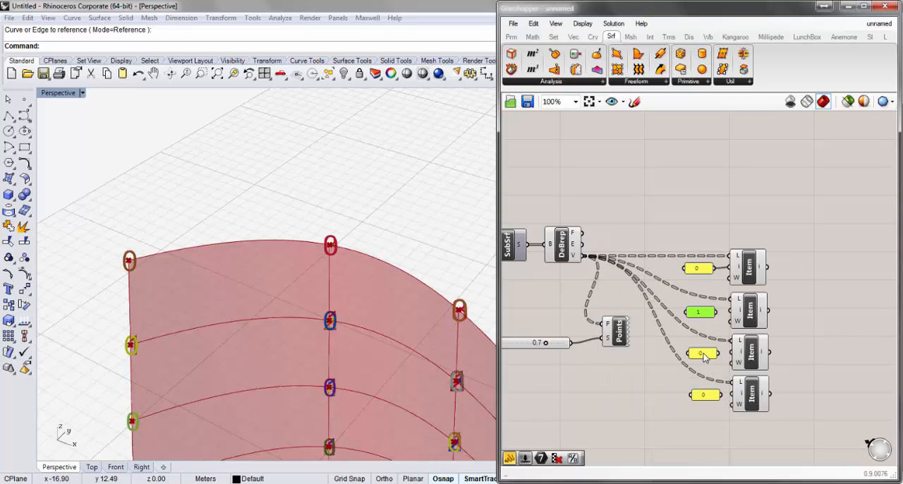
pyautogui.click(703, 356)
pyautogui.doubleClick(704, 356)
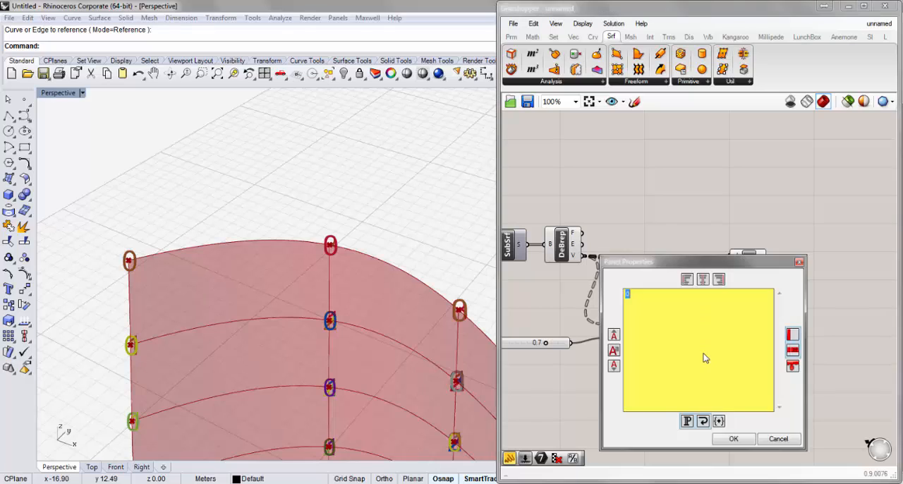
pyautogui.write('2')
pyautogui.click(733, 438)
pyautogui.doubleClick(707, 397)
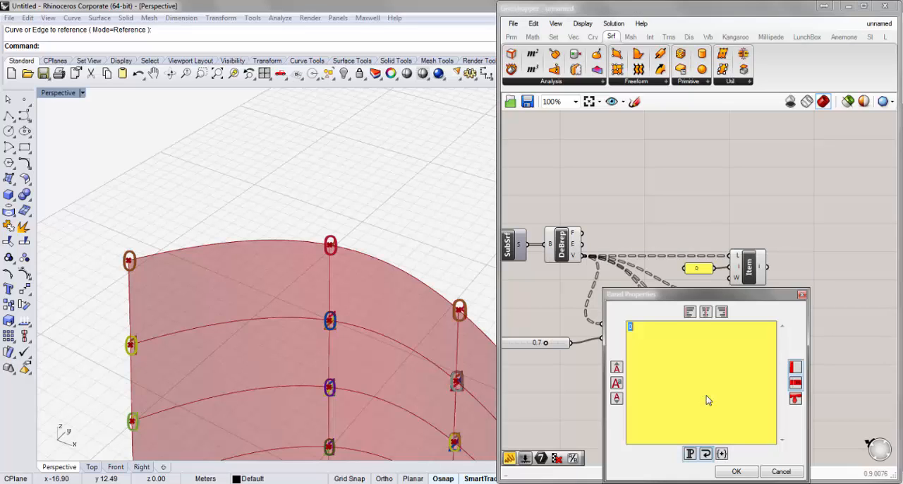
pyautogui.write('3')
pyautogui.click(736, 471)
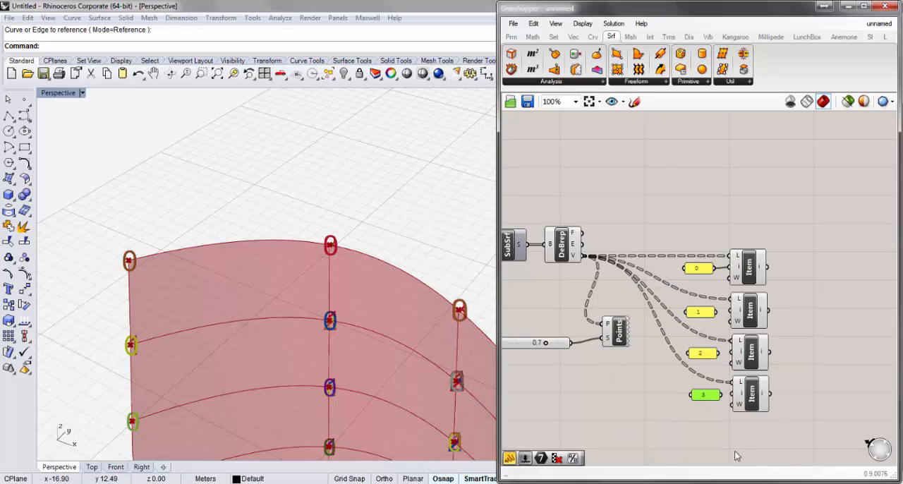
# - Align the four index panels in a column and connect panels 1, 2 and 3 to the matching List Items' i inputs
pyautogui.moveTo(724, 424); pyautogui.dragTo(661, 260)
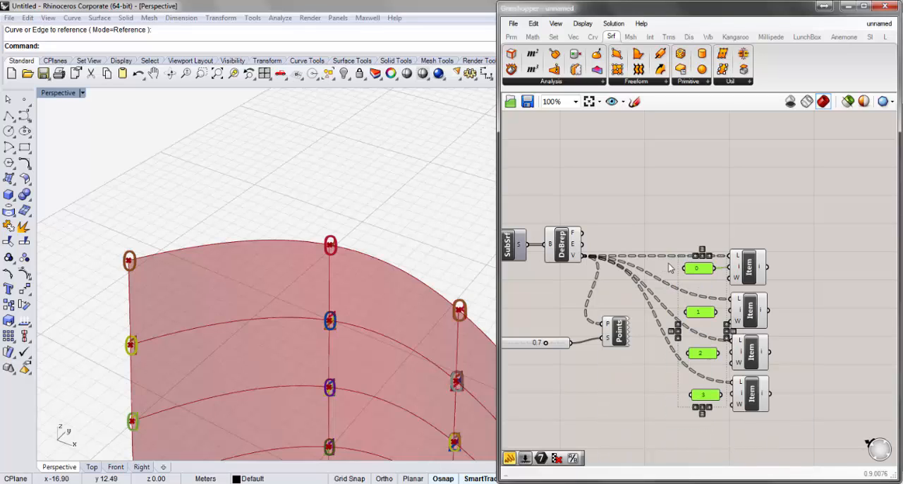
pyautogui.click(696, 410)
pyautogui.click(734, 427)
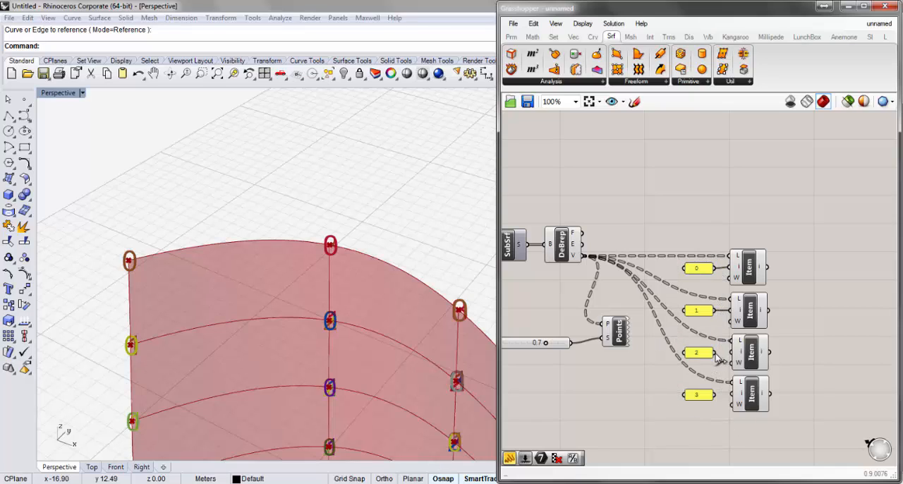
pyautogui.moveTo(715, 395); pyautogui.dragTo(732, 395)
# - Select the four List Item components one at a time to examine which corner vertices each one extracts
pyautogui.moveTo(826, 340); pyautogui.dragTo(754, 314, button='right')
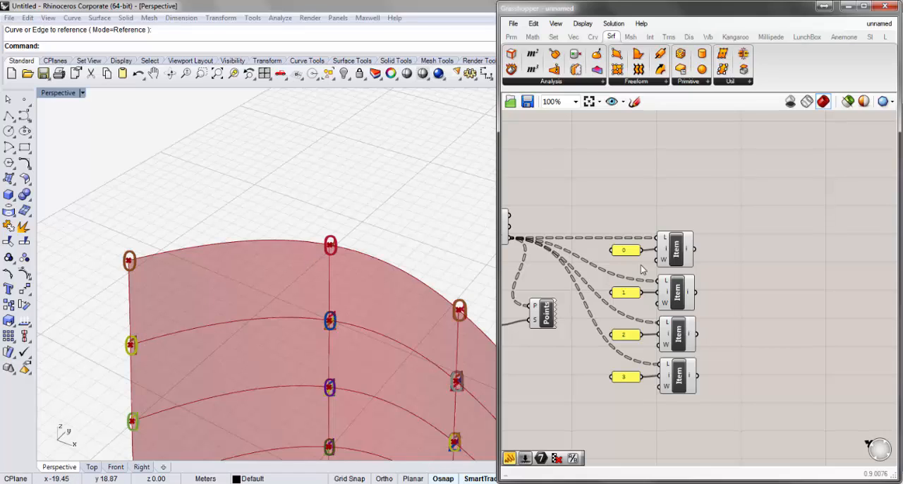
pyautogui.click(677, 257)
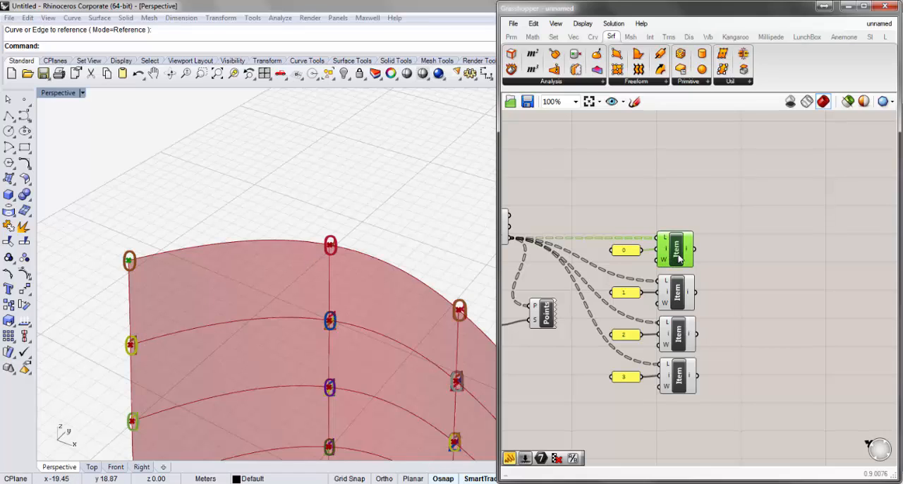
pyautogui.click(677, 342)
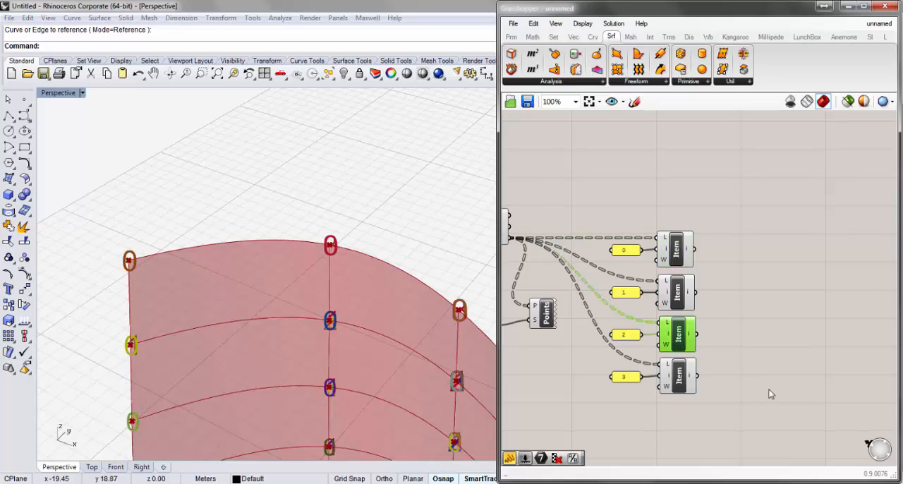
pyautogui.click(771, 393)
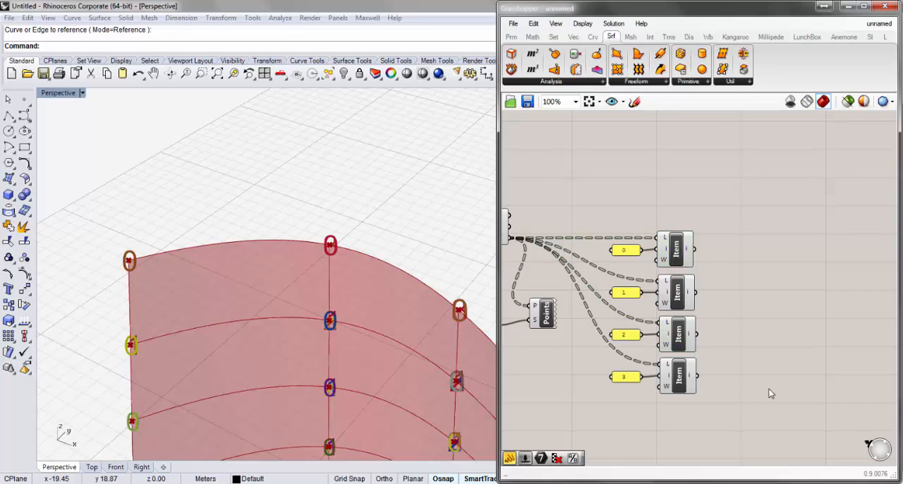
pyautogui.click(682, 291)
pyautogui.click(678, 384)
pyautogui.click(756, 331)
# - Place a two-point Line component with A and B inputs on the canvas beyond the first List Item
pyautogui.doubleClick(754, 267)
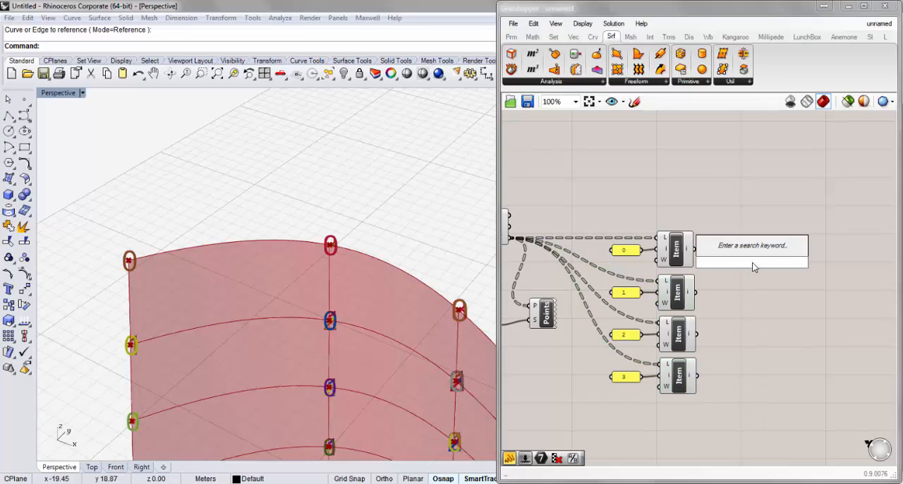
pyautogui.write('l')
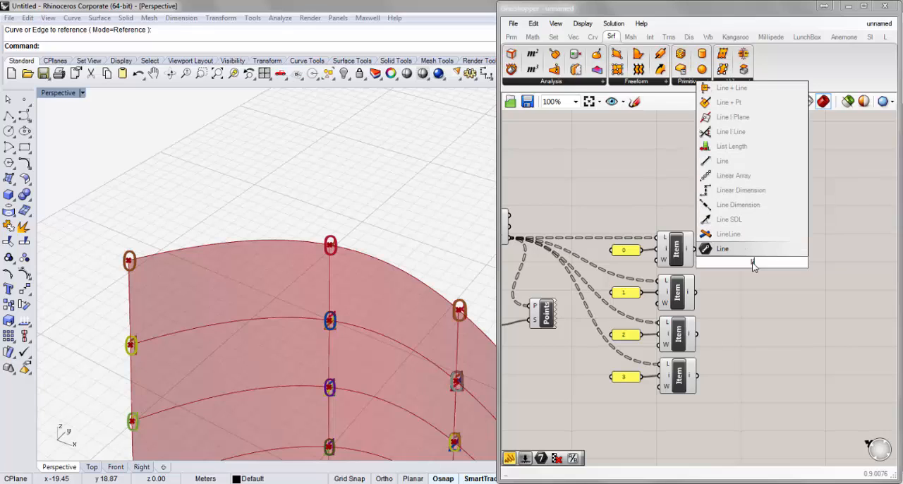
pyautogui.press('Up')
pyautogui.press('Up')
pyautogui.press('Up')
pyautogui.press('Up')
pyautogui.press('Up')
pyautogui.press('Up')
pyautogui.press('Return')
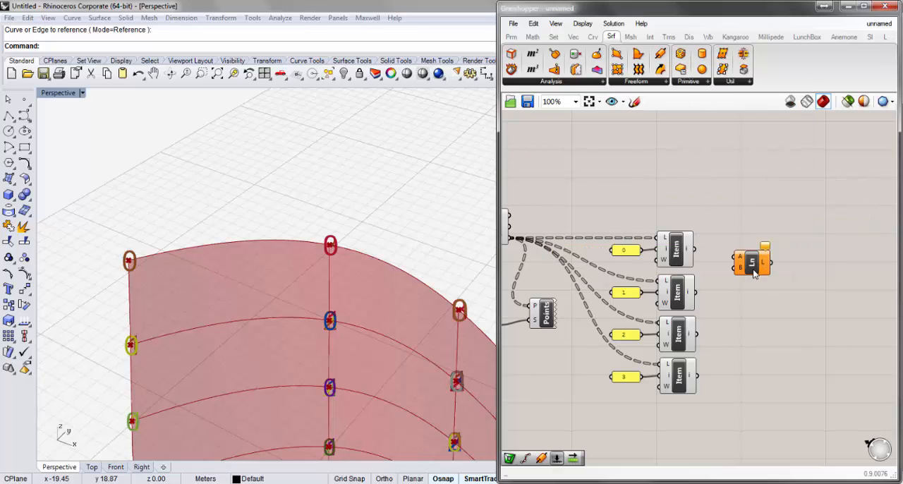
pyautogui.moveTo(753, 271); pyautogui.dragTo(756, 275)
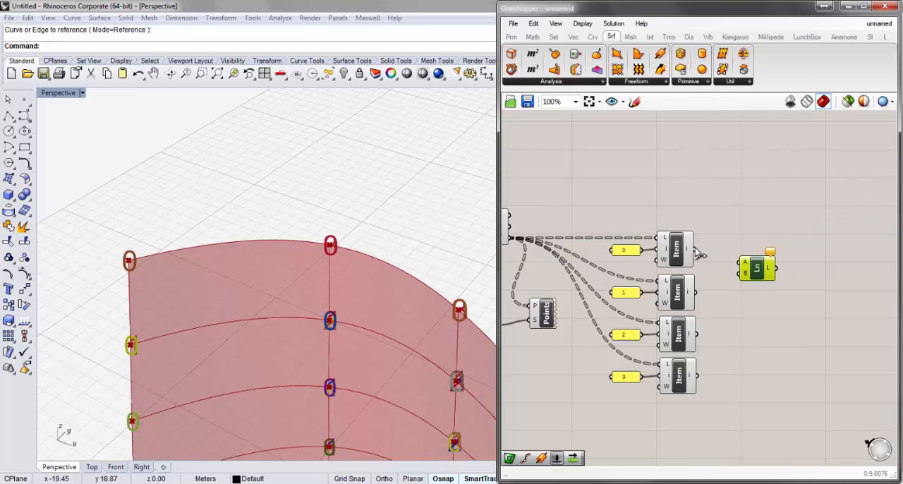
# - Connect the List Items indexed 0 and 2 to the A and B inputs of the Line component
pyautogui.moveTo(695, 249); pyautogui.dragTo(741, 265)
pyautogui.moveTo(696, 334); pyautogui.dragTo(742, 273)
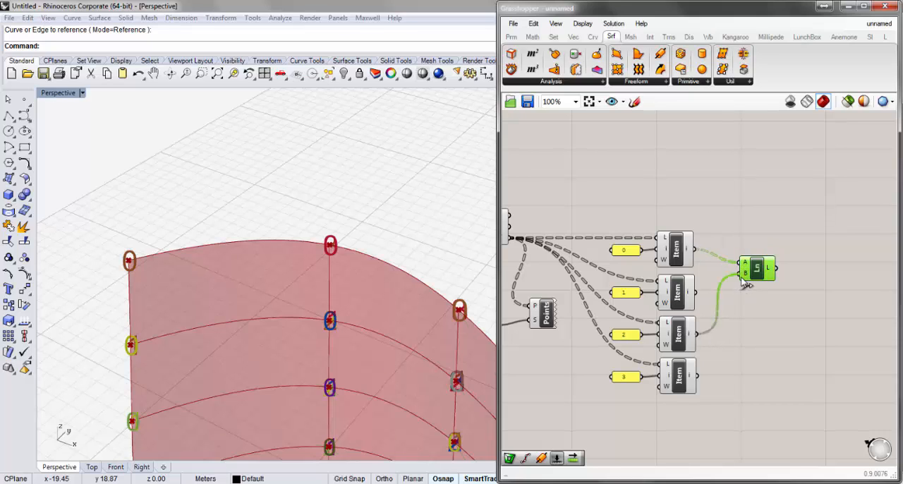
# - Examine the diagonal lines drawn across the sub-surfaces from several angles and along the whole lofted surface
pyautogui.moveTo(358, 276); pyautogui.dragTo(377, 258, button='right')
pyautogui.scroll(-12, 324, 261)
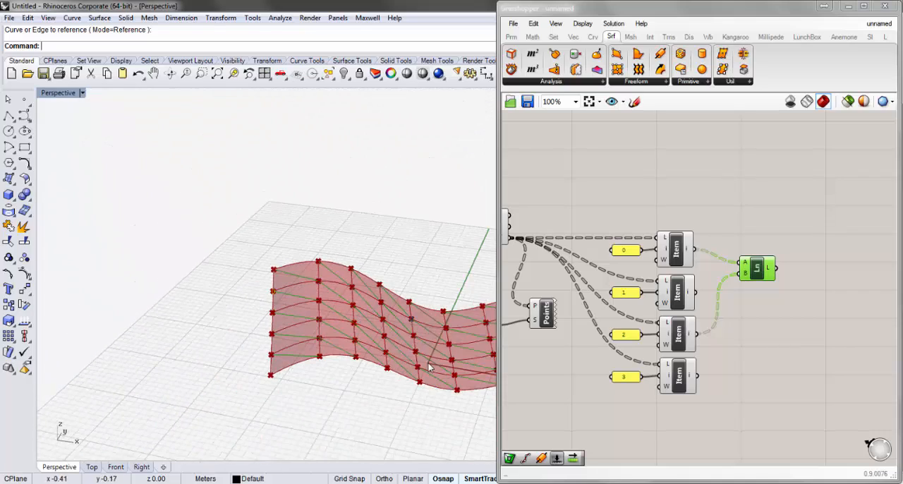
pyautogui.moveTo(317, 275)
pyautogui.mouseDown(button='right')
pyautogui.moveTo(294, 288)
pyautogui.moveTo(474, 310)
pyautogui.mouseUp(button='right')
pyautogui.scroll(3, 474, 310)
pyautogui.scroll(-5, 474, 311)
pyautogui.scroll(8, 428, 305)
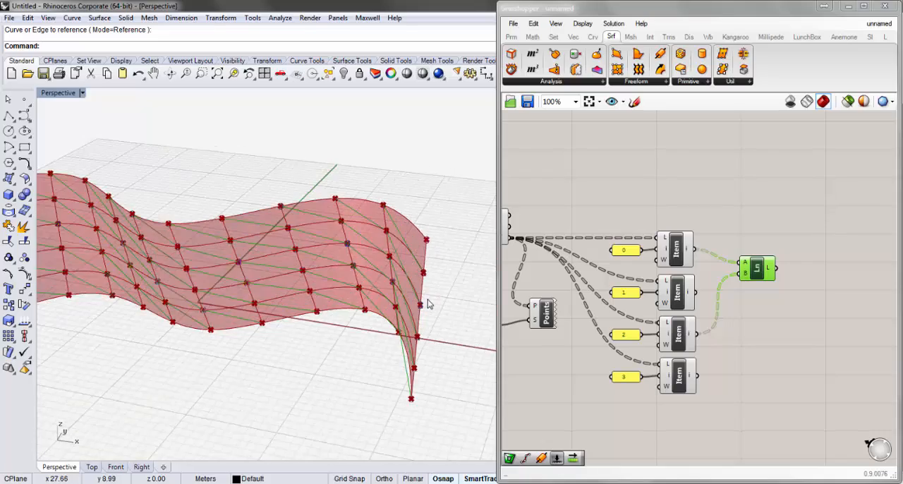
pyautogui.scroll(-4, 428, 306)
pyautogui.moveTo(411, 336); pyautogui.dragTo(321, 257, button='right')
pyautogui.scroll(-4, 323, 262)
pyautogui.scroll(5, 170, 275)
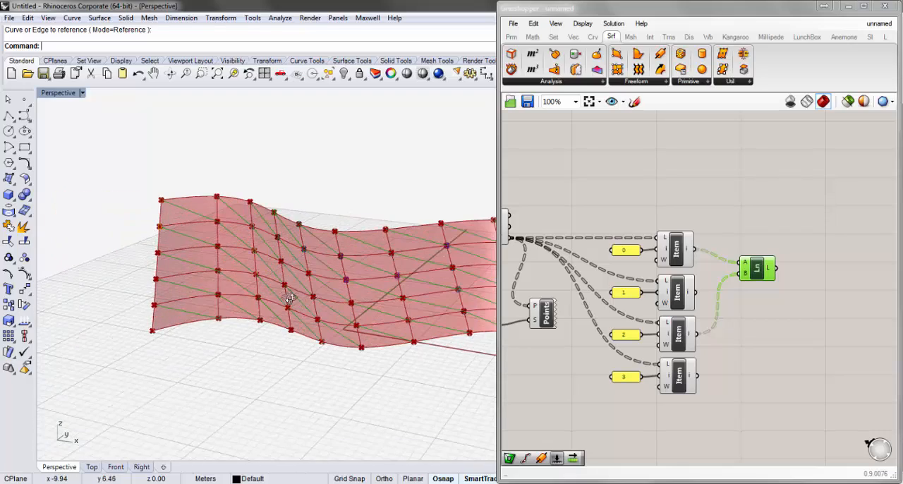
pyautogui.moveTo(289, 303); pyautogui.dragTo(360, 304, button='right')
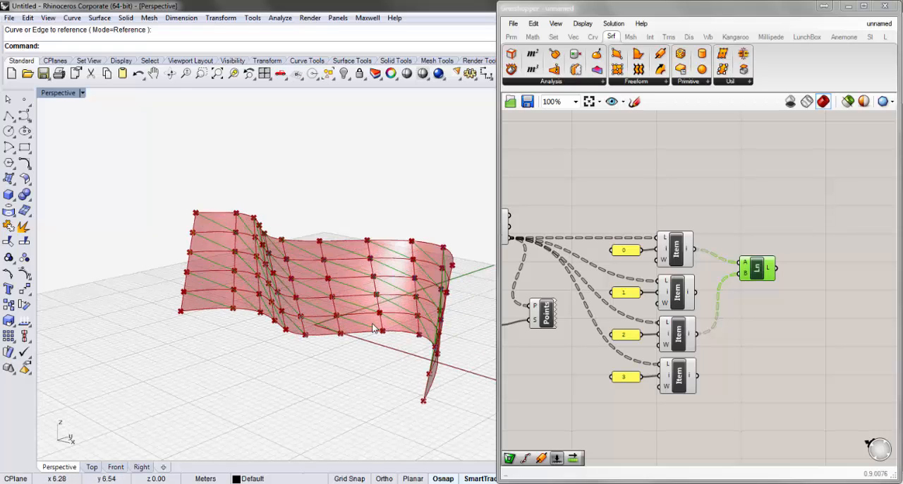
pyautogui.moveTo(373, 336); pyautogui.dragTo(402, 254, button='right')
pyautogui.scroll(2, 402, 254)
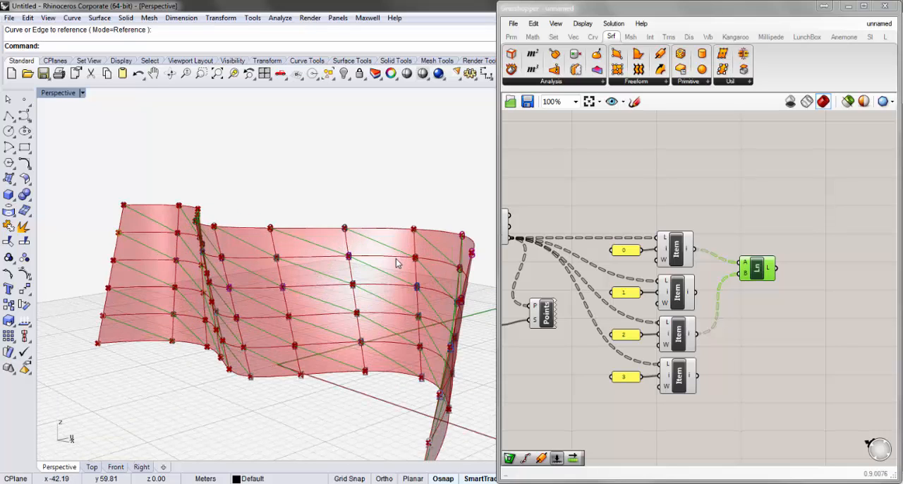
pyautogui.scroll(-2, 379, 274)
pyautogui.moveTo(377, 273); pyautogui.dragTo(380, 274, button='right')
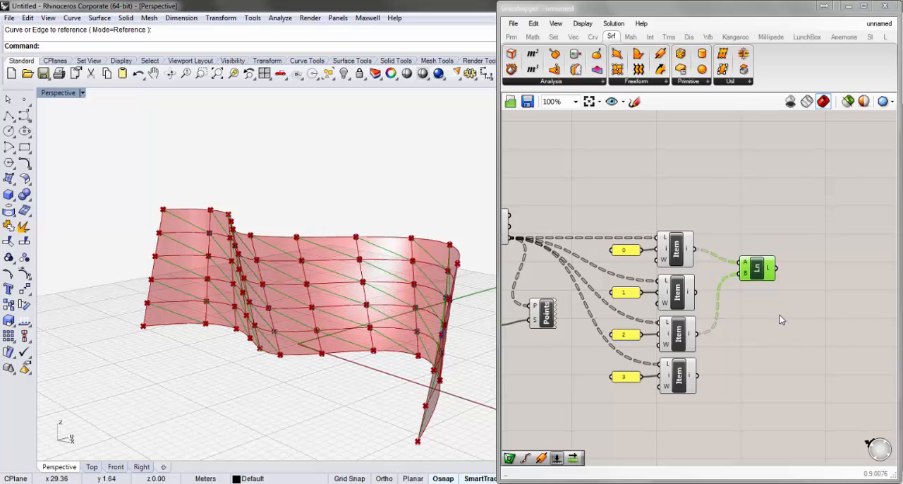
# - Duplicate the Line component below the original and connect List Items 1 and 3 to the copy's A and B inputs
pyautogui.hotkey('ctrl', 'c')
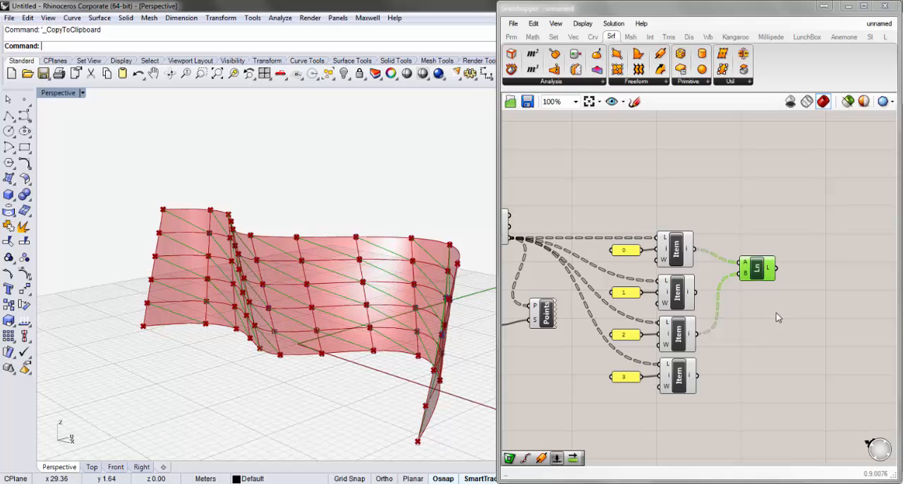
pyautogui.hotkey('ctrl', 'v')
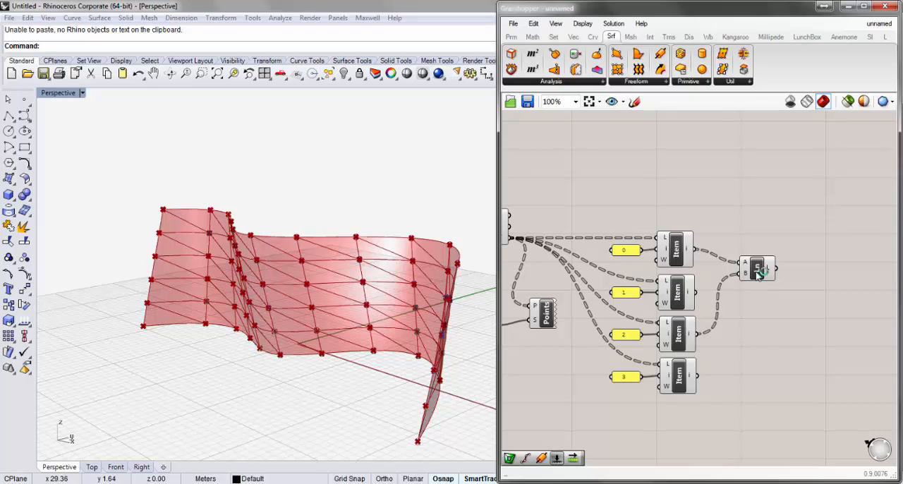
pyautogui.click(756, 274)
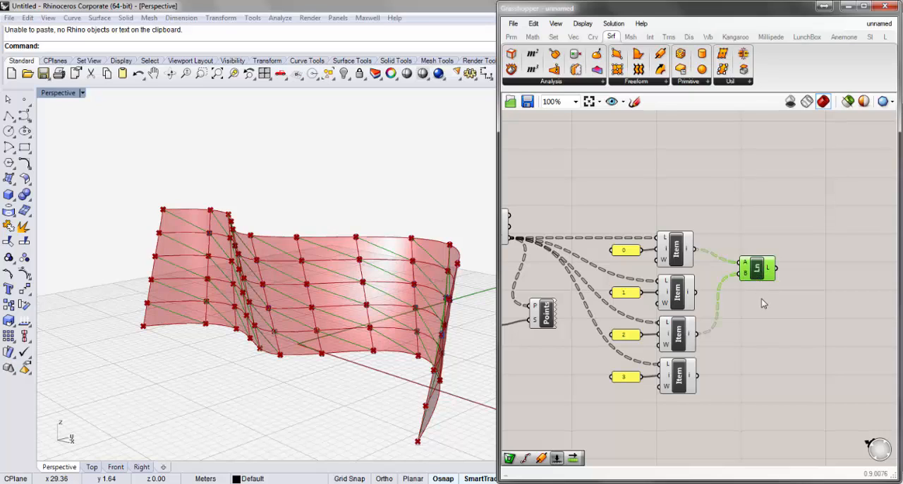
pyautogui.hotkey('ctrl', 'v')
pyautogui.moveTo(761, 284); pyautogui.dragTo(760, 323)
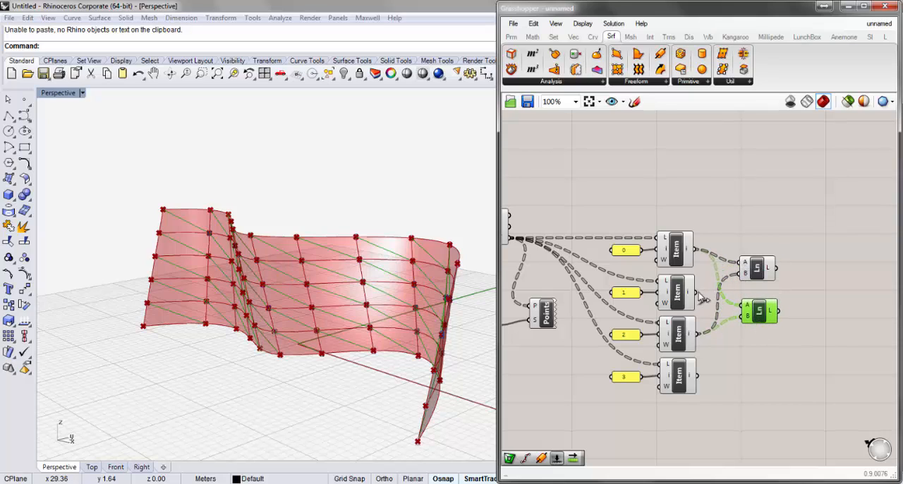
pyautogui.moveTo(696, 292); pyautogui.dragTo(744, 308)
pyautogui.moveTo(697, 375); pyautogui.dragTo(744, 316)
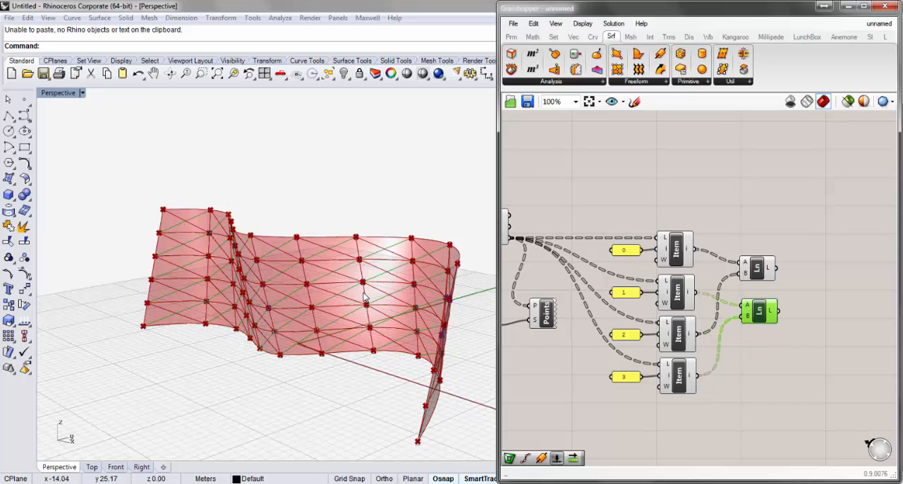
# - Examine the crossing diagonals produced by the two Line components on the subdivided surface
pyautogui.moveTo(362, 308); pyautogui.dragTo(350, 312, button='right')
pyautogui.scroll(3, 336, 337)
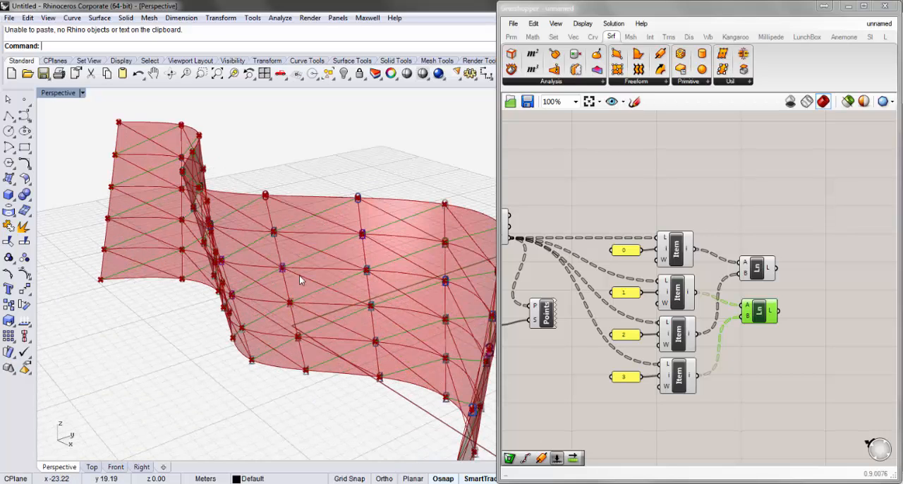
pyautogui.moveTo(328, 257); pyautogui.dragTo(332, 253, button='right')
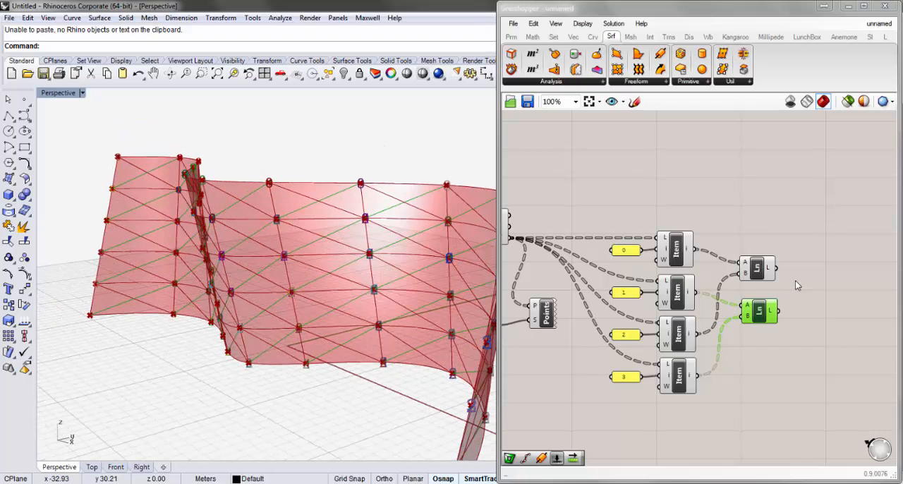
pyautogui.keyDown('shift'); pyautogui.click(759, 272); pyautogui.keyUp('shift')
pyautogui.moveTo(415, 278); pyautogui.dragTo(403, 297, button='right')
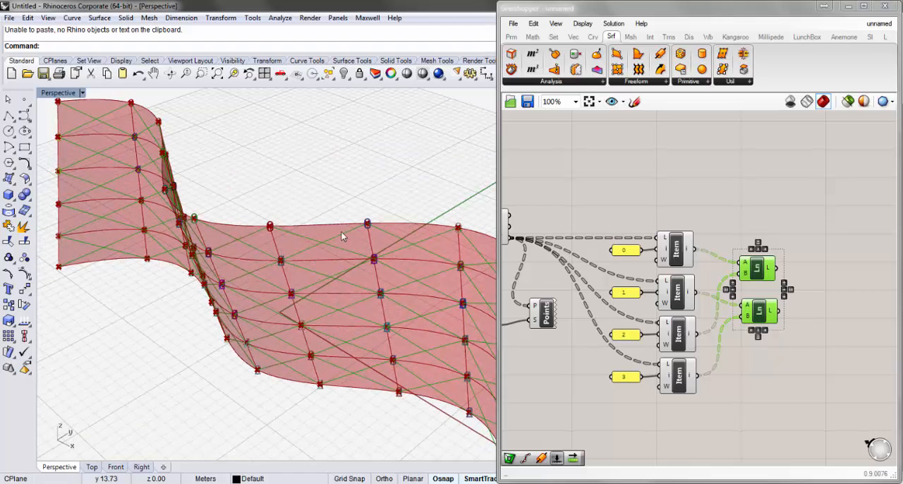
pyautogui.moveTo(318, 257); pyautogui.dragTo(320, 213, button='right')
pyautogui.click(767, 386)
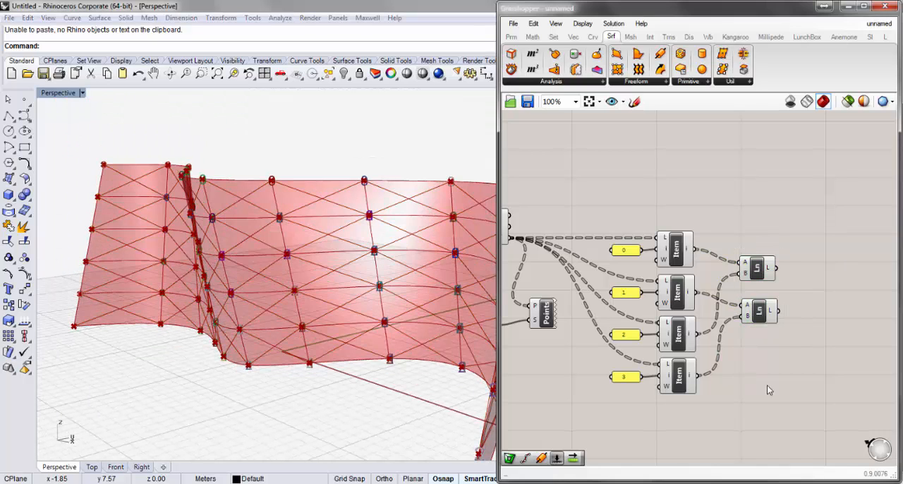
# - Turn off the preview of the Points (Point List) and DeBrep components
pyautogui.moveTo(760, 363); pyautogui.dragTo(812, 306, button='right')
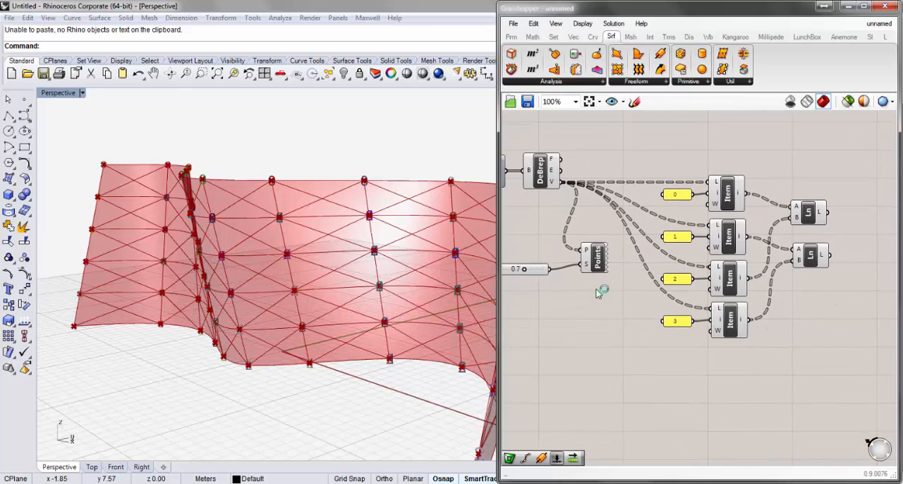
pyautogui.moveTo(598, 293); pyautogui.dragTo(526, 243)
pyautogui.rightClick(593, 265)
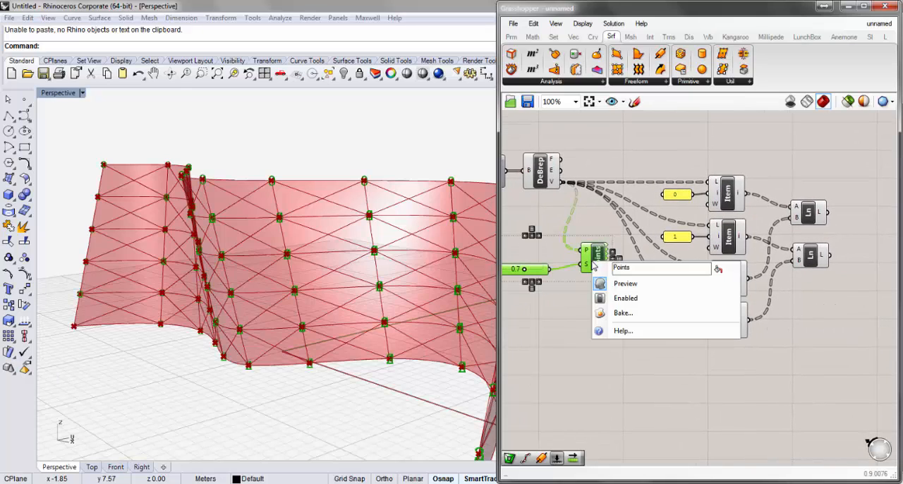
pyautogui.click(612, 283)
pyautogui.moveTo(394, 224); pyautogui.dragTo(383, 228, button='right')
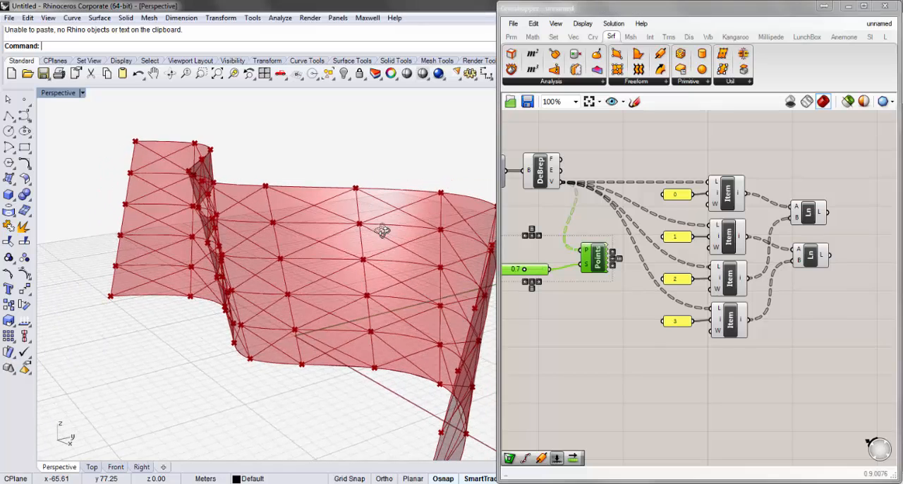
pyautogui.rightClick(549, 180)
pyautogui.click(568, 195)
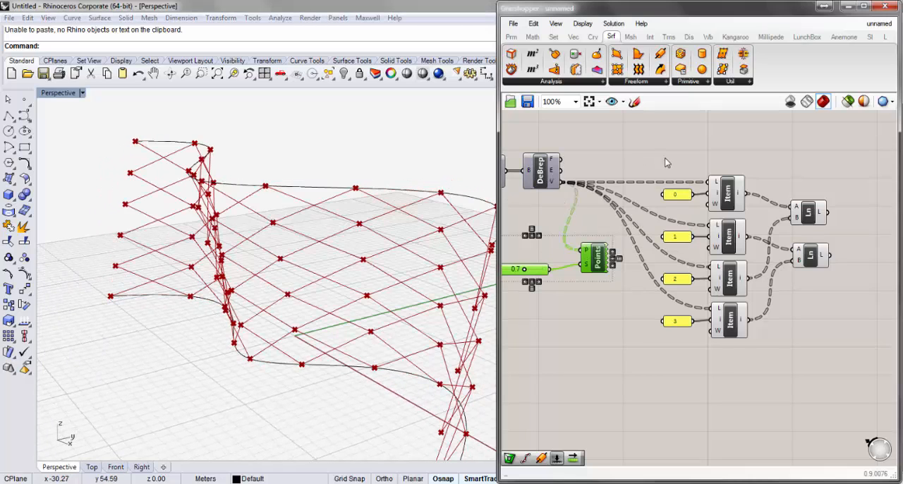
# - Add a Surface parameter above the Line components and connect the DeBrep's F output to it
pyautogui.moveTo(670, 186); pyautogui.dragTo(668, 204, button='right')
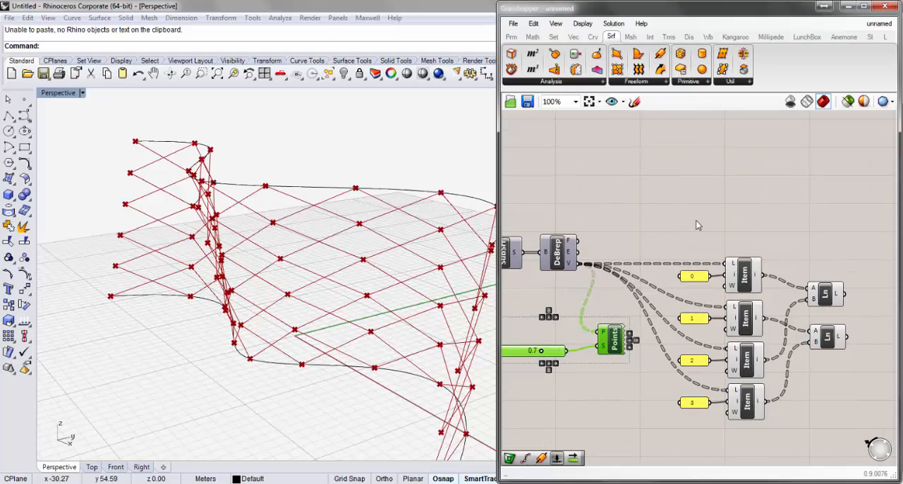
pyautogui.doubleClick(782, 230)
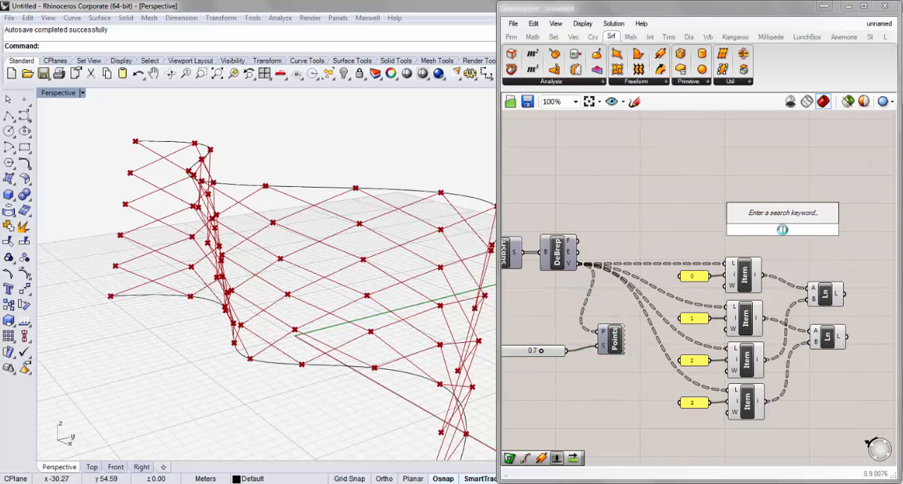
pyautogui.write('surf')
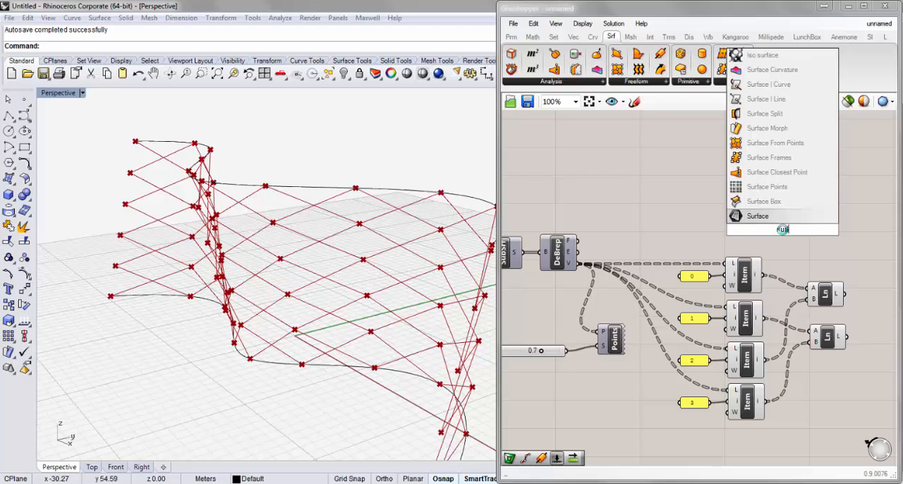
pyautogui.click(781, 219)
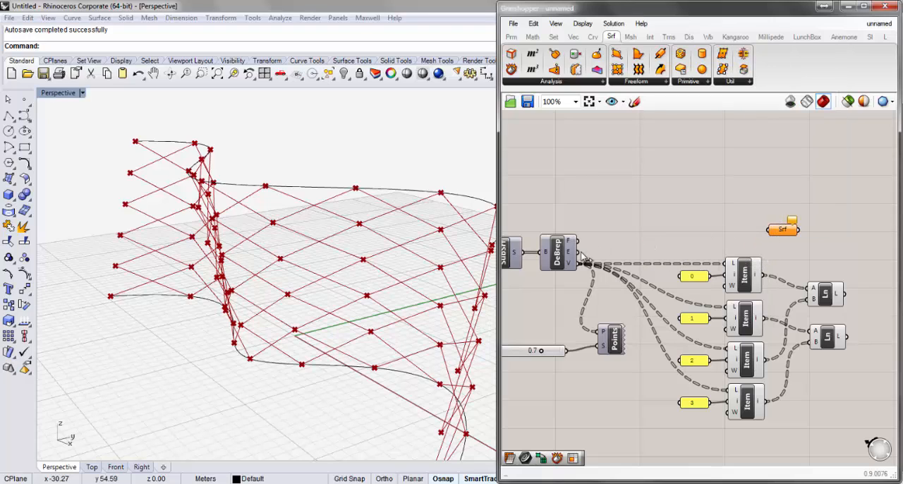
pyautogui.moveTo(572, 244)
pyautogui.moveTo(577, 241); pyautogui.dragTo(828, 240)
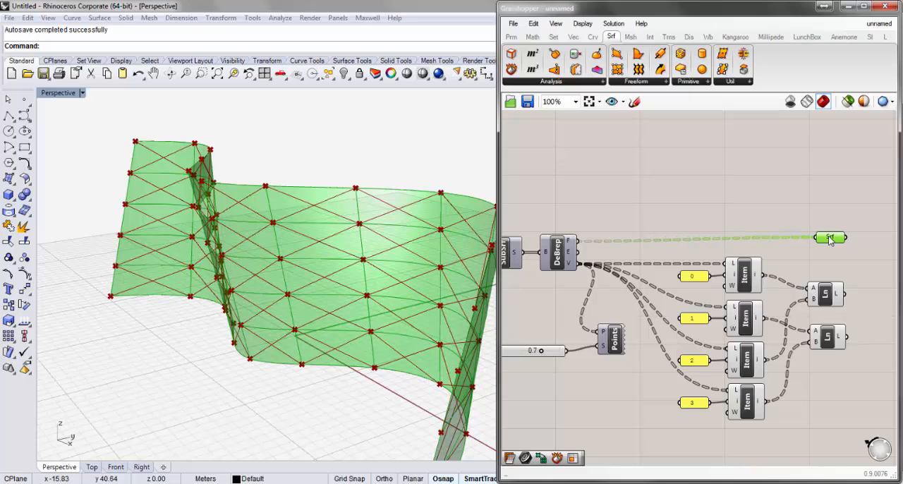
pyautogui.click(739, 215)
# - Place a Pipe component beyond the Line components and connect the first Line's output to its C input
pyautogui.moveTo(739, 215); pyautogui.dragTo(667, 199, button='right')
pyautogui.moveTo(816, 363); pyautogui.dragTo(783, 346, button='right')
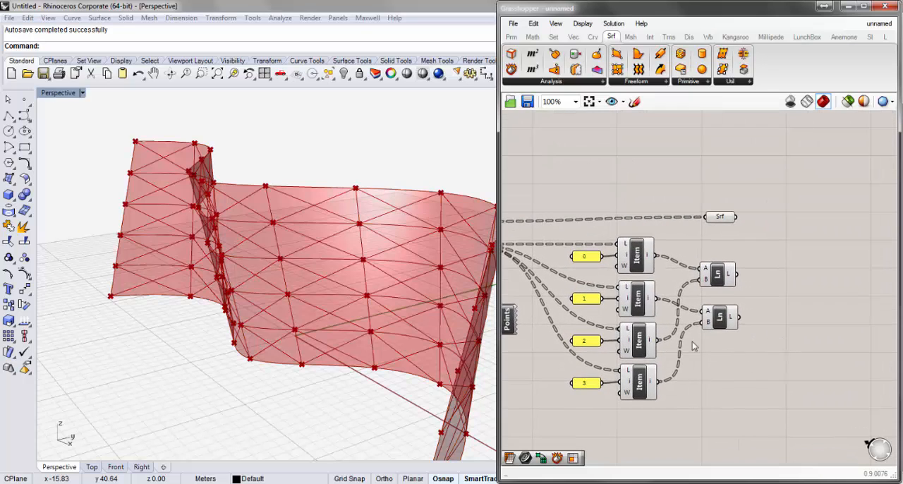
pyautogui.moveTo(731, 366); pyautogui.dragTo(730, 346, button='right')
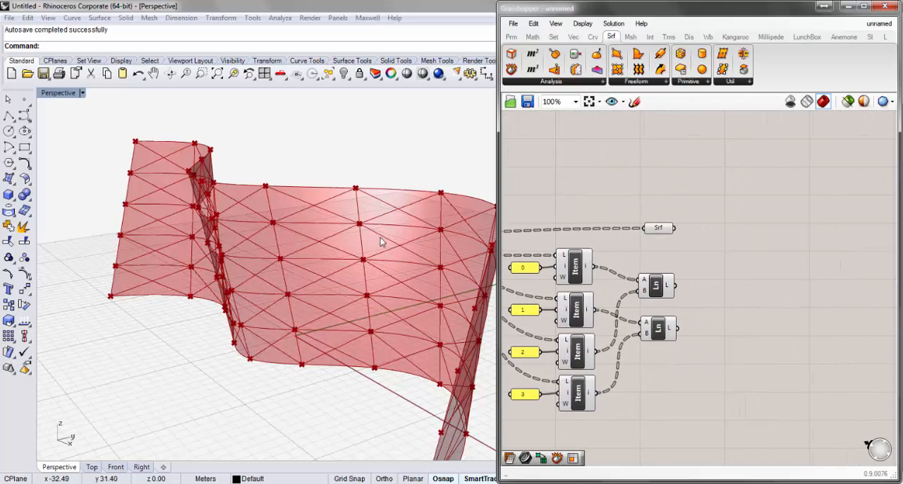
pyautogui.moveTo(329, 331); pyautogui.dragTo(345, 323, button='right')
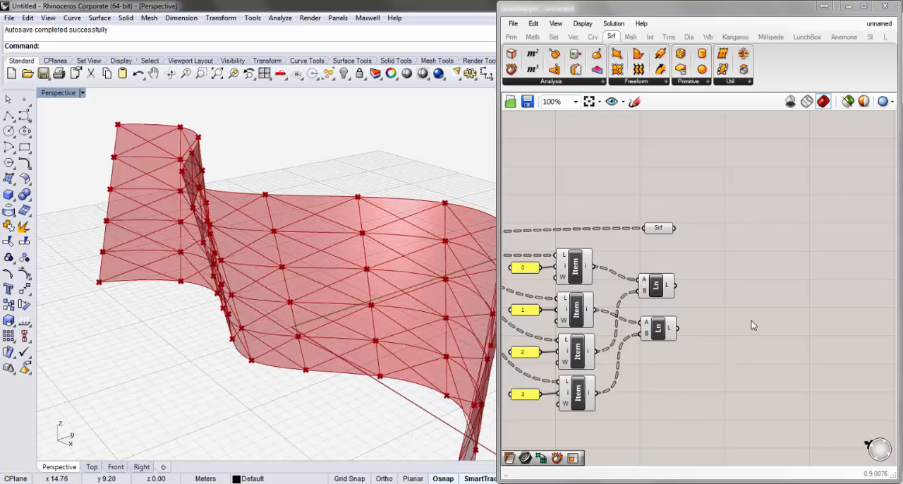
pyautogui.click(649, 84)
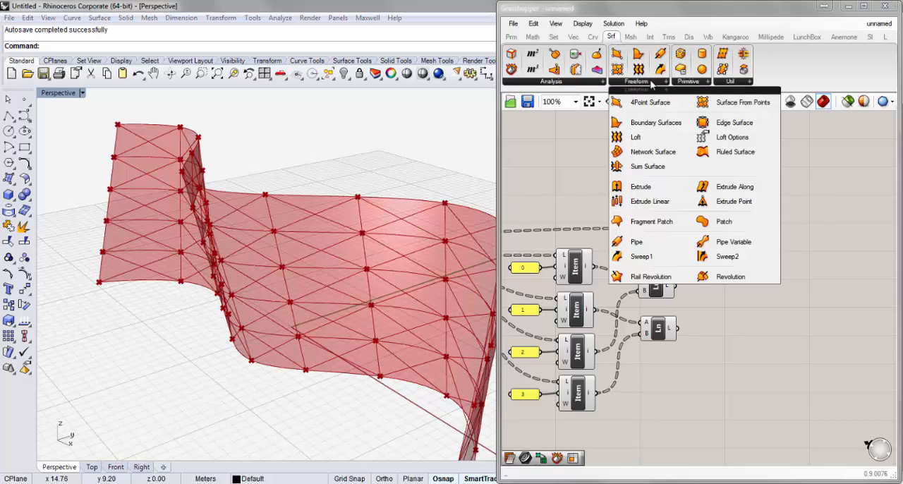
pyautogui.click(656, 244)
pyautogui.click(791, 324)
pyautogui.moveTo(791, 325); pyautogui.dragTo(757, 282)
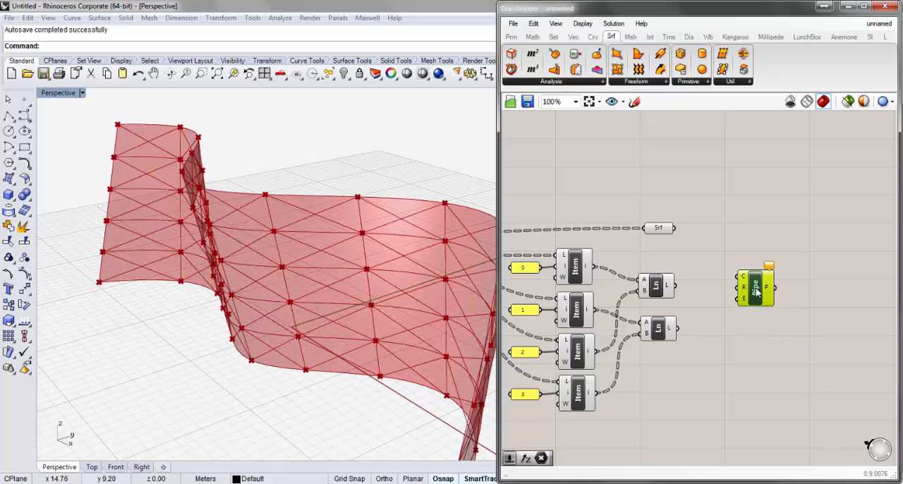
pyautogui.moveTo(675, 286); pyautogui.dragTo(735, 284)
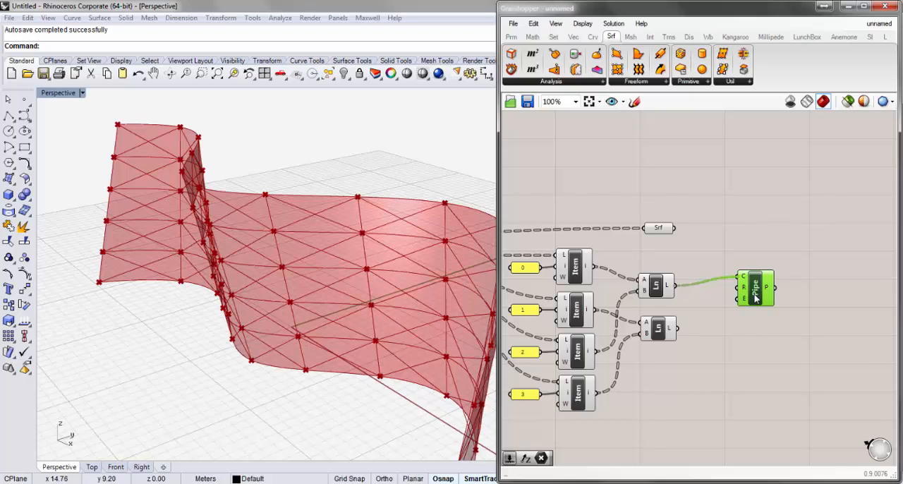
pyautogui.moveTo(754, 297); pyautogui.dragTo(789, 302)
# - Create a number slider set to 0.025 and connect it to the Pipe's R input
pyautogui.click(718, 299)
pyautogui.doubleClick(718, 300)
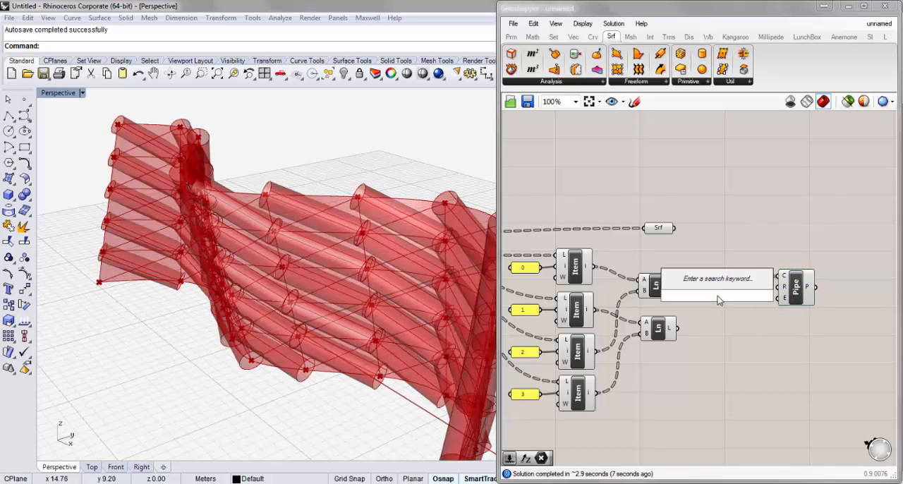
pyautogui.write('02')
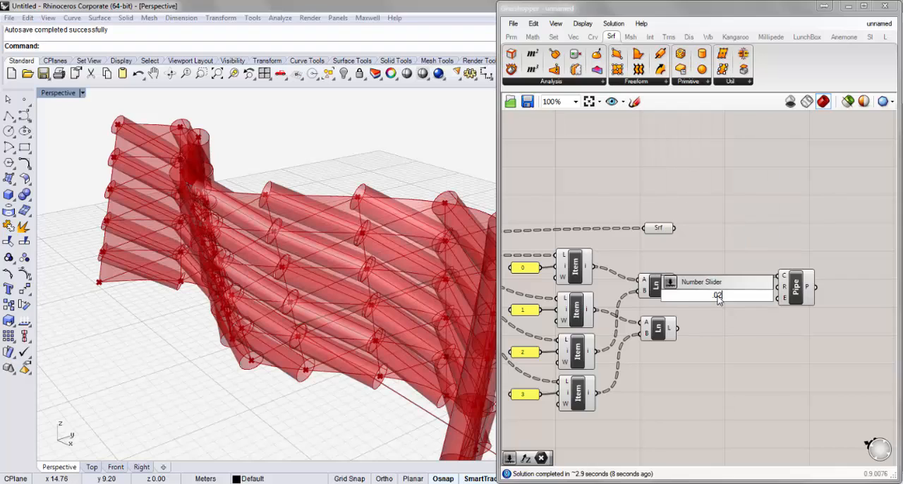
pyautogui.press('Return')
pyautogui.click(682, 304)
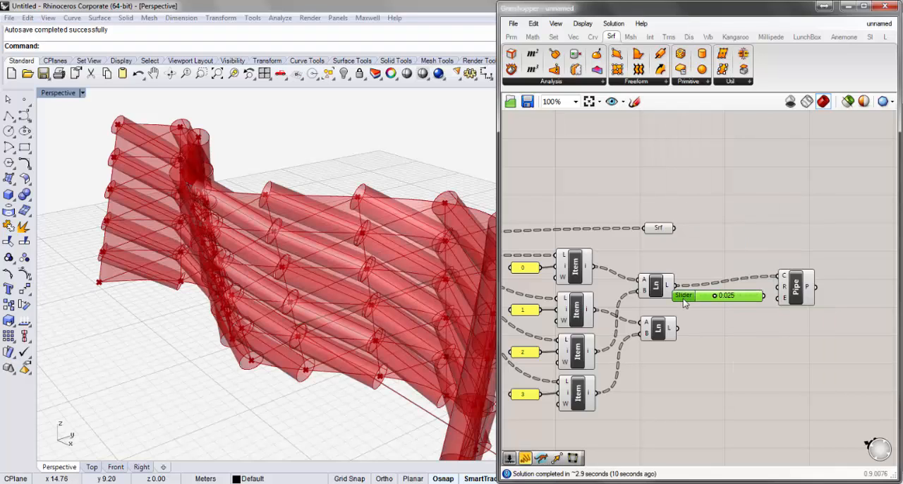
pyautogui.moveTo(682, 304); pyautogui.dragTo(678, 306)
pyautogui.moveTo(760, 304); pyautogui.dragTo(781, 287)
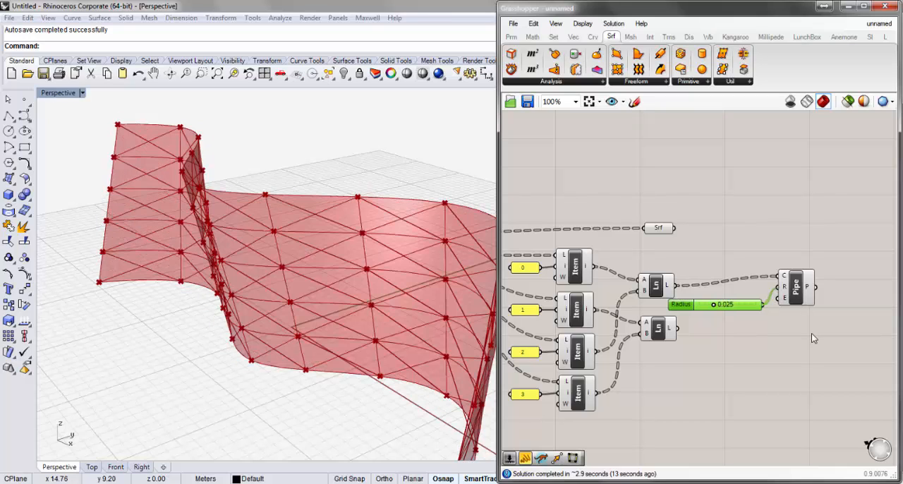
# - Duplicate the Pipe component below the first one and connect the original 0.025 radius slider to the copy's R input
pyautogui.moveTo(809, 337)
pyautogui.mouseDown()
pyautogui.moveTo(740, 246)
pyautogui.moveTo(776, 313)
pyautogui.moveTo(799, 303)
pyautogui.moveTo(795, 339)
pyautogui.mouseUp()
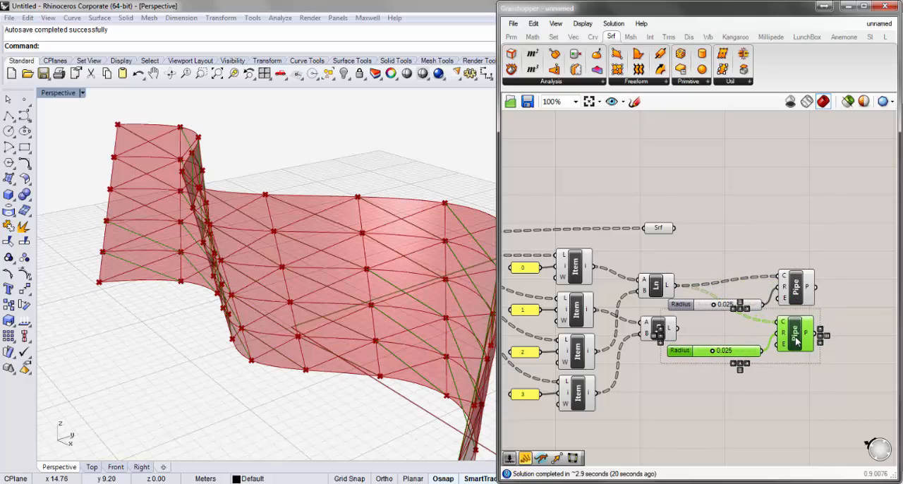
pyautogui.click(798, 408)
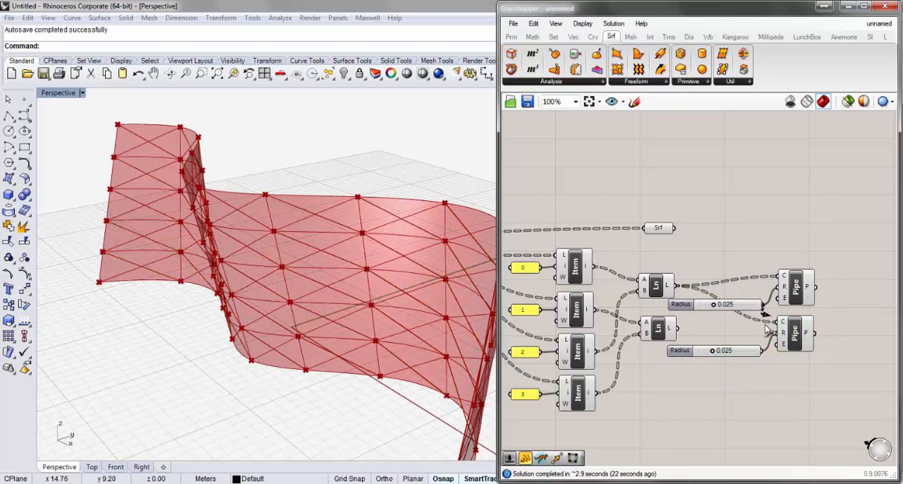
pyautogui.moveTo(765, 325); pyautogui.dragTo(778, 333)
# - Delete the duplicated slider and connect the second Line's output to the second Pipe's C input
pyautogui.click(715, 354)
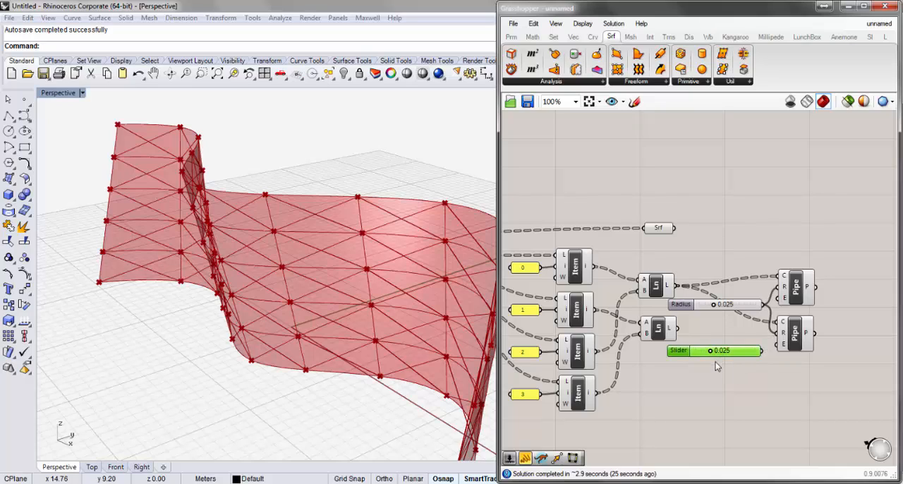
pyautogui.press('Delete')
pyautogui.moveTo(675, 328); pyautogui.dragTo(778, 322)
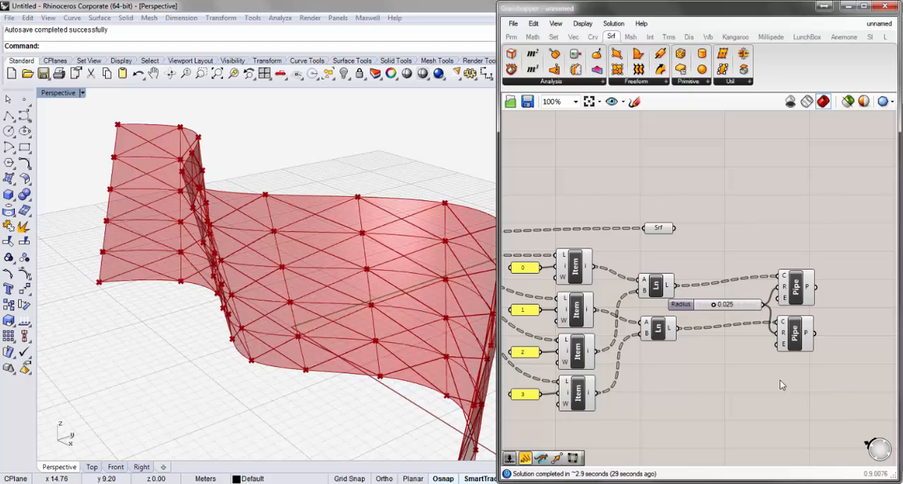
# - Set the caps (E) input to Flat on the first Pipe and to Round on the second Pipe
pyautogui.moveTo(366, 265); pyautogui.dragTo(406, 226, button='right')
pyautogui.scroll(6, 406, 226)
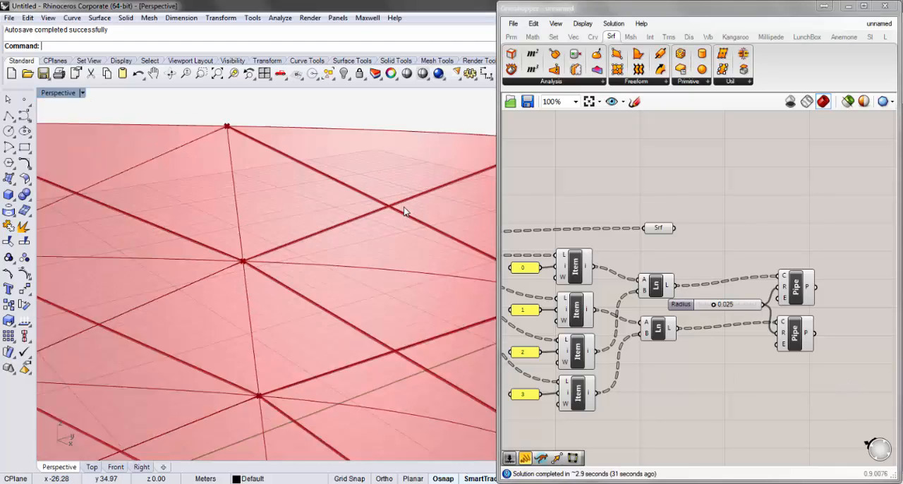
pyautogui.scroll(-3, 381, 207)
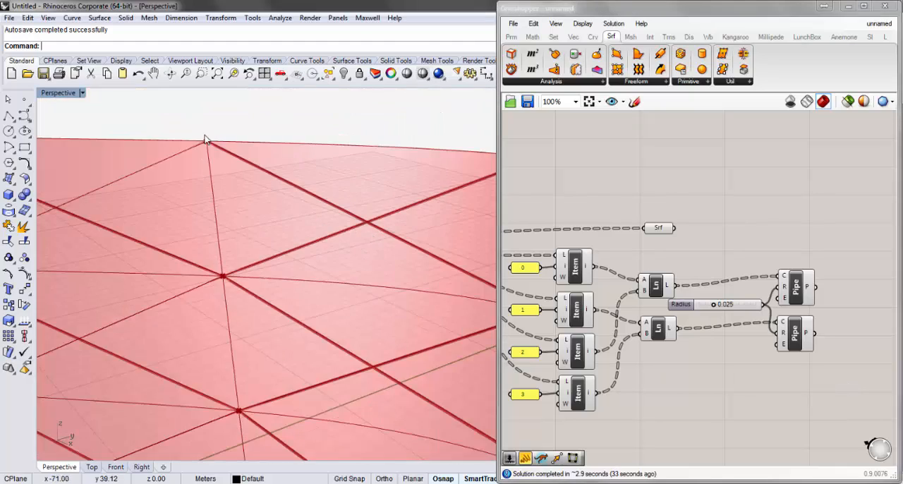
pyautogui.scroll(4, 208, 151)
pyautogui.scroll(-1, 244, 180)
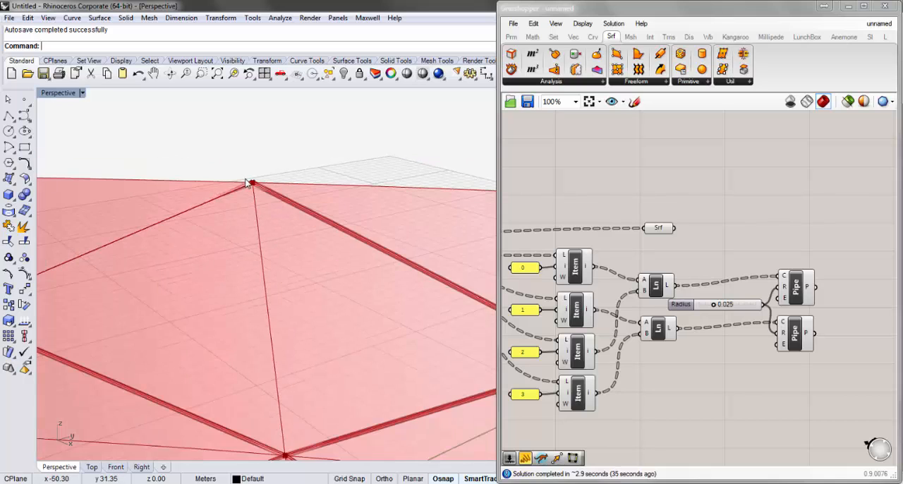
pyautogui.scroll(4, 257, 183)
pyautogui.scroll(-1, 261, 185)
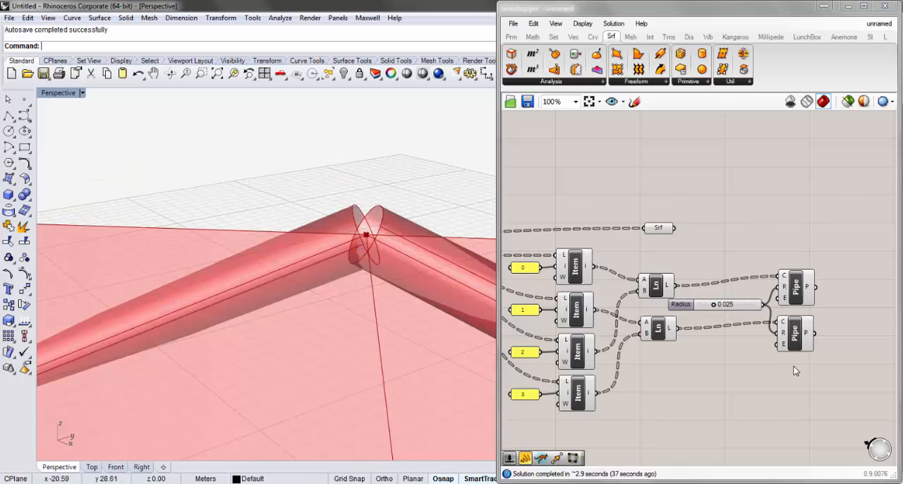
pyautogui.moveTo(785, 302)
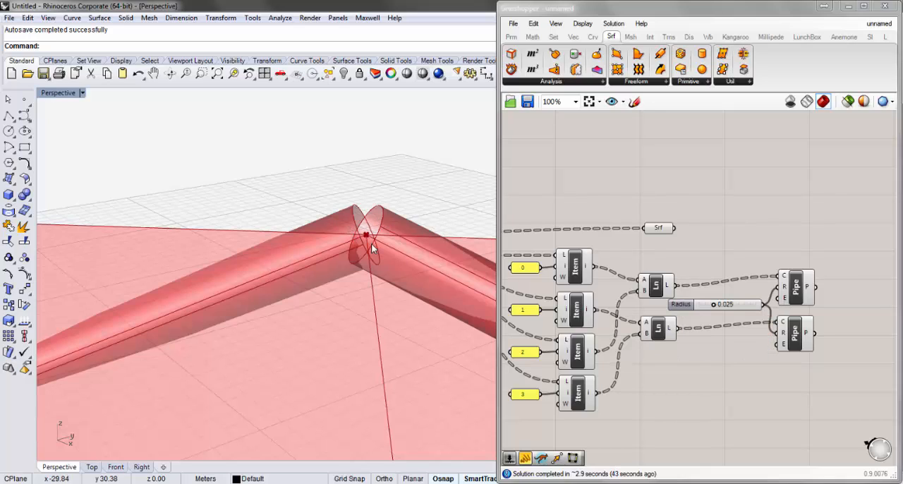
pyautogui.rightClick(786, 302)
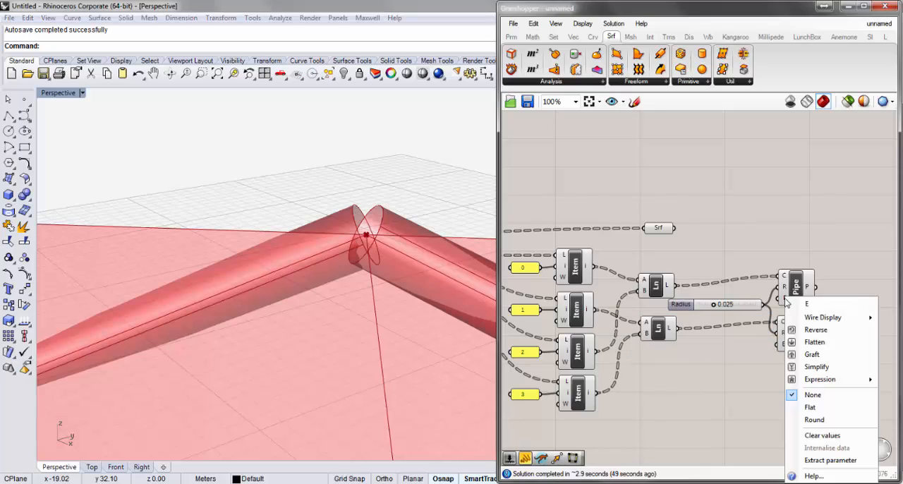
pyautogui.click(816, 407)
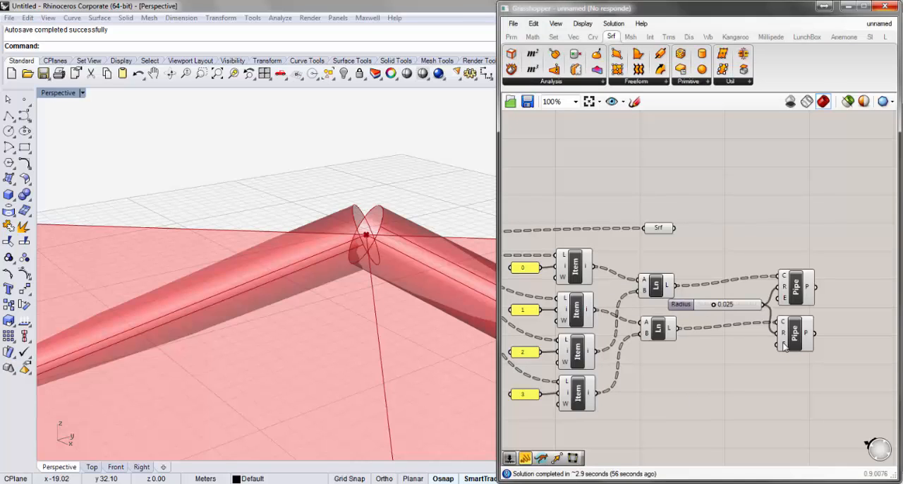
pyautogui.rightClick(783, 345)
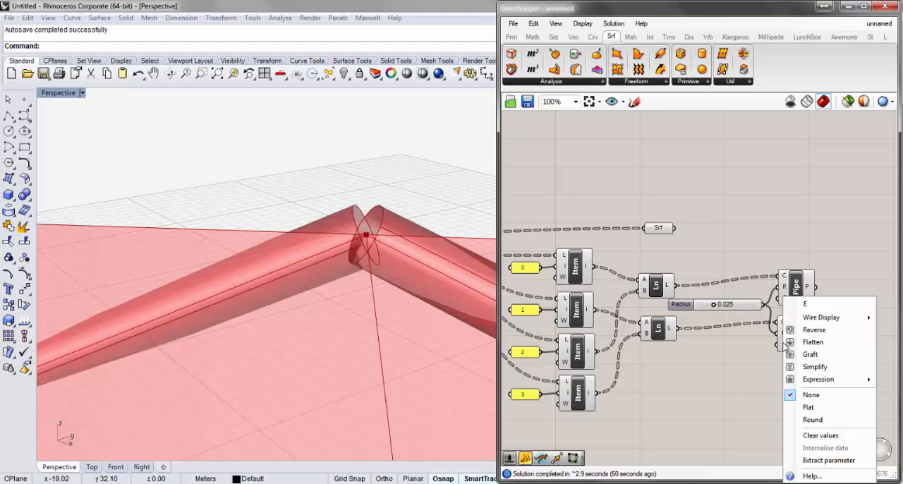
pyautogui.click(818, 420)
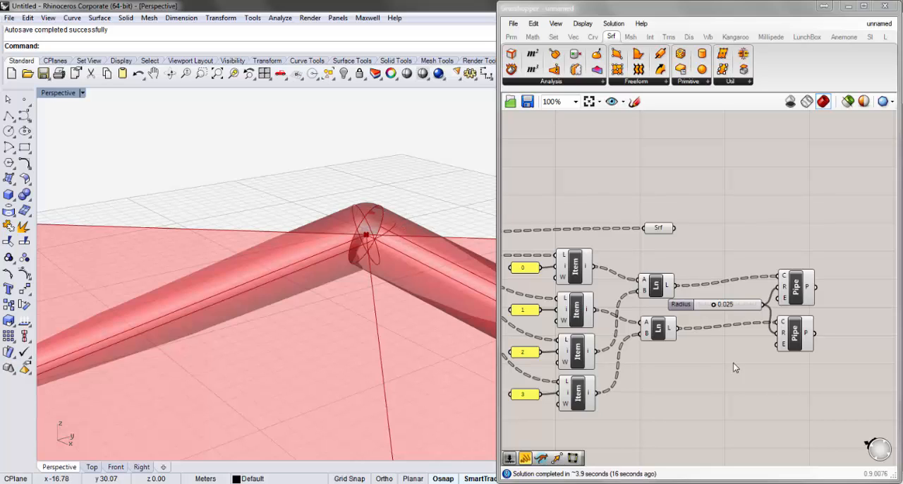
# - Check the first Pipe's cap option and examine the piped diagonals across the surface
pyautogui.click(791, 301)
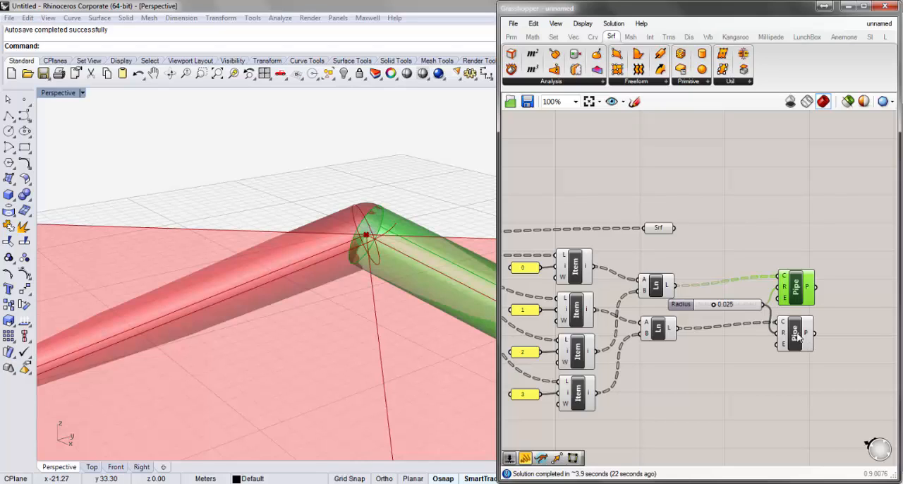
pyautogui.rightClick(785, 301)
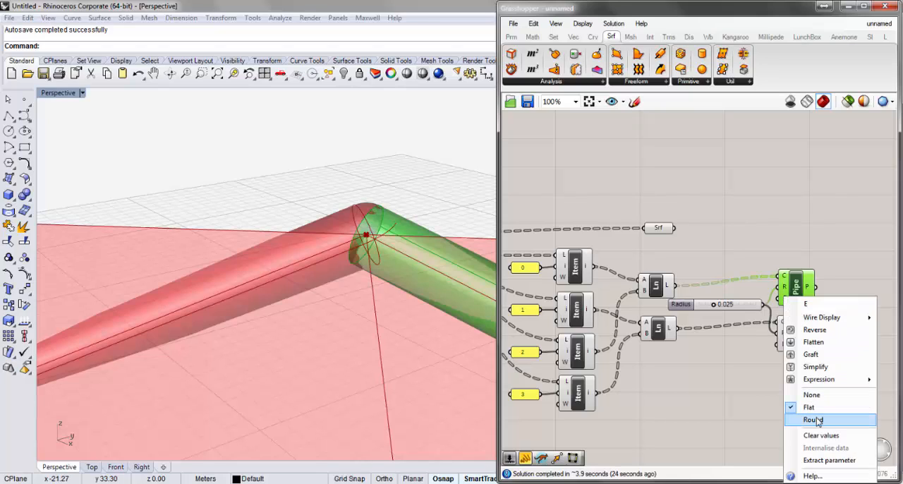
pyautogui.click(752, 385)
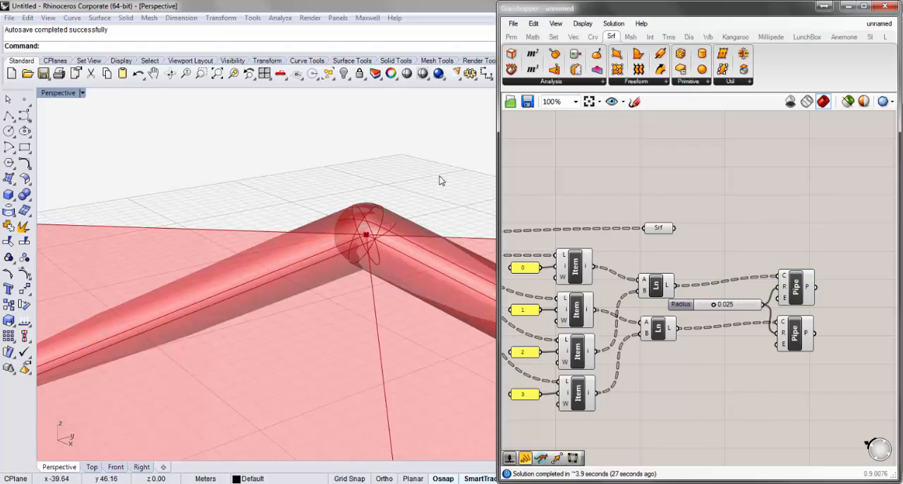
pyautogui.scroll(-10, 374, 202)
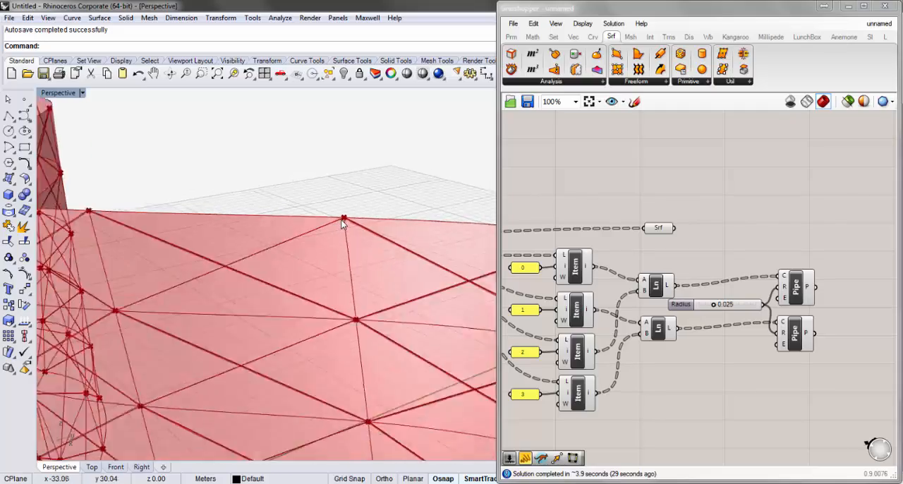
pyautogui.scroll(-8, 342, 224)
pyautogui.moveTo(343, 223); pyautogui.dragTo(381, 207, button='right')
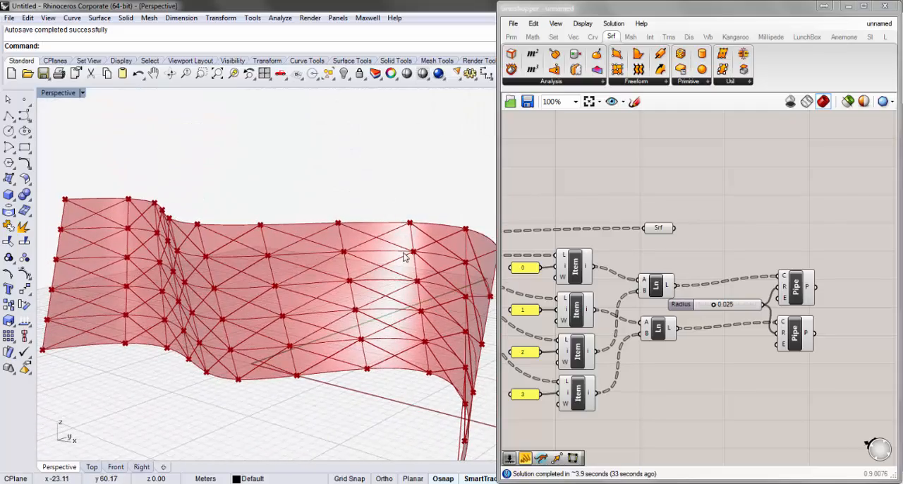
pyautogui.moveTo(405, 257); pyautogui.dragTo(389, 216, button='right')
pyautogui.scroll(5, 381, 226)
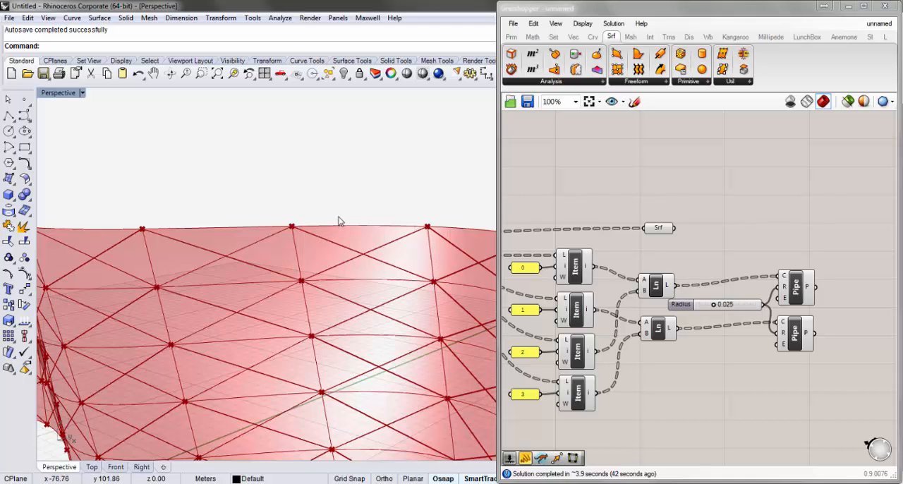
pyautogui.scroll(-8, 359, 222)
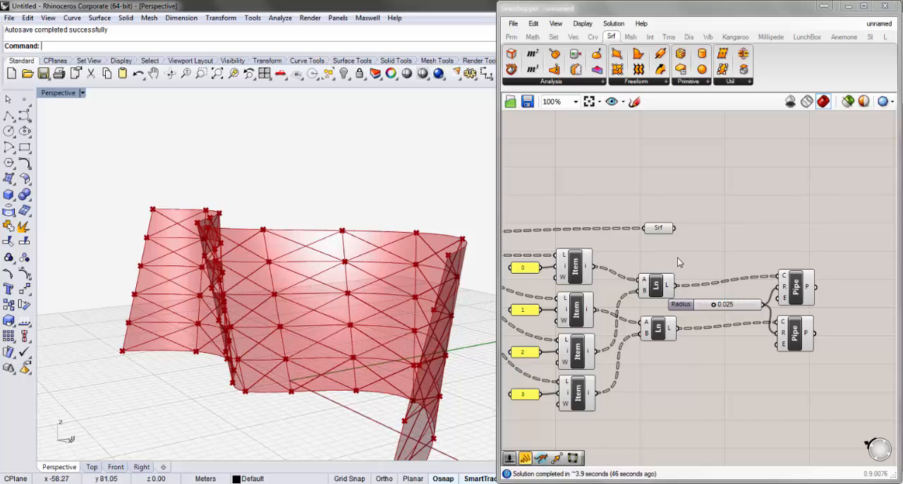
# - Duplicate the first Pipe together with its radius slider and place the copies above the originals
pyautogui.moveTo(685, 251); pyautogui.dragTo(775, 262, button='right')
pyautogui.scroll(-1, 779, 273)
pyautogui.moveTo(826, 249); pyautogui.dragTo(815, 256, button='right')
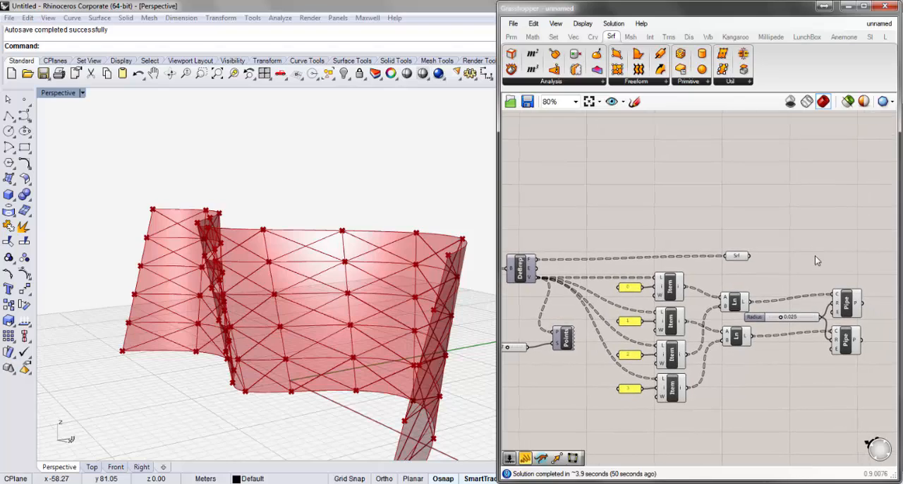
pyautogui.click(848, 306)
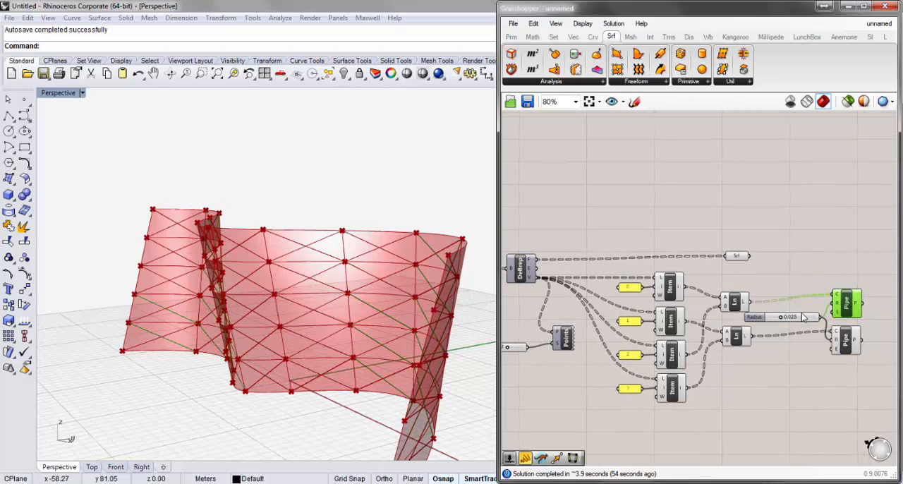
pyautogui.keyDown('shift'); pyautogui.click(805, 319); pyautogui.keyUp('shift')
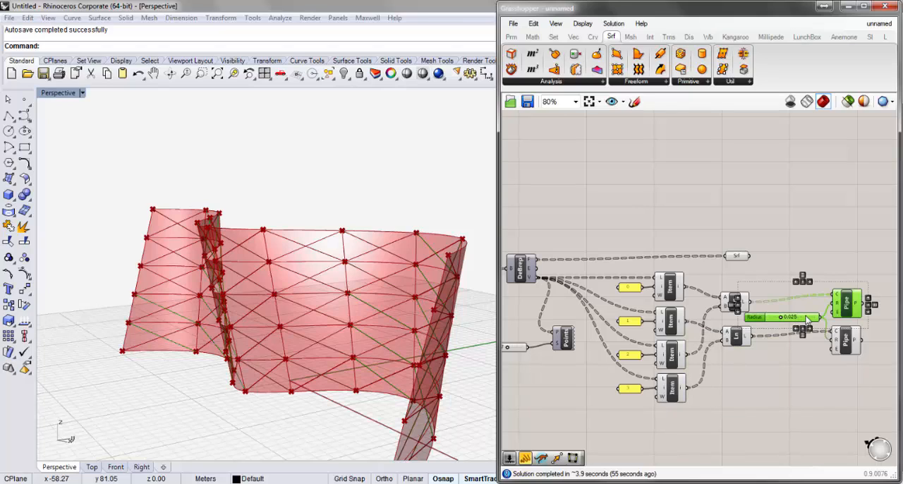
pyautogui.hotkey('ctrl', 'c')
pyautogui.hotkey('ctrl', 'v')
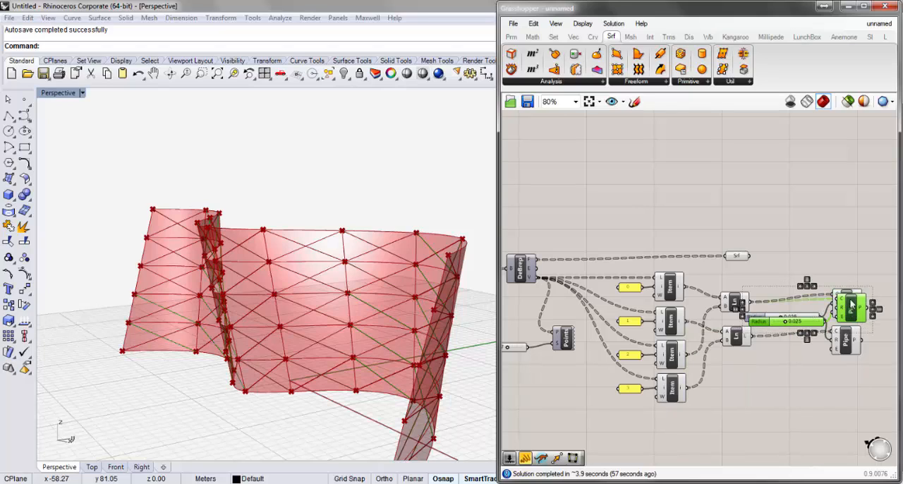
pyautogui.moveTo(853, 309); pyautogui.dragTo(849, 272)
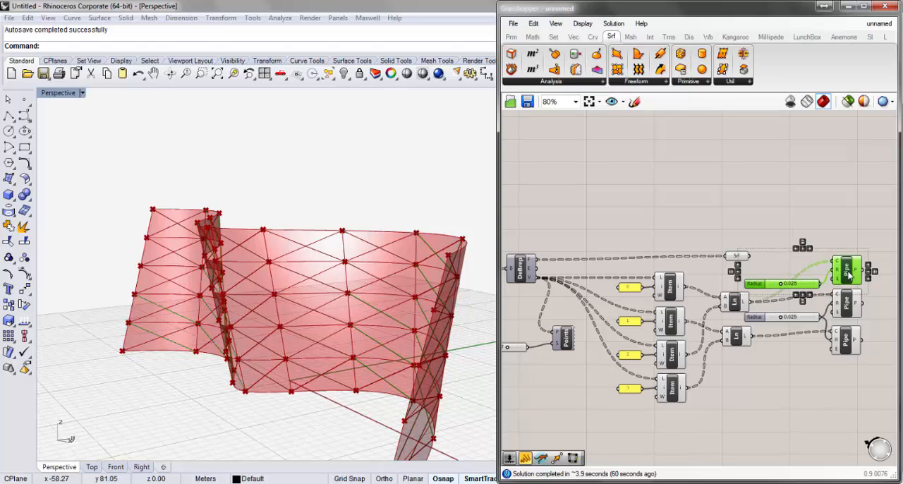
# - Set the copied radius slider to 0.05 and connect the DeBrep's E output to the copied Pipe's C input
pyautogui.click(806, 284)
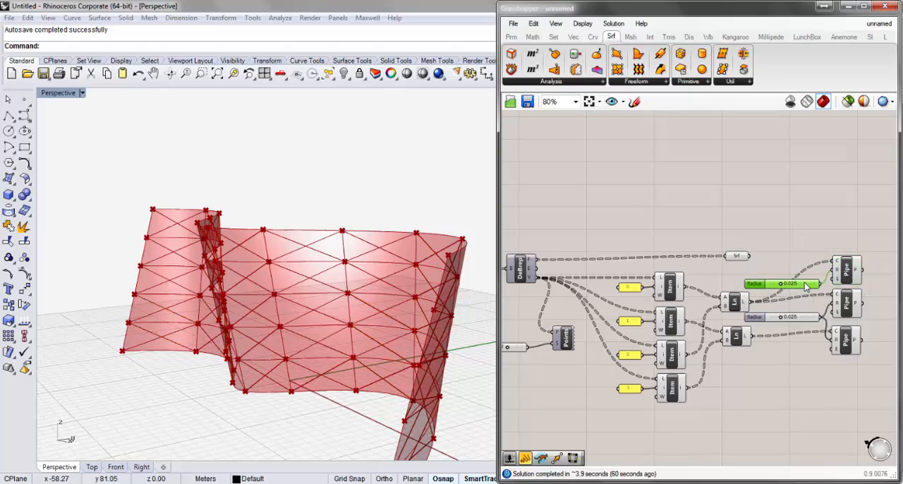
pyautogui.doubleClick(806, 284)
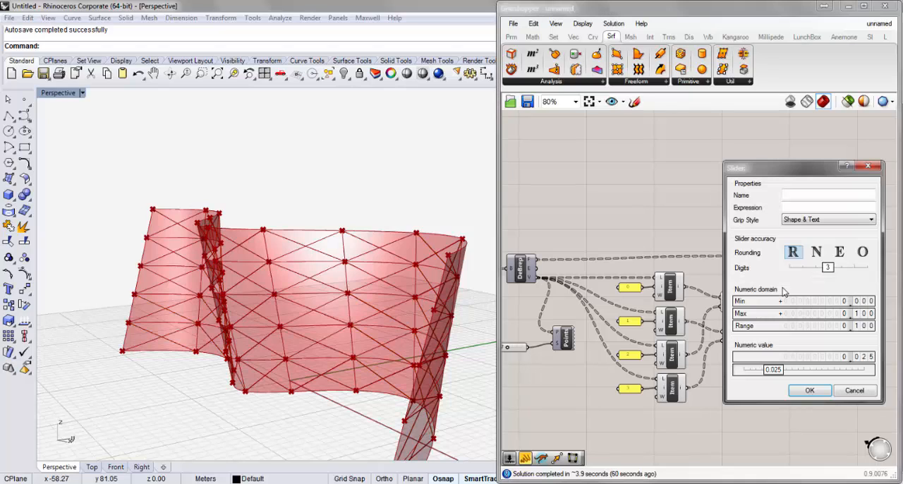
pyautogui.doubleClick(774, 372)
pyautogui.write('0.05')
pyautogui.press('Return')
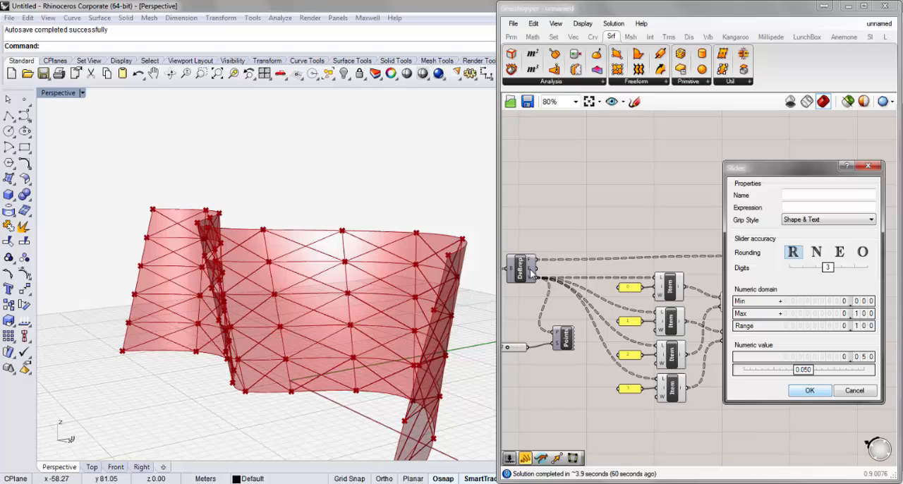
pyautogui.press('Return')
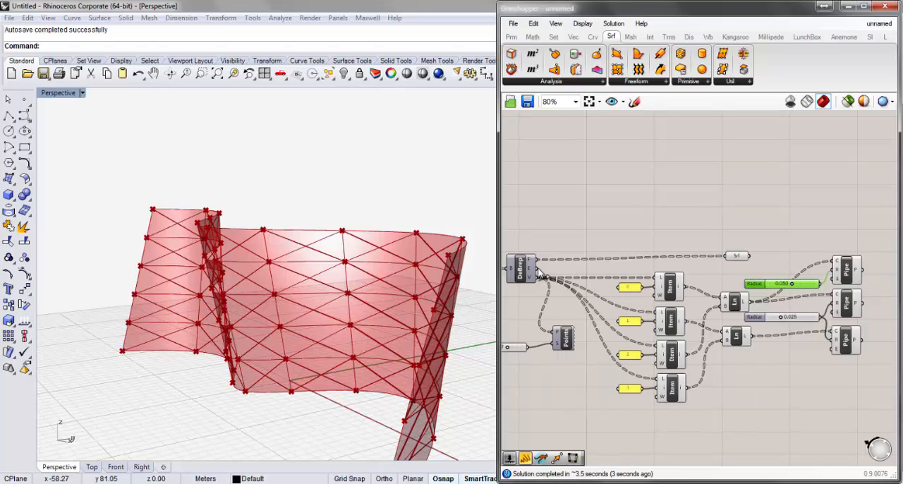
pyautogui.moveTo(540, 273); pyautogui.dragTo(834, 267)
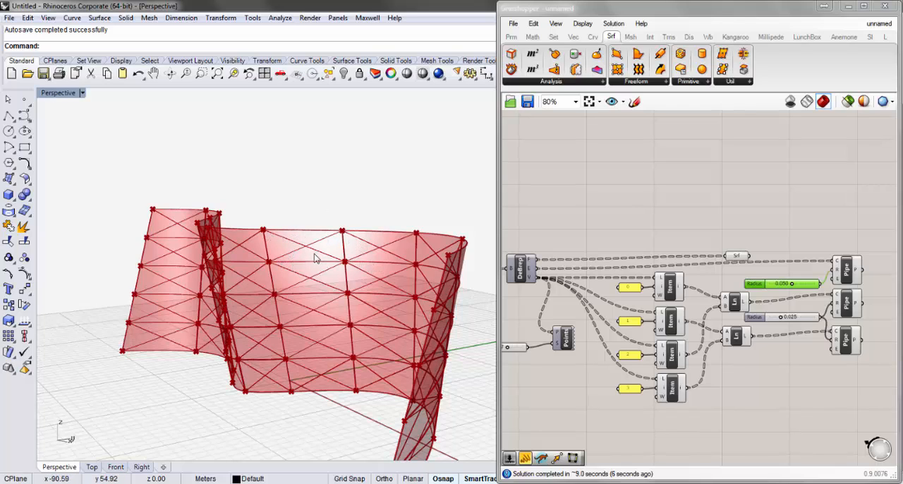
# - Examine the piped edges and diagonals of the sub-surfaces up close and as a whole
pyautogui.scroll(2, 314, 258)
pyautogui.scroll(2, 312, 261)
pyautogui.scroll(1, 216, 264)
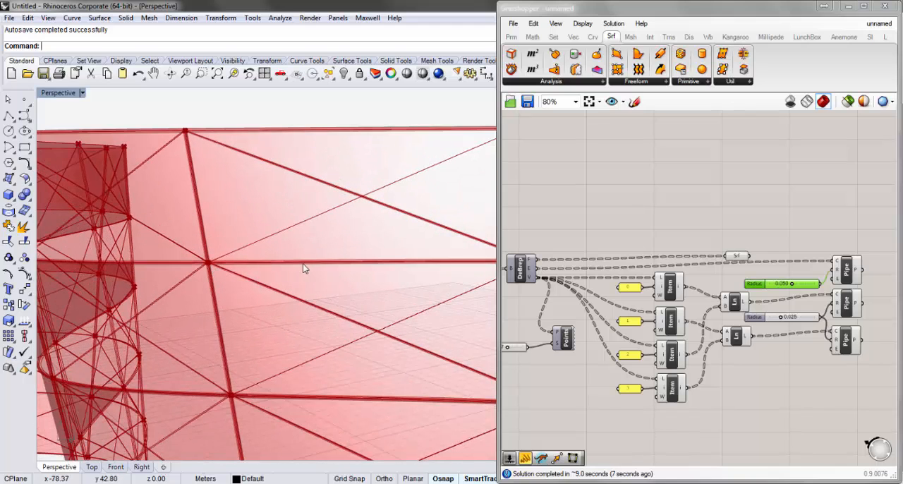
pyautogui.scroll(1, 246, 264)
pyautogui.scroll(-2, 254, 265)
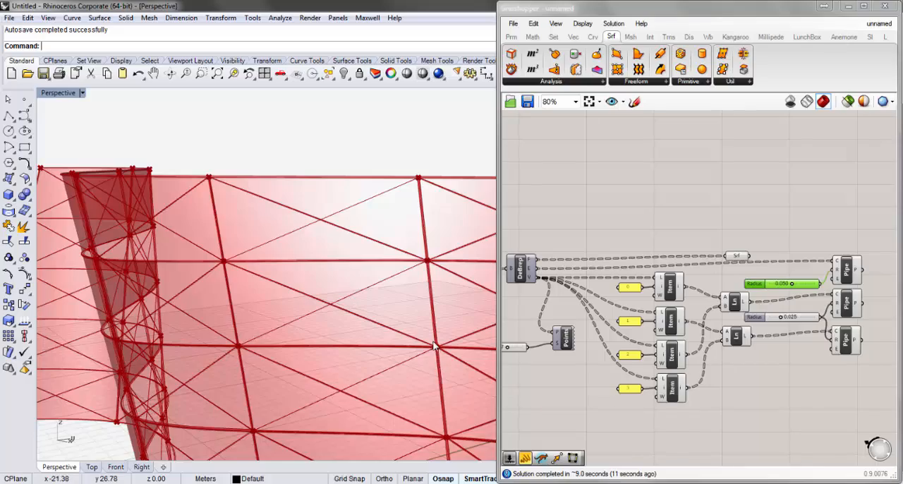
pyautogui.scroll(-5, 357, 296)
pyautogui.moveTo(356, 363); pyautogui.dragTo(330, 400, button='right')
pyautogui.scroll(2, 329, 400)
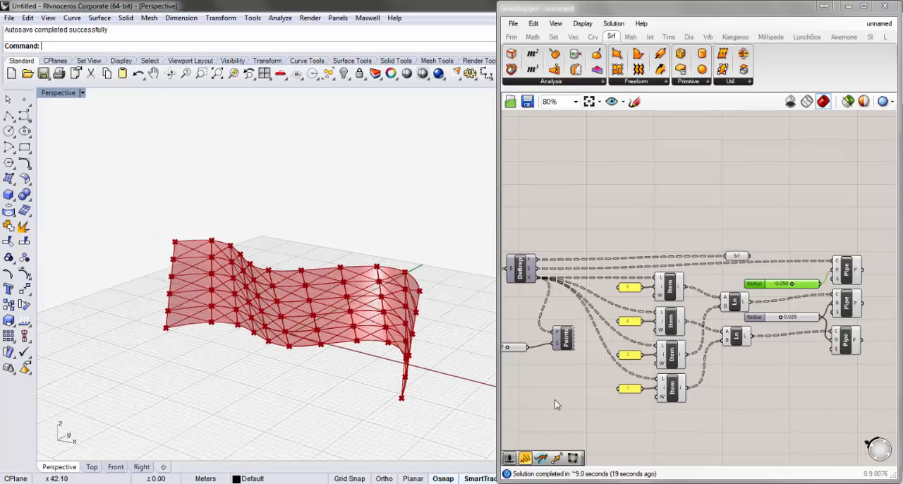
# - Set the maximum of the V Count slider feeding the Divide component to 30
pyautogui.moveTo(573, 382); pyautogui.dragTo(721, 360, button='right')
pyautogui.moveTo(653, 366); pyautogui.dragTo(731, 382, button='right')
pyautogui.scroll(4, 600, 283)
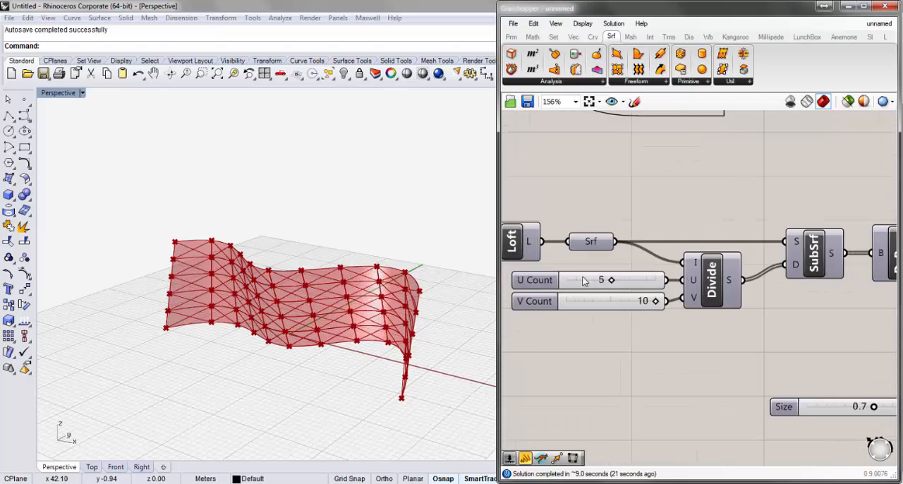
pyautogui.scroll(-3, 659, 350)
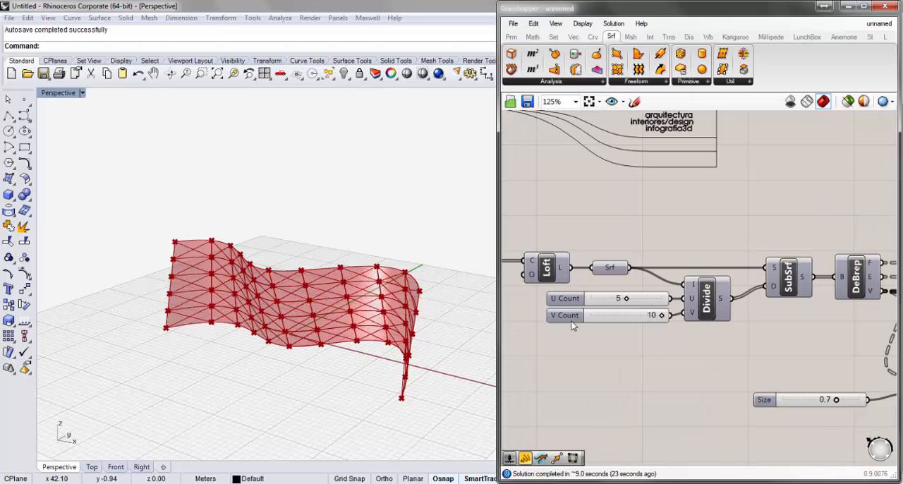
pyautogui.doubleClick(570, 320)
pyautogui.doubleClick(572, 348)
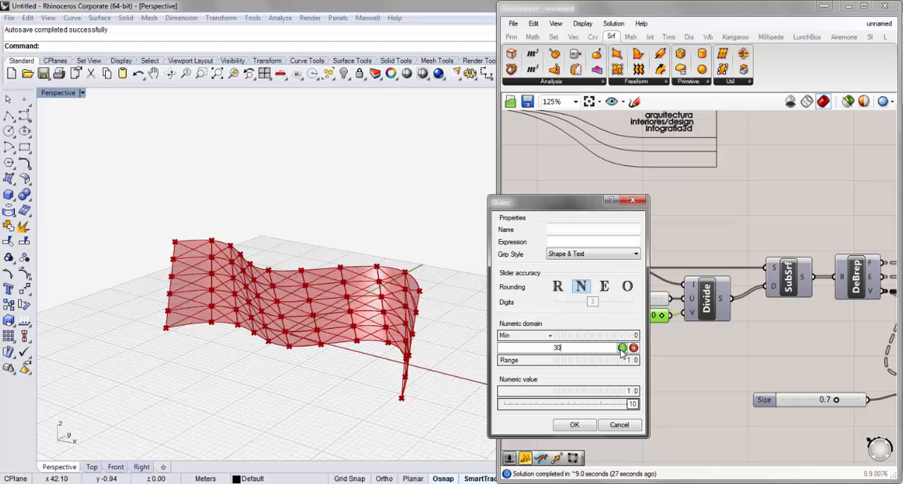
pyautogui.click(622, 347)
pyautogui.click(574, 423)
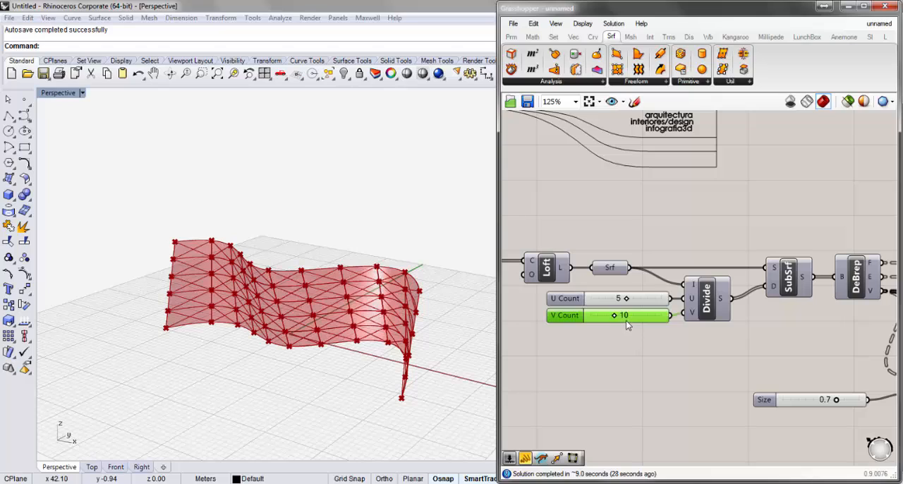
# - Set the V Count slider to 20
pyautogui.click(628, 326)
pyautogui.scroll(3, 628, 325)
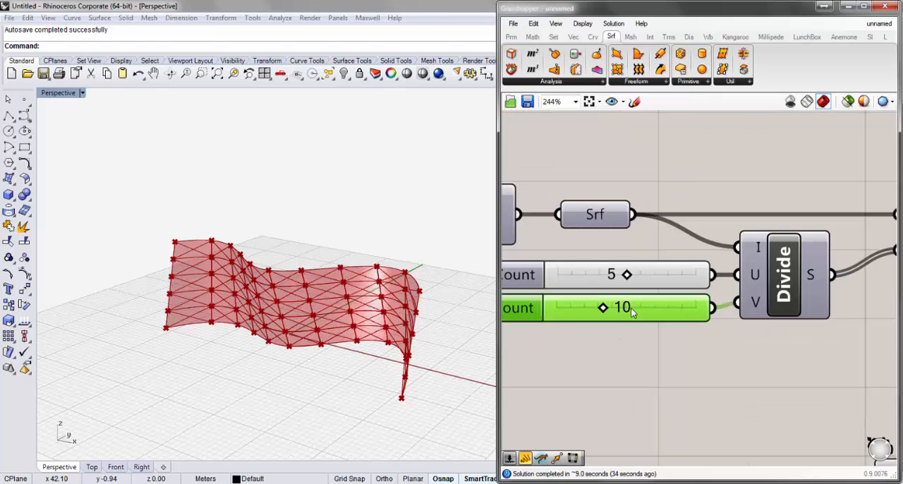
pyautogui.doubleClick(633, 316)
pyautogui.write('2')
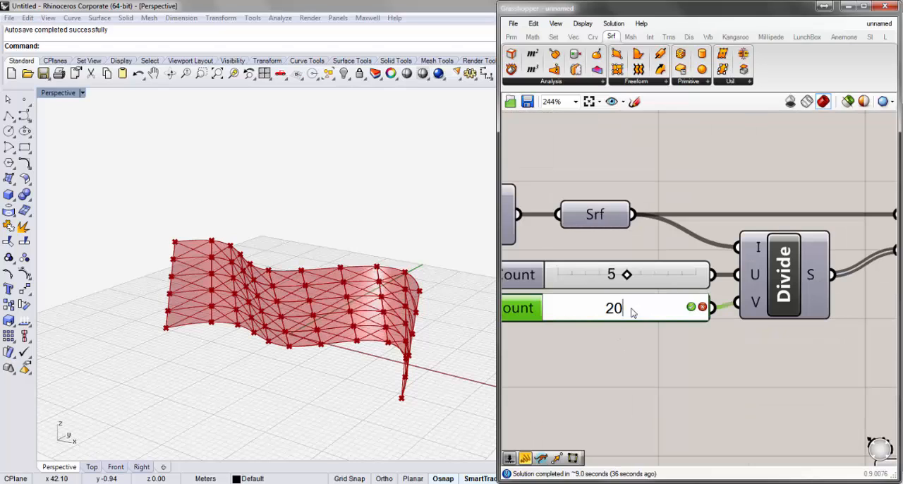
pyautogui.write('0')
pyautogui.press('Return')
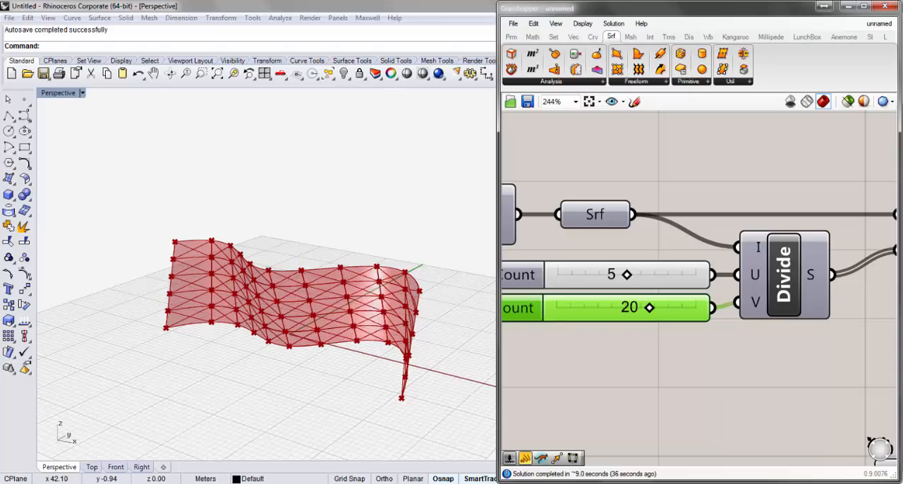
# - Select the two curves that define the loft and turn on their control points
pyautogui.click(298, 366)
pyautogui.scroll(3, 331, 323)
pyautogui.scroll(-3, 332, 323)
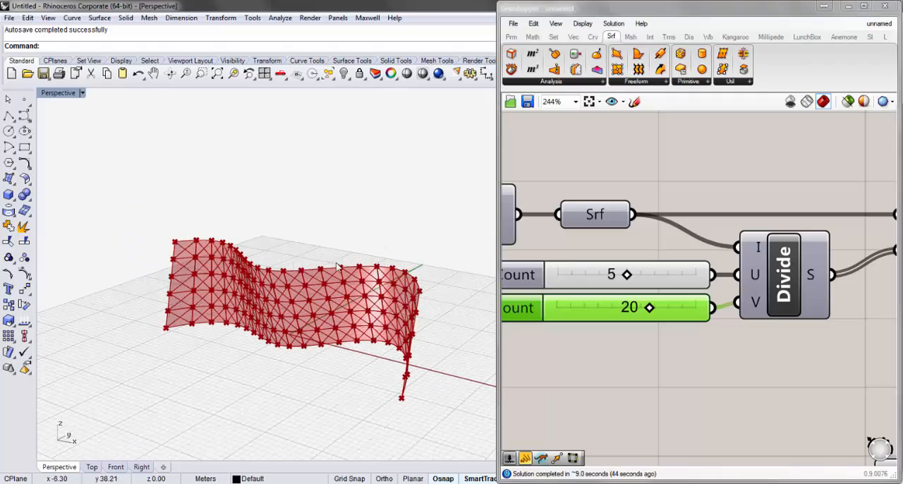
pyautogui.scroll(3, 337, 268)
pyautogui.moveTo(250, 300); pyautogui.dragTo(336, 373, button='right')
pyautogui.moveTo(336, 372); pyautogui.dragTo(288, 235)
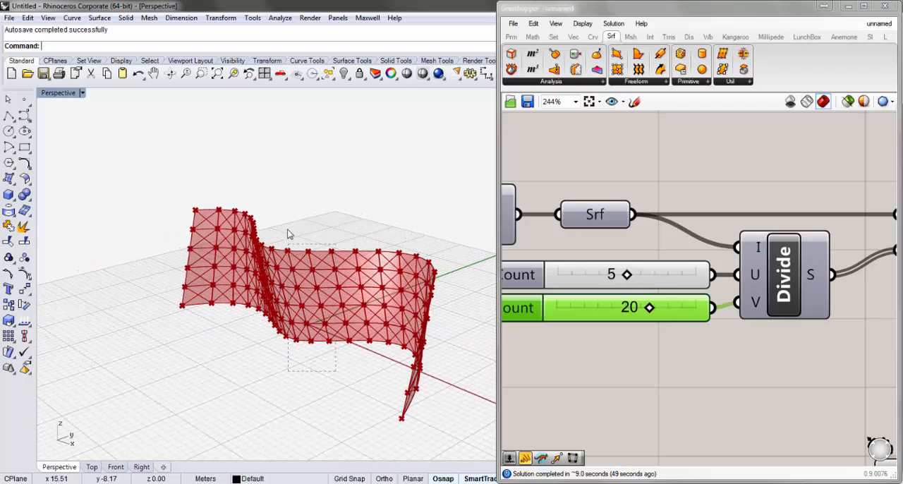
pyautogui.moveTo(296, 372); pyautogui.dragTo(299, 374)
pyautogui.moveTo(275, 221); pyautogui.dragTo(276, 222)
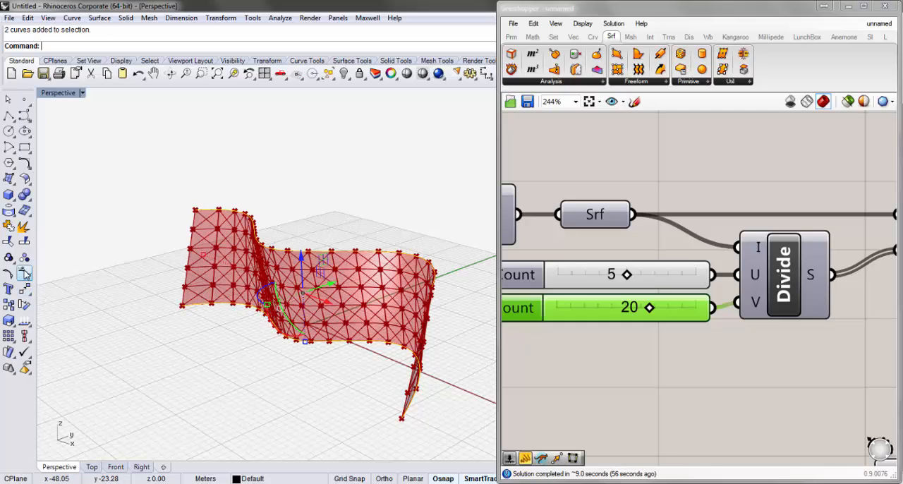
pyautogui.press('F10')
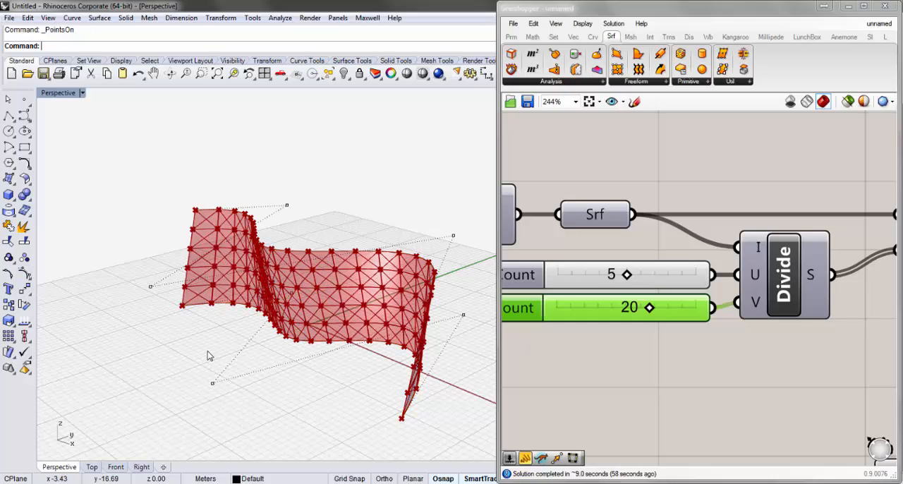
# - Move the end control points of the lower curve outward, one at each end of the lofted surface
pyautogui.moveTo(170, 298); pyautogui.dragTo(197, 368)
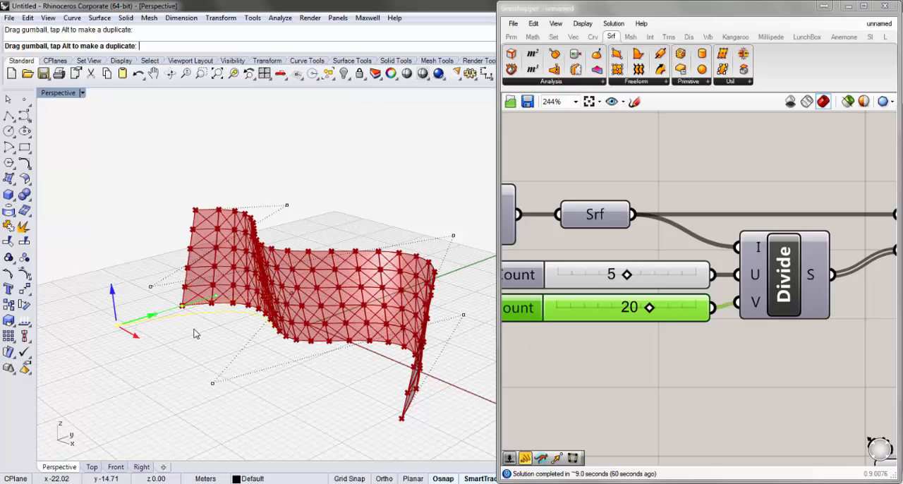
pyautogui.moveTo(196, 333); pyautogui.dragTo(198, 335)
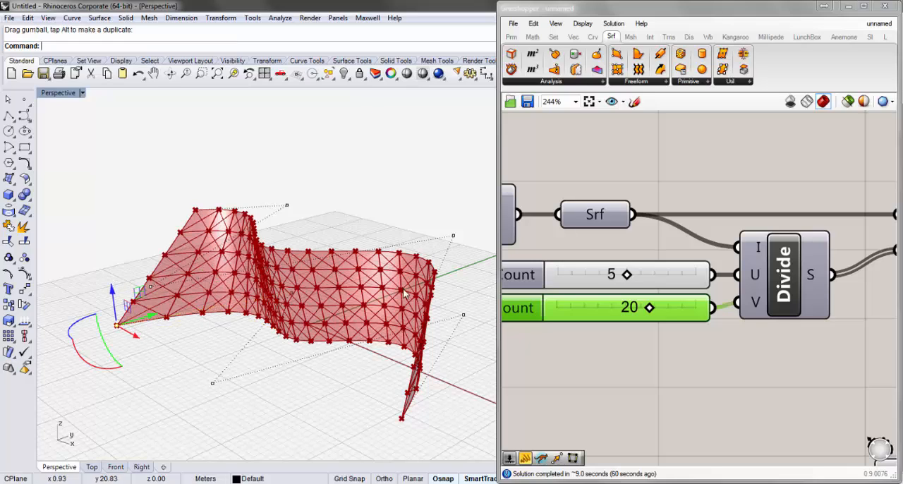
pyautogui.moveTo(300, 374)
pyautogui.mouseDown(button='right')
pyautogui.moveTo(342, 383)
pyautogui.moveTo(384, 373)
pyautogui.moveTo(324, 399)
pyautogui.moveTo(260, 377)
pyautogui.moveTo(263, 389)
pyautogui.mouseUp(button='right')
pyautogui.click(354, 409)
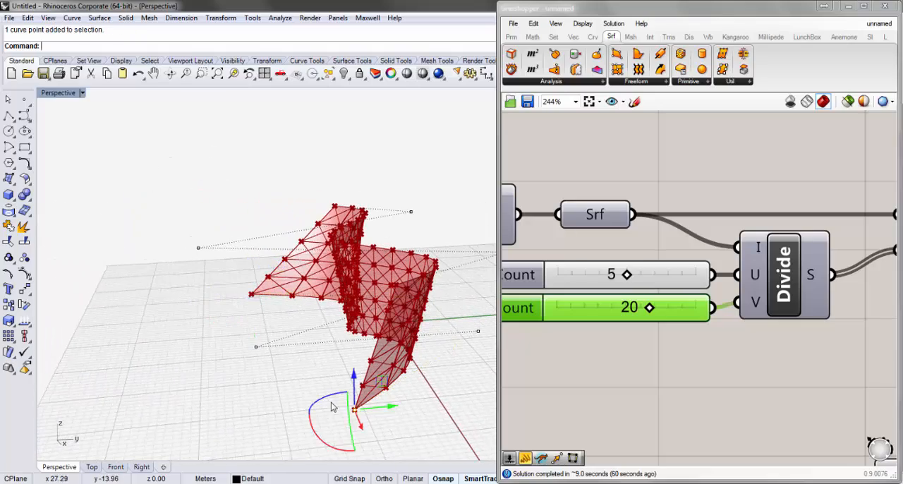
pyautogui.moveTo(365, 429); pyautogui.dragTo(344, 412)
pyautogui.scroll(-5, 303, 366)
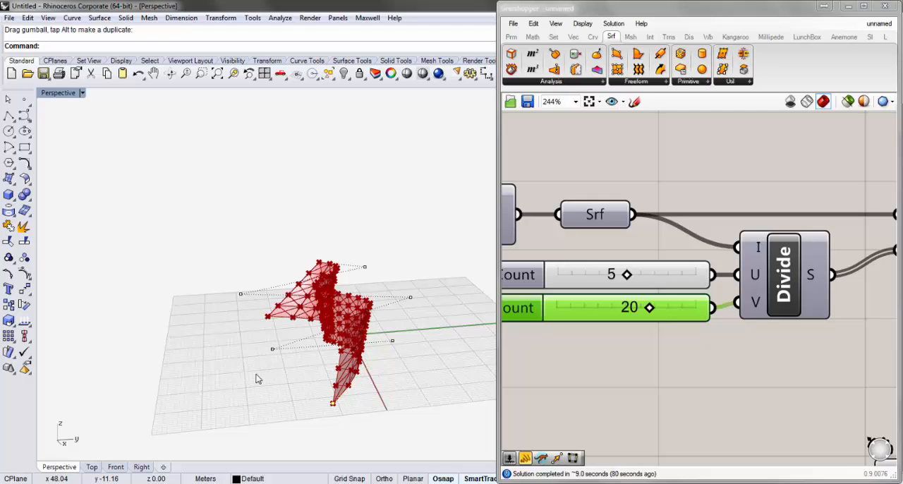
# - Move the lower curve's interior control point nearest the flared end outward to reshape the loft's base
pyautogui.moveTo(258, 375); pyautogui.dragTo(359, 414, button='right')
pyautogui.press('Escape')
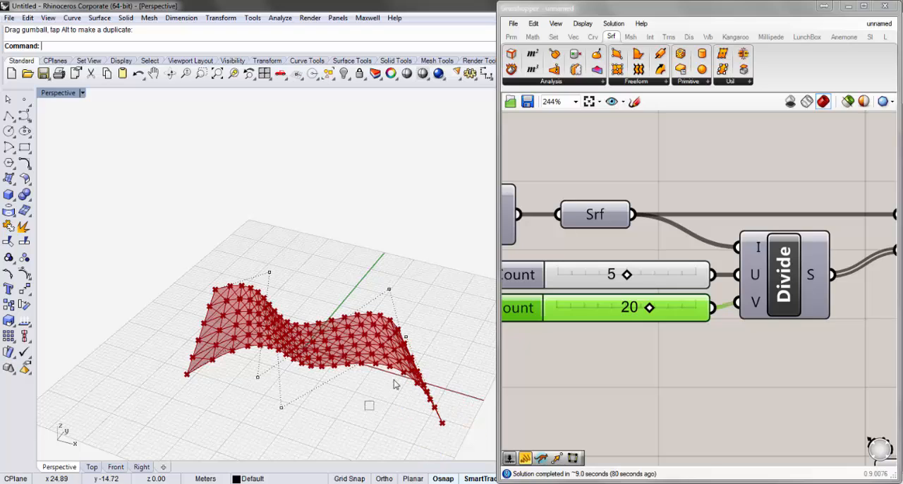
pyautogui.moveTo(395, 380)
pyautogui.mouseDown()
pyautogui.moveTo(419, 328)
pyautogui.moveTo(399, 387)
pyautogui.mouseUp()
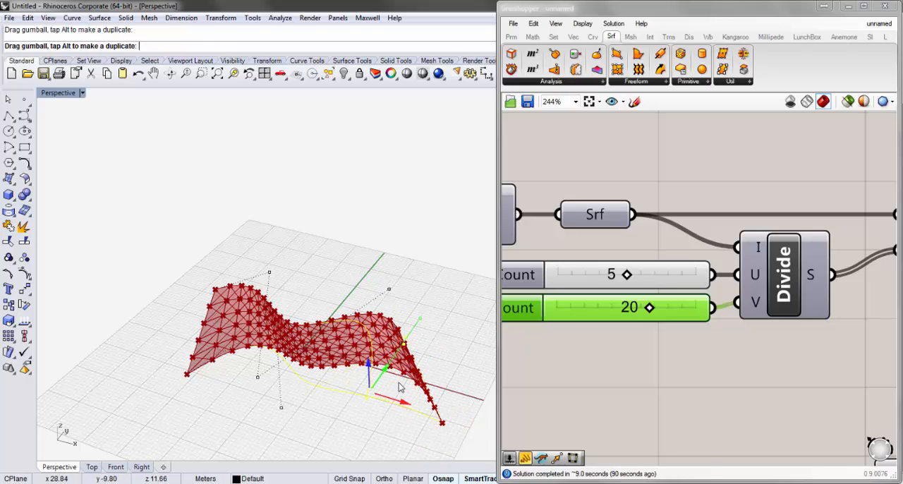
pyautogui.moveTo(356, 422); pyautogui.dragTo(375, 371, button='right')
pyautogui.click(364, 416)
pyautogui.moveTo(359, 419); pyautogui.dragTo(384, 351)
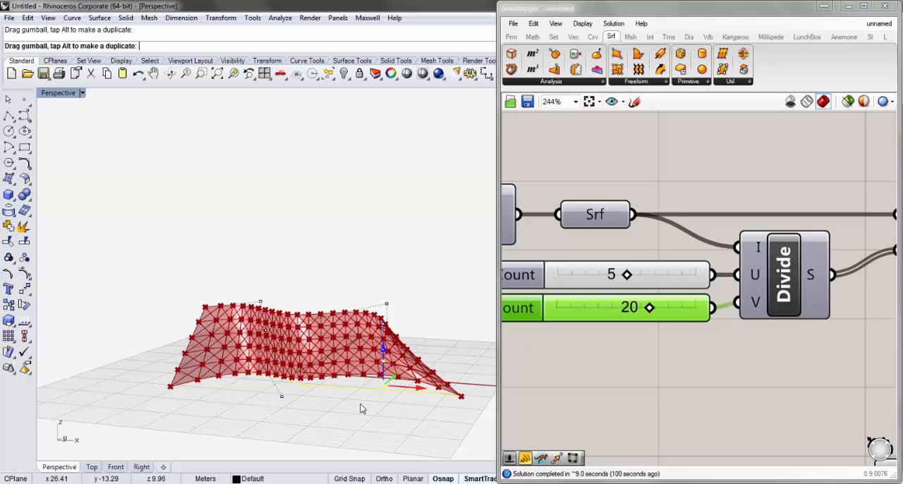
pyautogui.moveTo(363, 407); pyautogui.dragTo(287, 417, button='right')
# - Turn off the preview of the four List Item components to hide their corner points
pyautogui.moveTo(403, 360); pyautogui.dragTo(471, 343, button='right')
pyautogui.scroll(8, 335, 373)
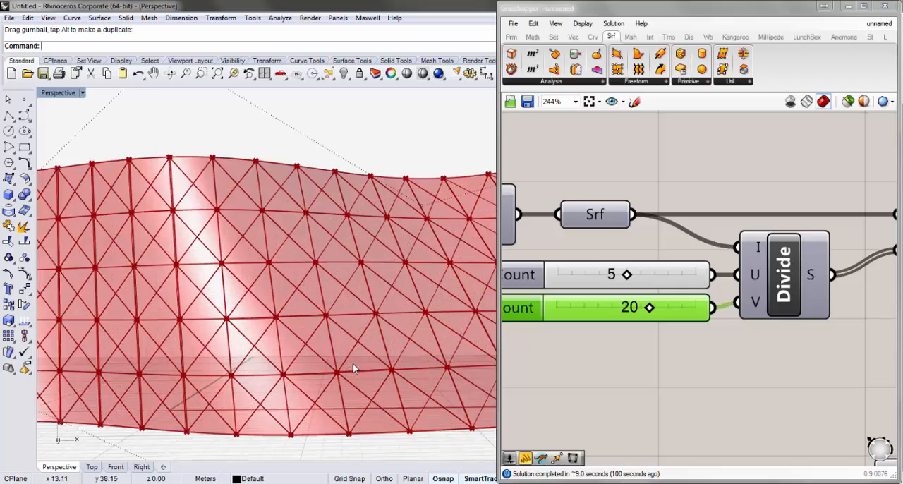
pyautogui.scroll(2, 336, 321)
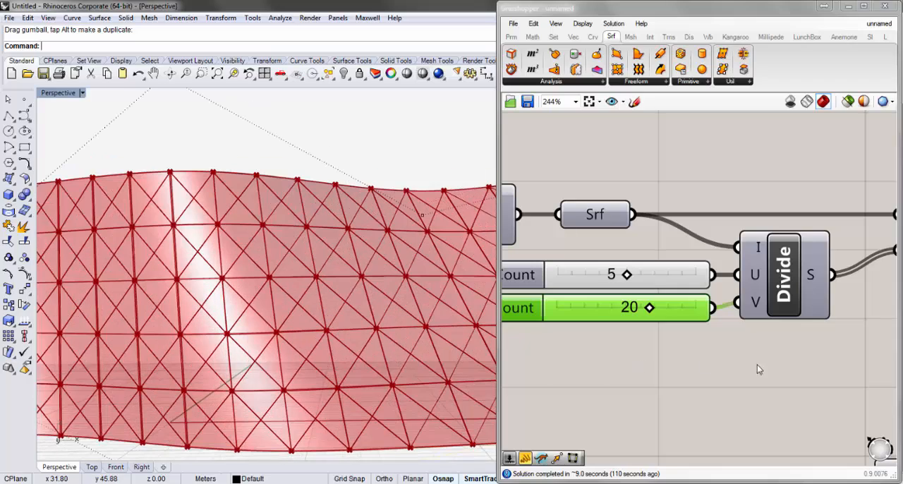
pyautogui.moveTo(759, 365); pyautogui.dragTo(680, 365, button='right')
pyautogui.scroll(-5, 681, 364)
pyautogui.moveTo(791, 379); pyautogui.dragTo(677, 353, button='right')
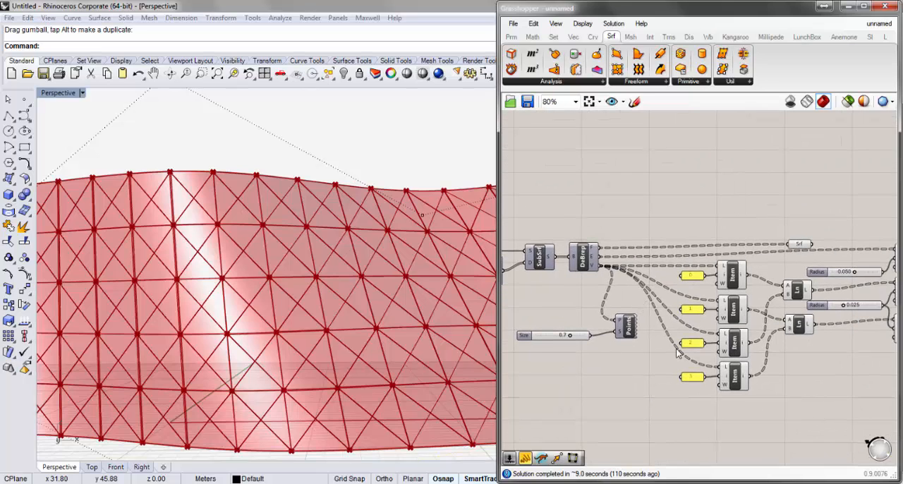
pyautogui.moveTo(787, 412); pyautogui.dragTo(750, 412, button='right')
pyautogui.moveTo(718, 415)
pyautogui.mouseDown()
pyautogui.moveTo(667, 203)
pyautogui.moveTo(674, 227)
pyautogui.mouseUp()
pyautogui.rightClick(676, 292)
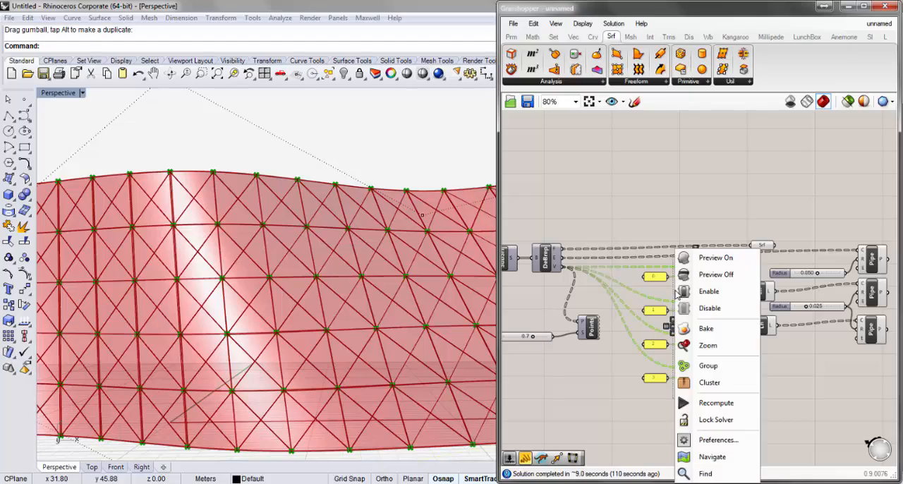
pyautogui.click(695, 276)
# - Examine the reshaped surface with its piped grid and look over the complete component definition
pyautogui.moveTo(355, 171); pyautogui.dragTo(298, 275, button='right')
pyautogui.press('Escape')
pyautogui.press('Escape')
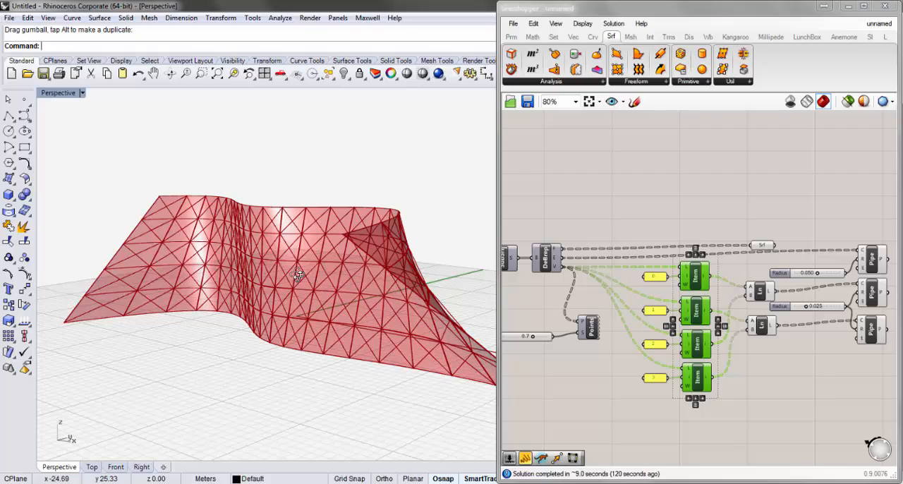
pyautogui.moveTo(327, 314); pyautogui.dragTo(343, 306, button='right')
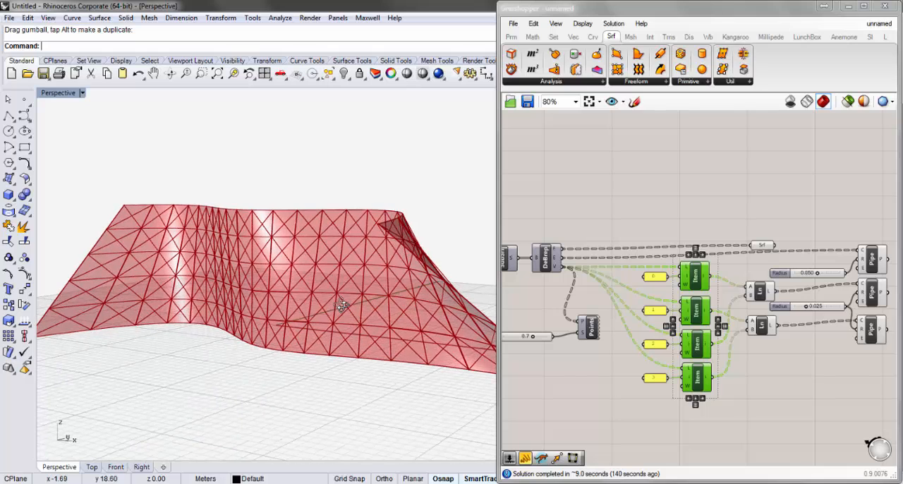
pyautogui.scroll(-4, 614, 366)
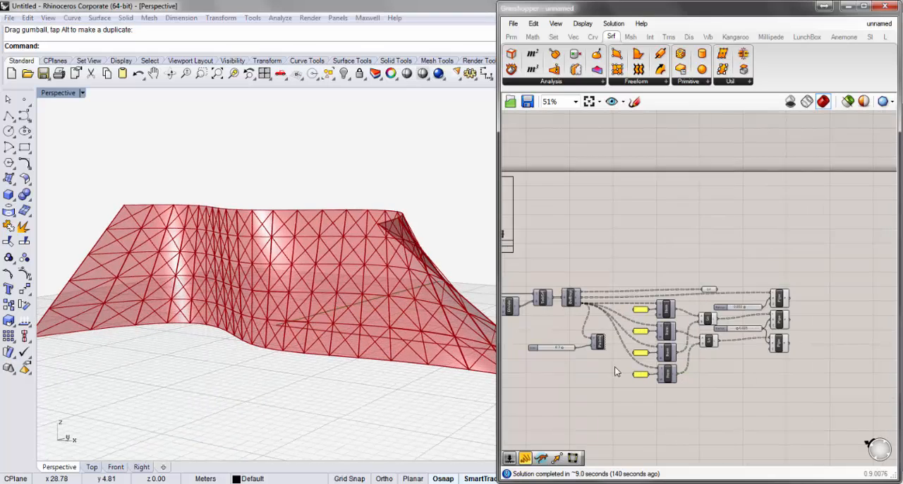
pyautogui.moveTo(615, 366); pyautogui.dragTo(693, 271, button='right')
pyautogui.scroll(-1, 704, 327)
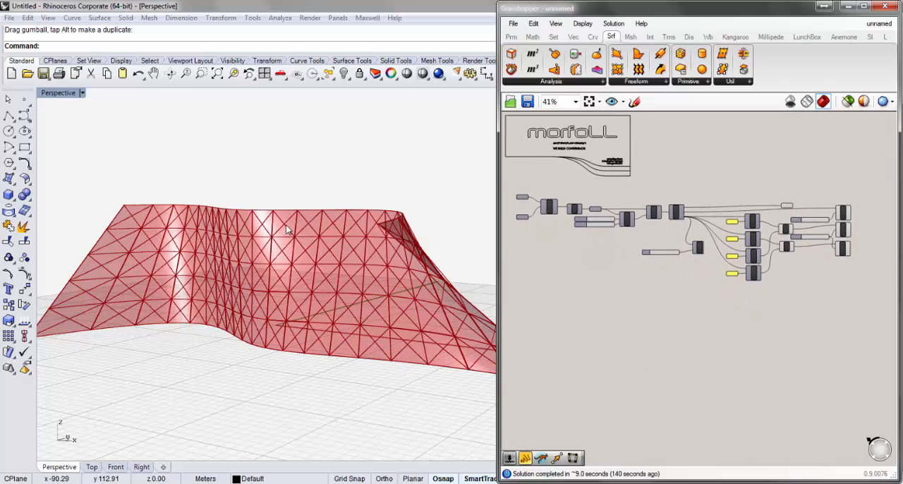